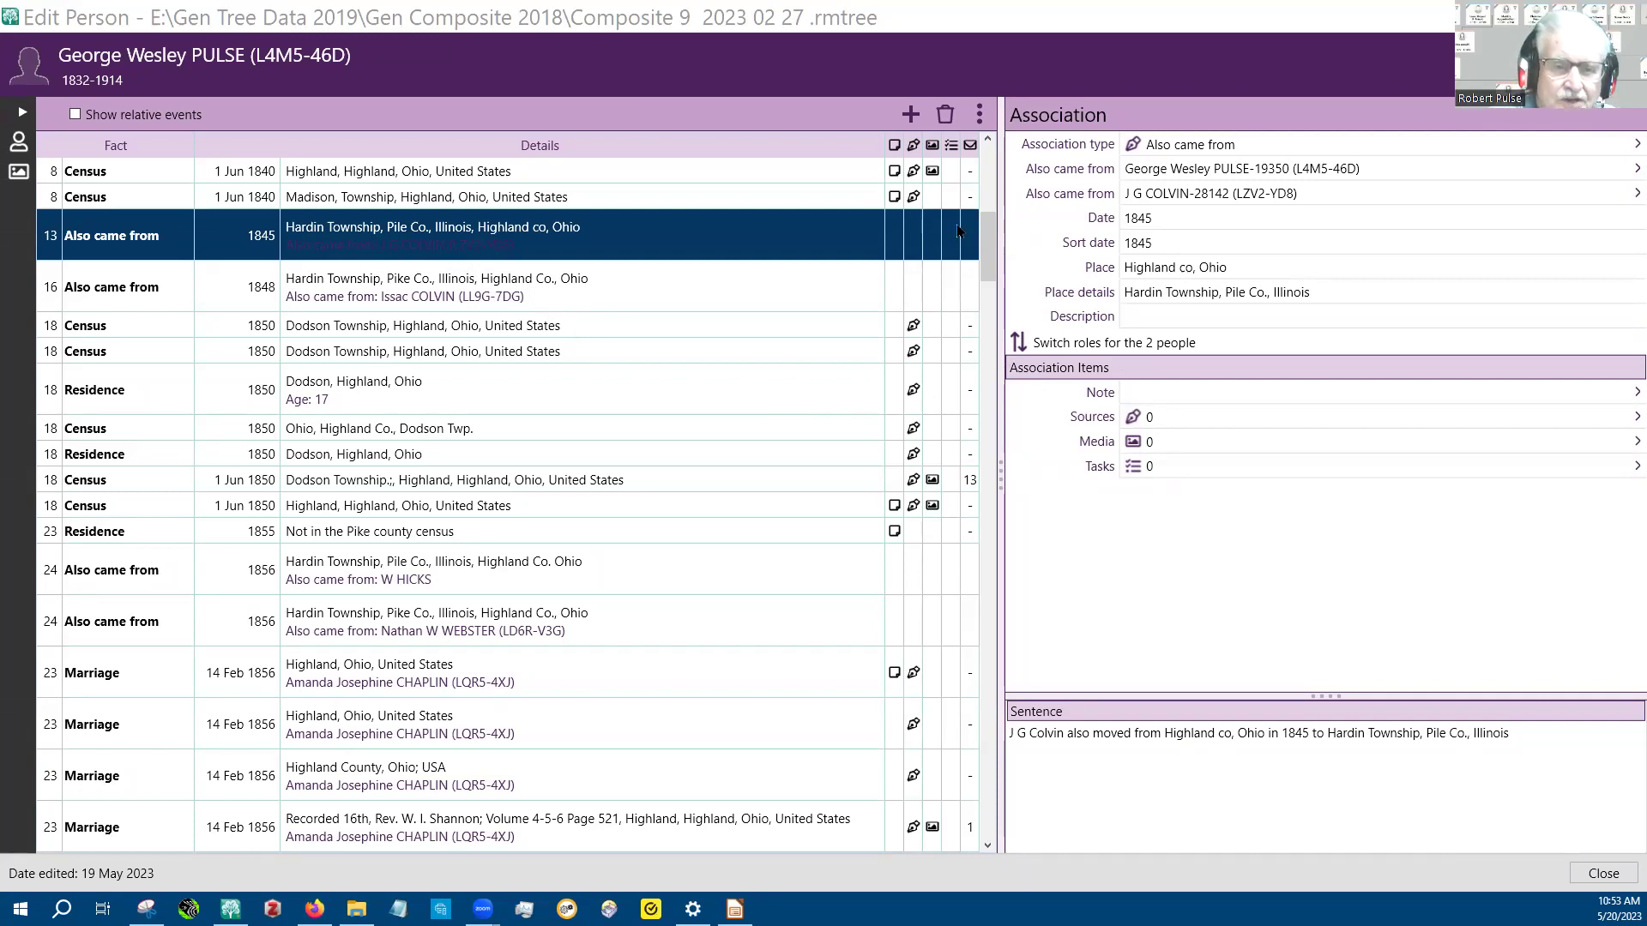
pyautogui.press('Escape')
pyautogui.hotkey('alt', 'Tab')
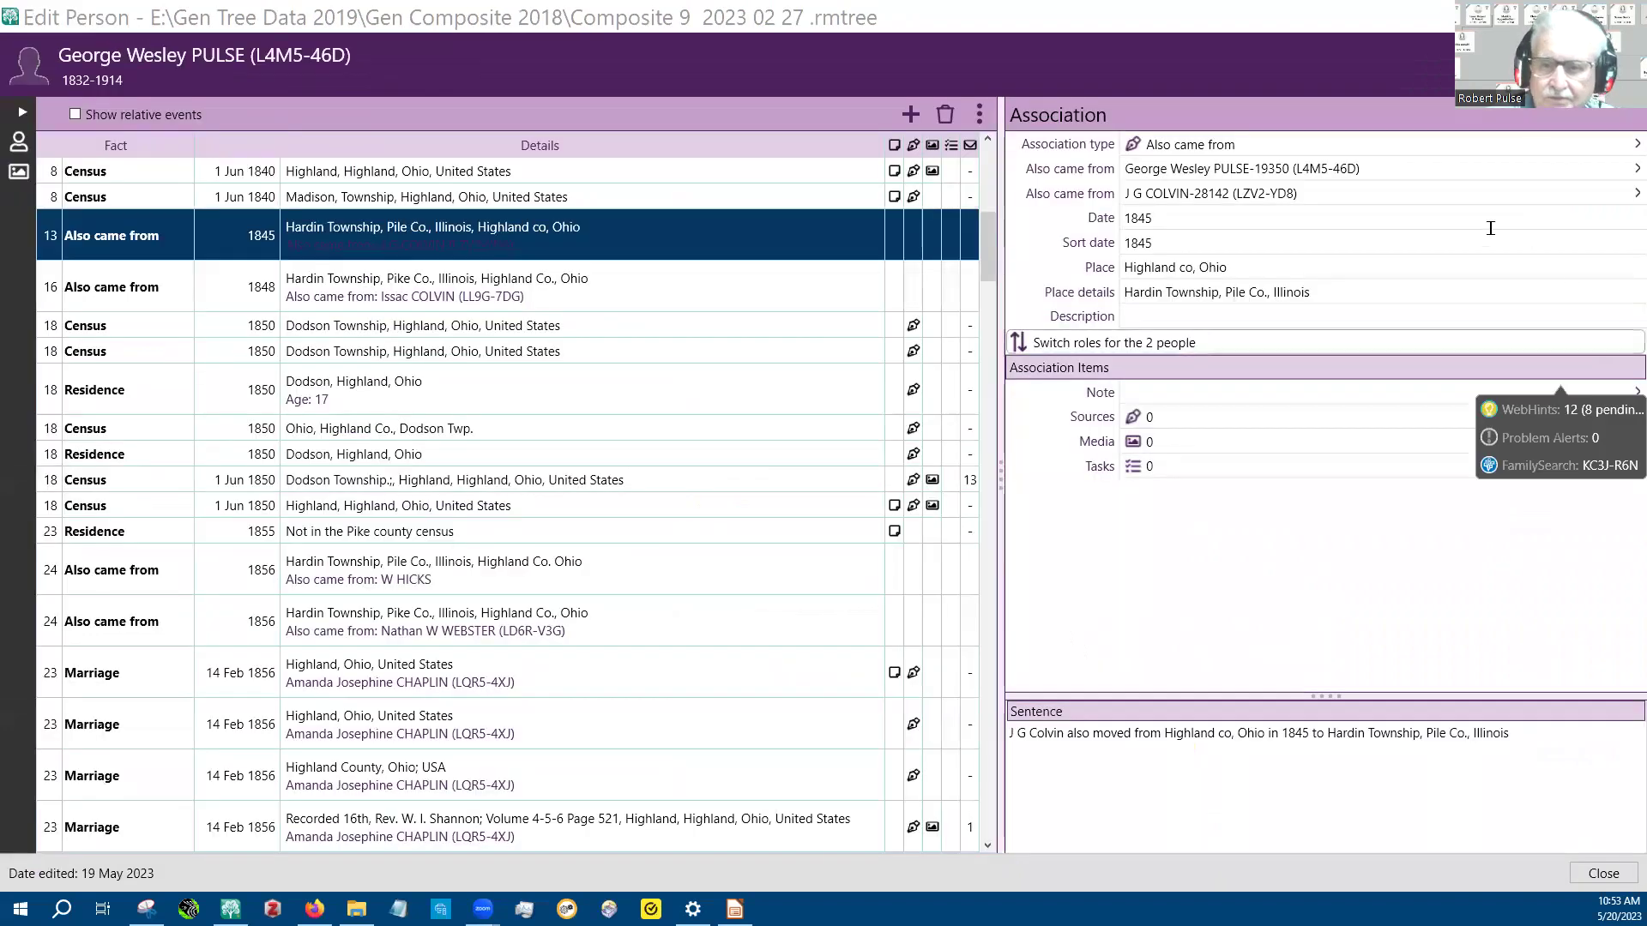
pyautogui.click(908, 115)
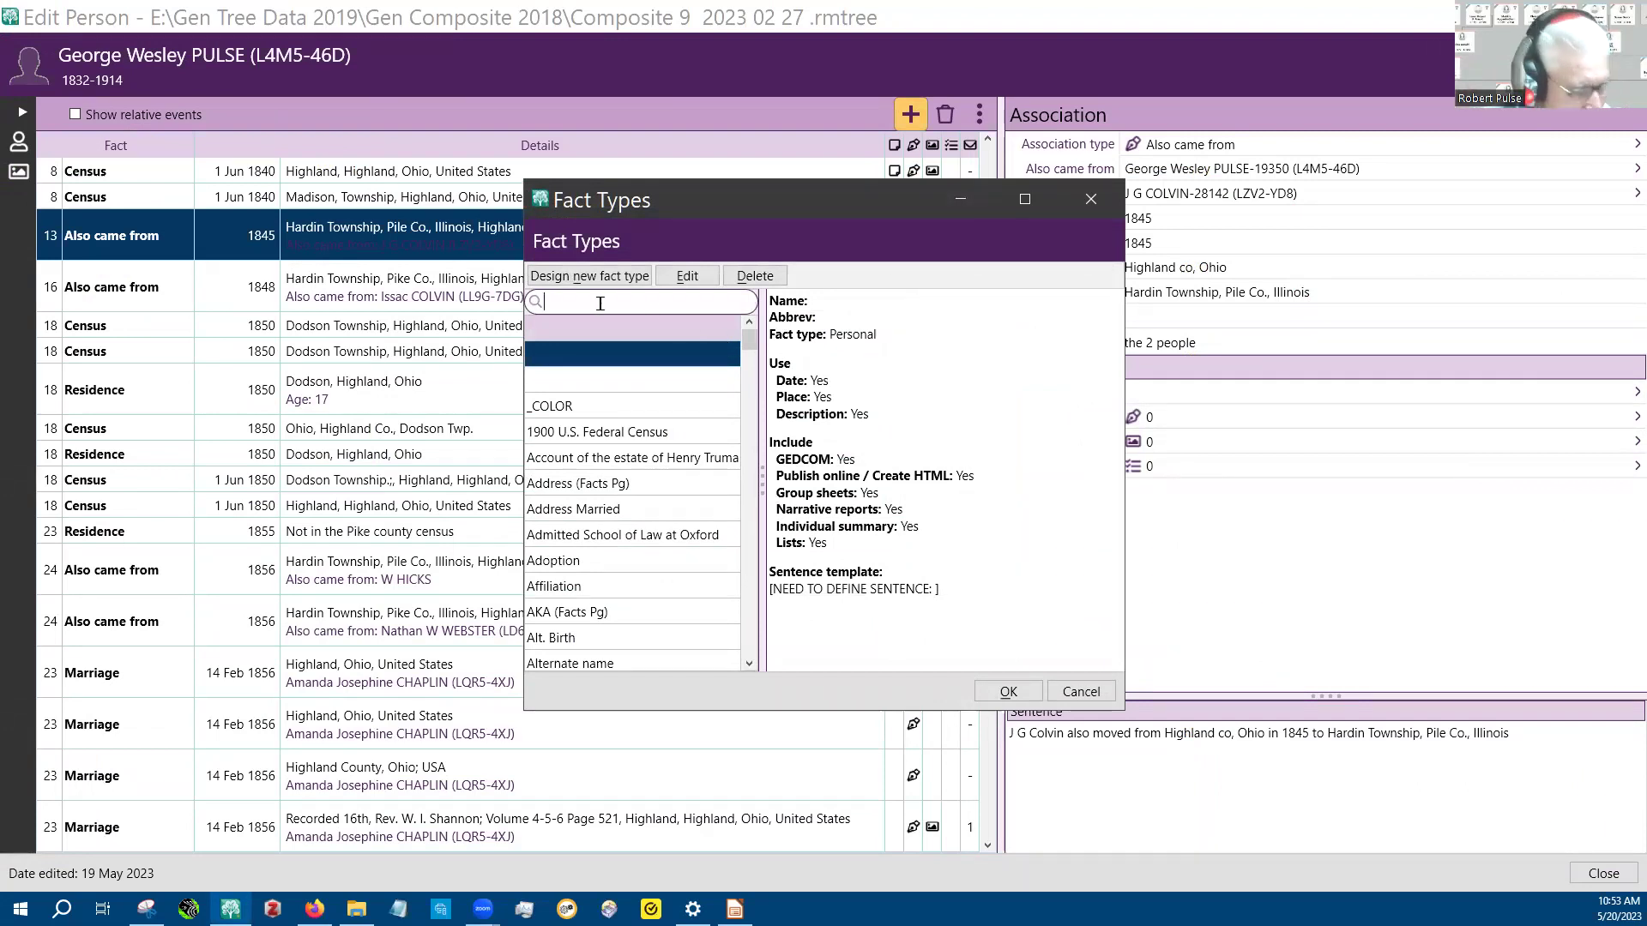
pyautogui.write('ass')
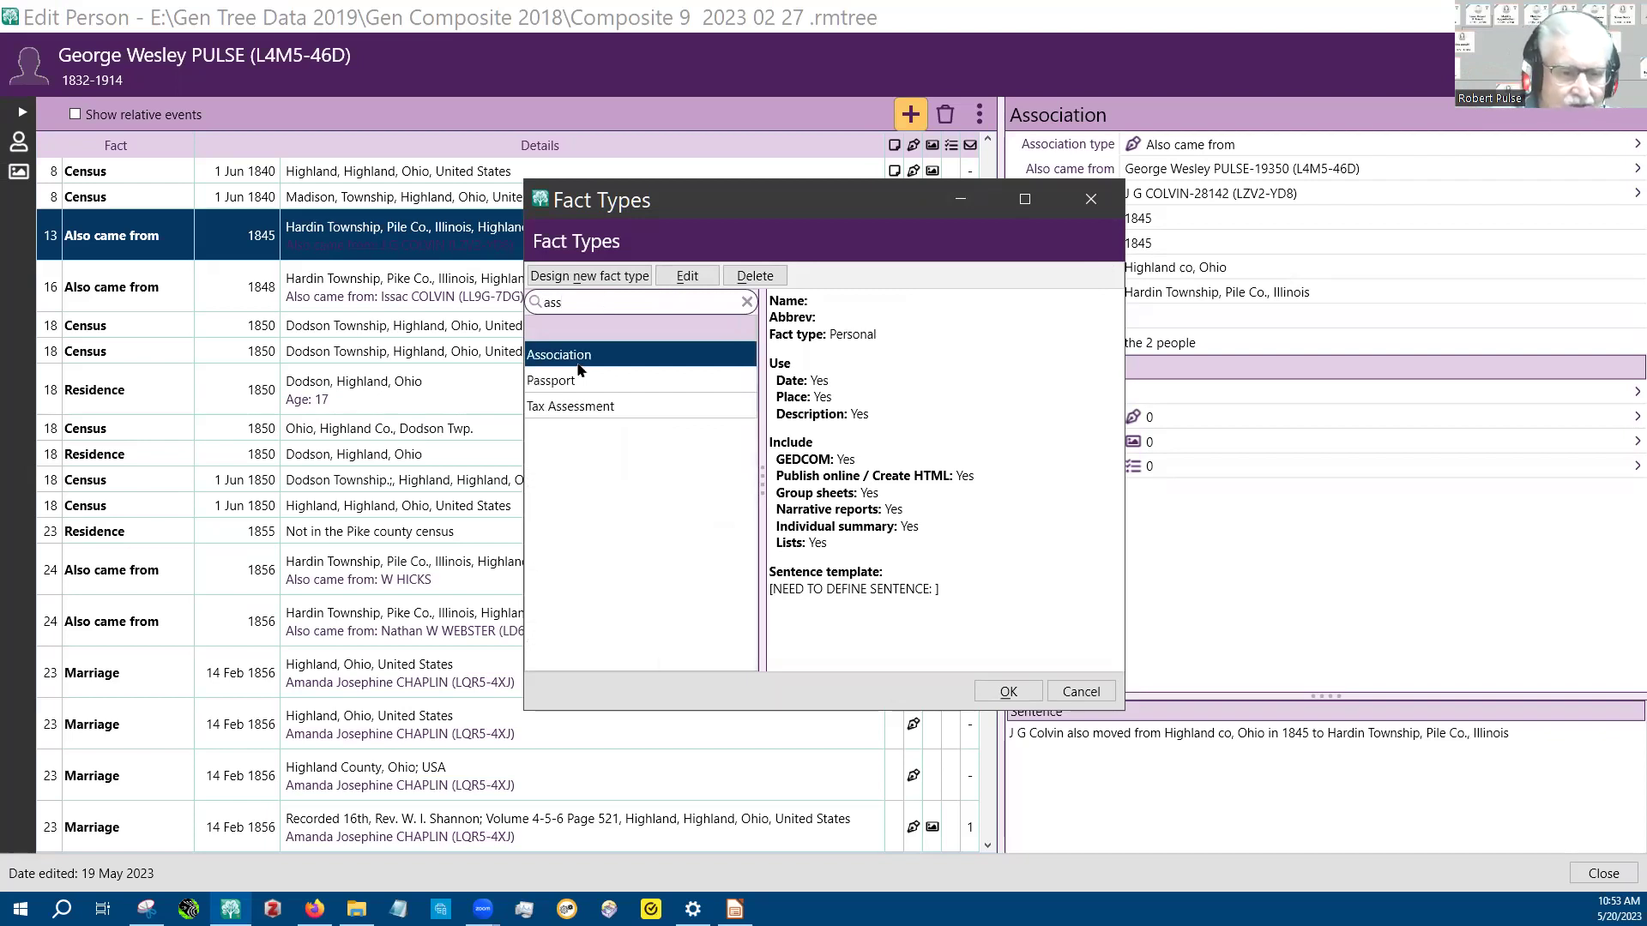
pyautogui.click(578, 361)
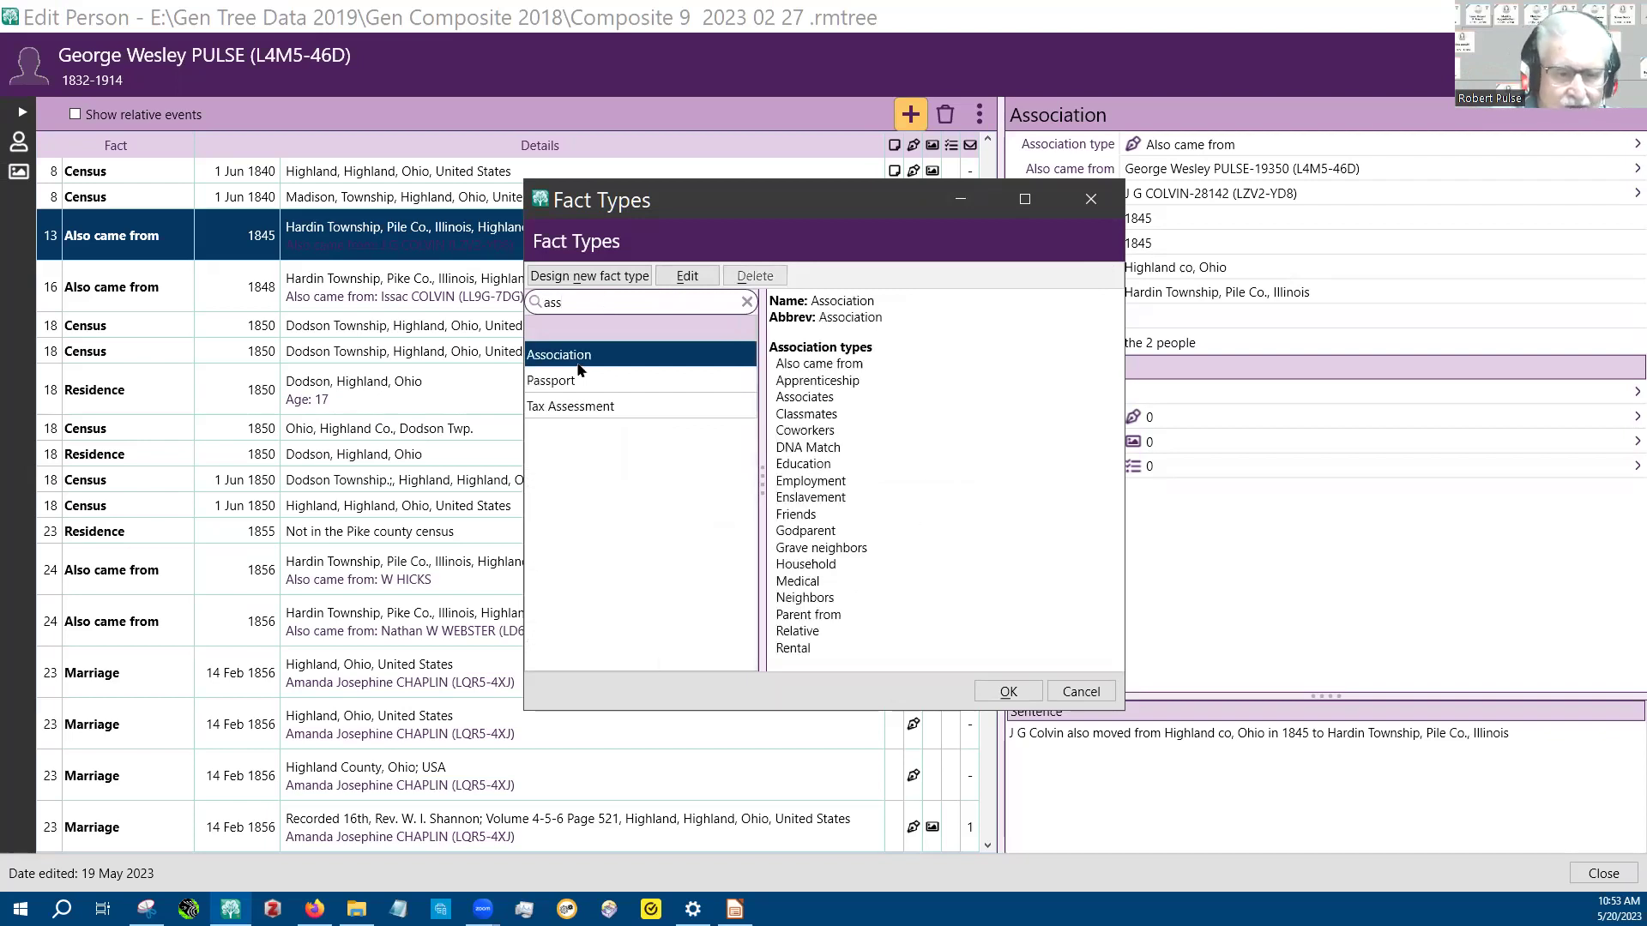
pyautogui.click(1002, 692)
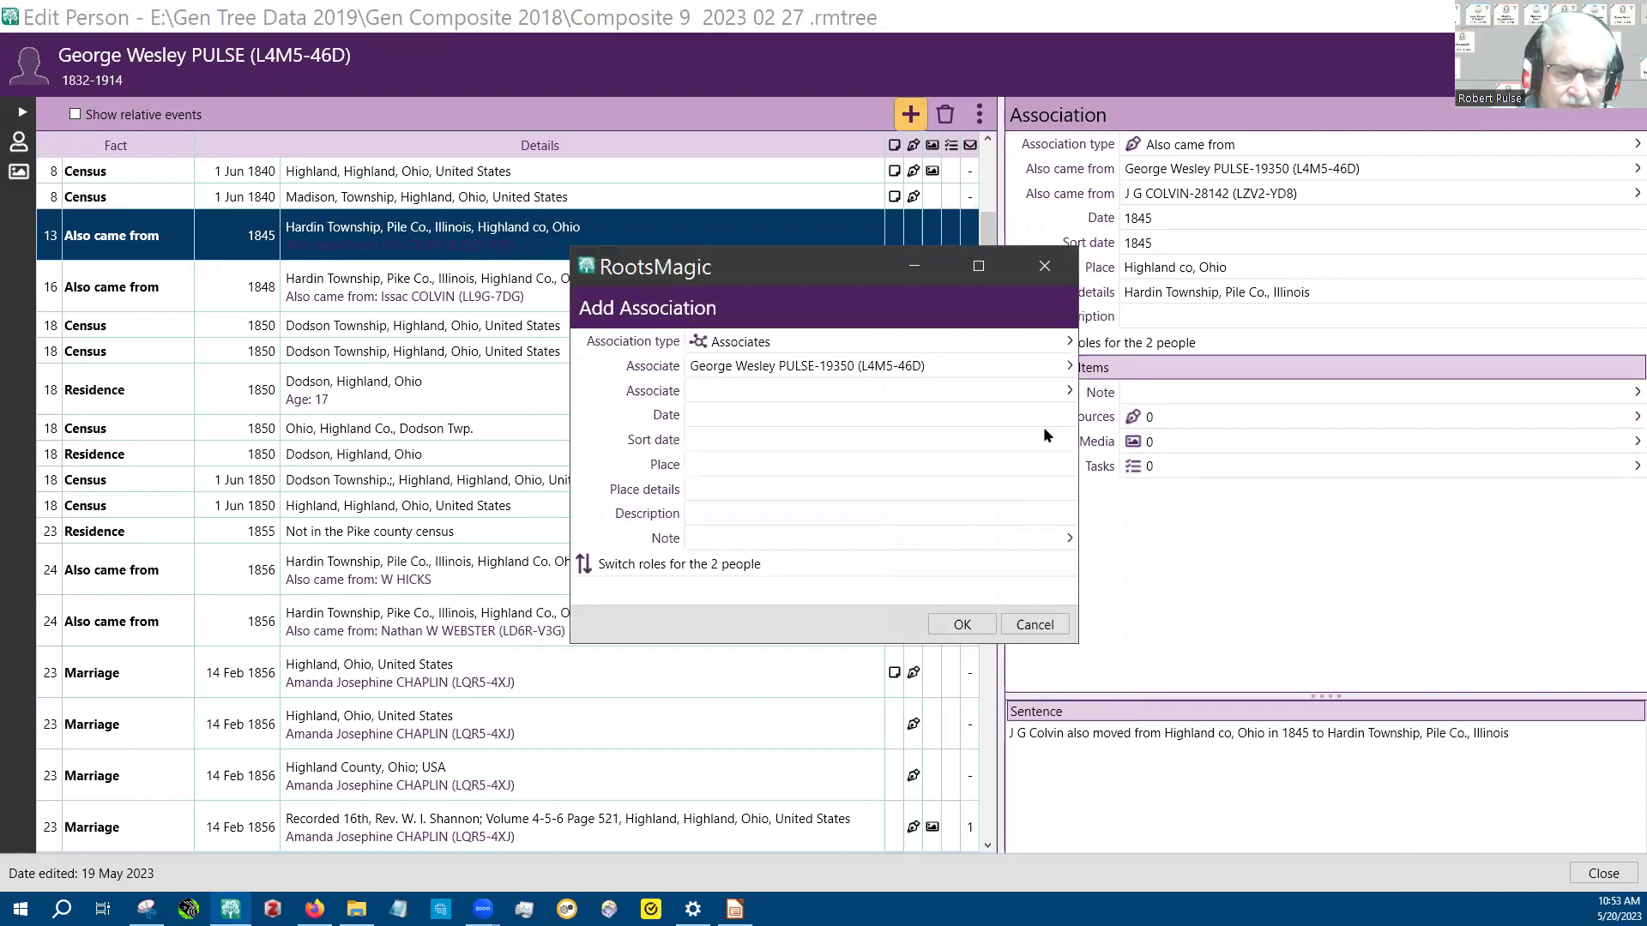
# Open the association types list, start a new association type, then cancel it without creating one.
pyautogui.click(1070, 340)
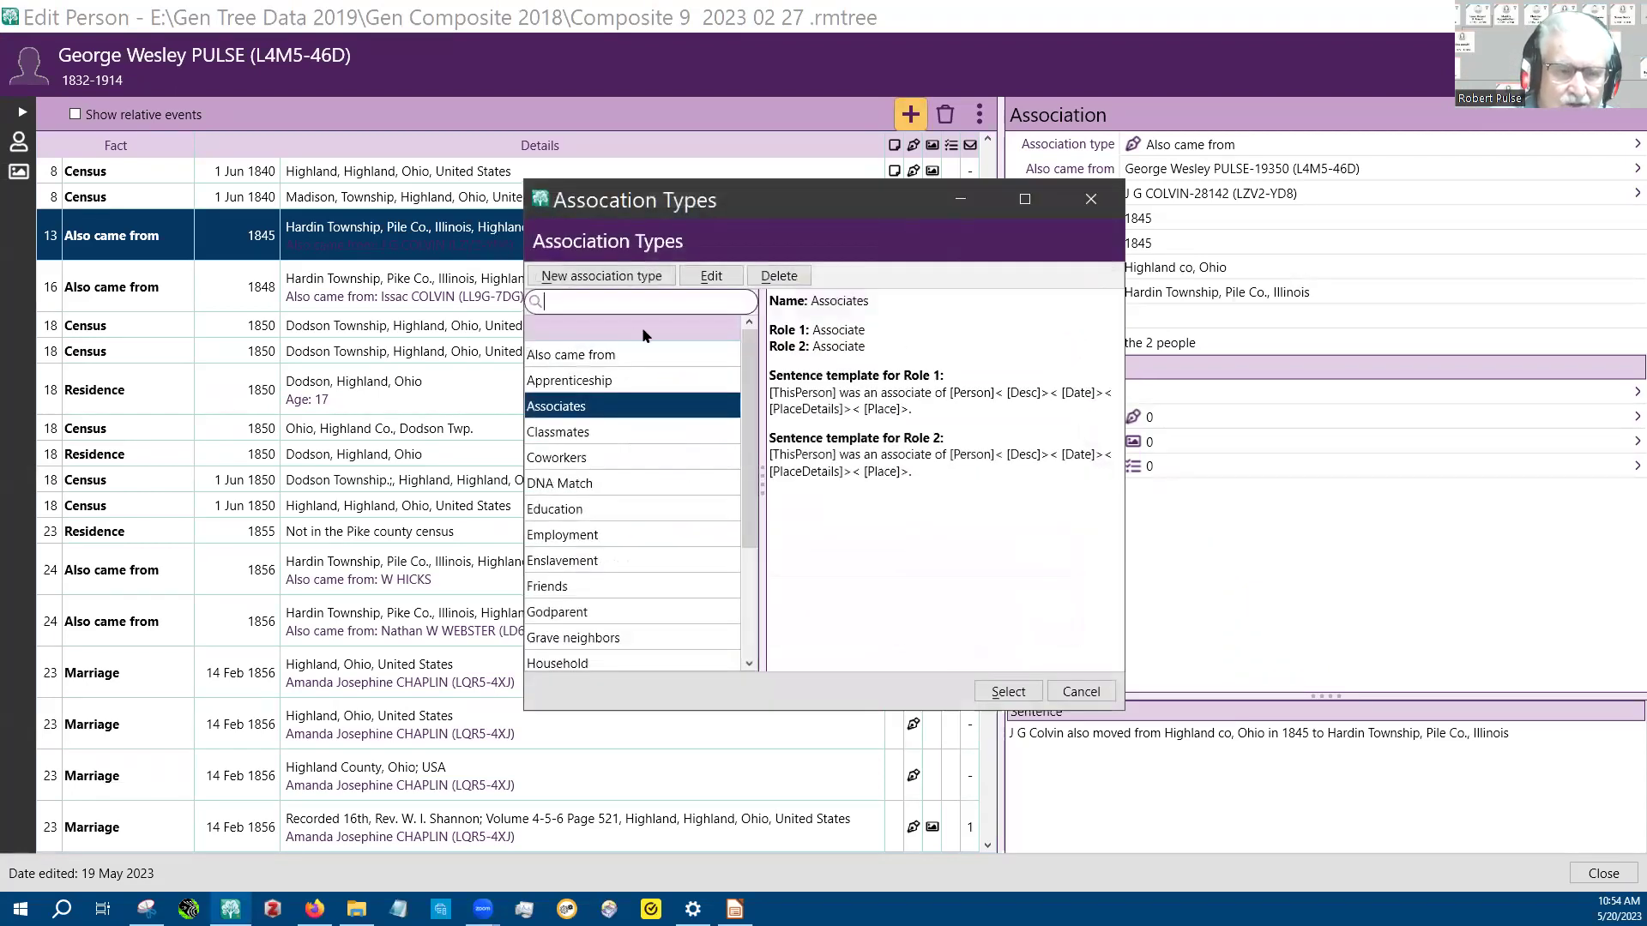
pyautogui.click(590, 277)
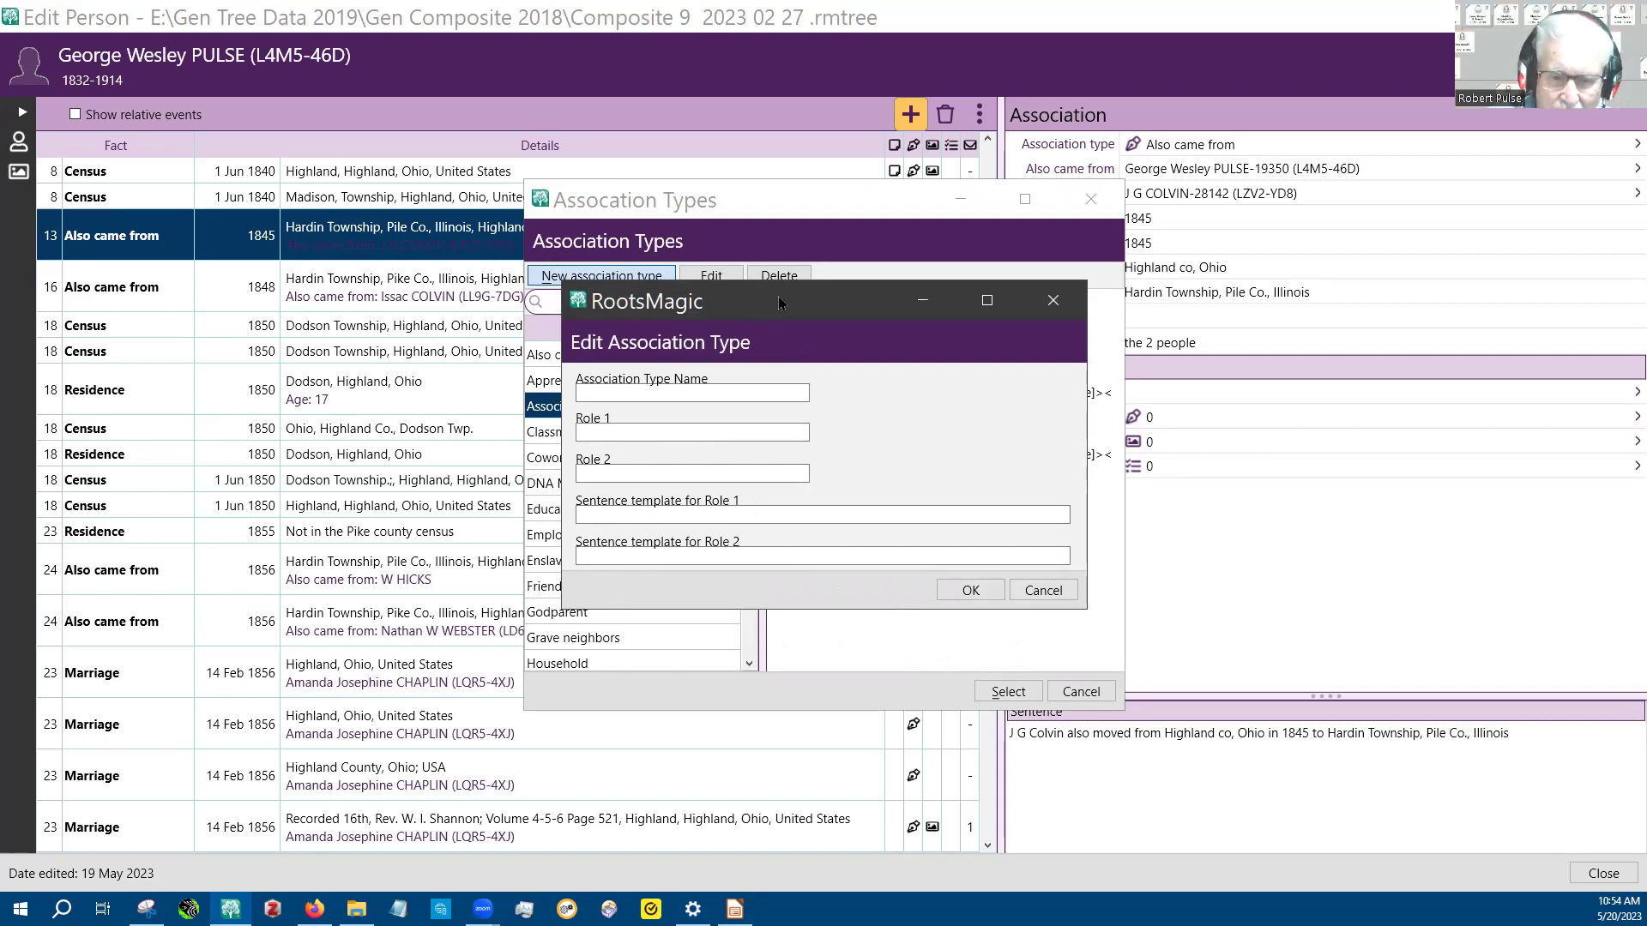
pyautogui.moveTo(779, 300); pyautogui.dragTo(1289, 280)
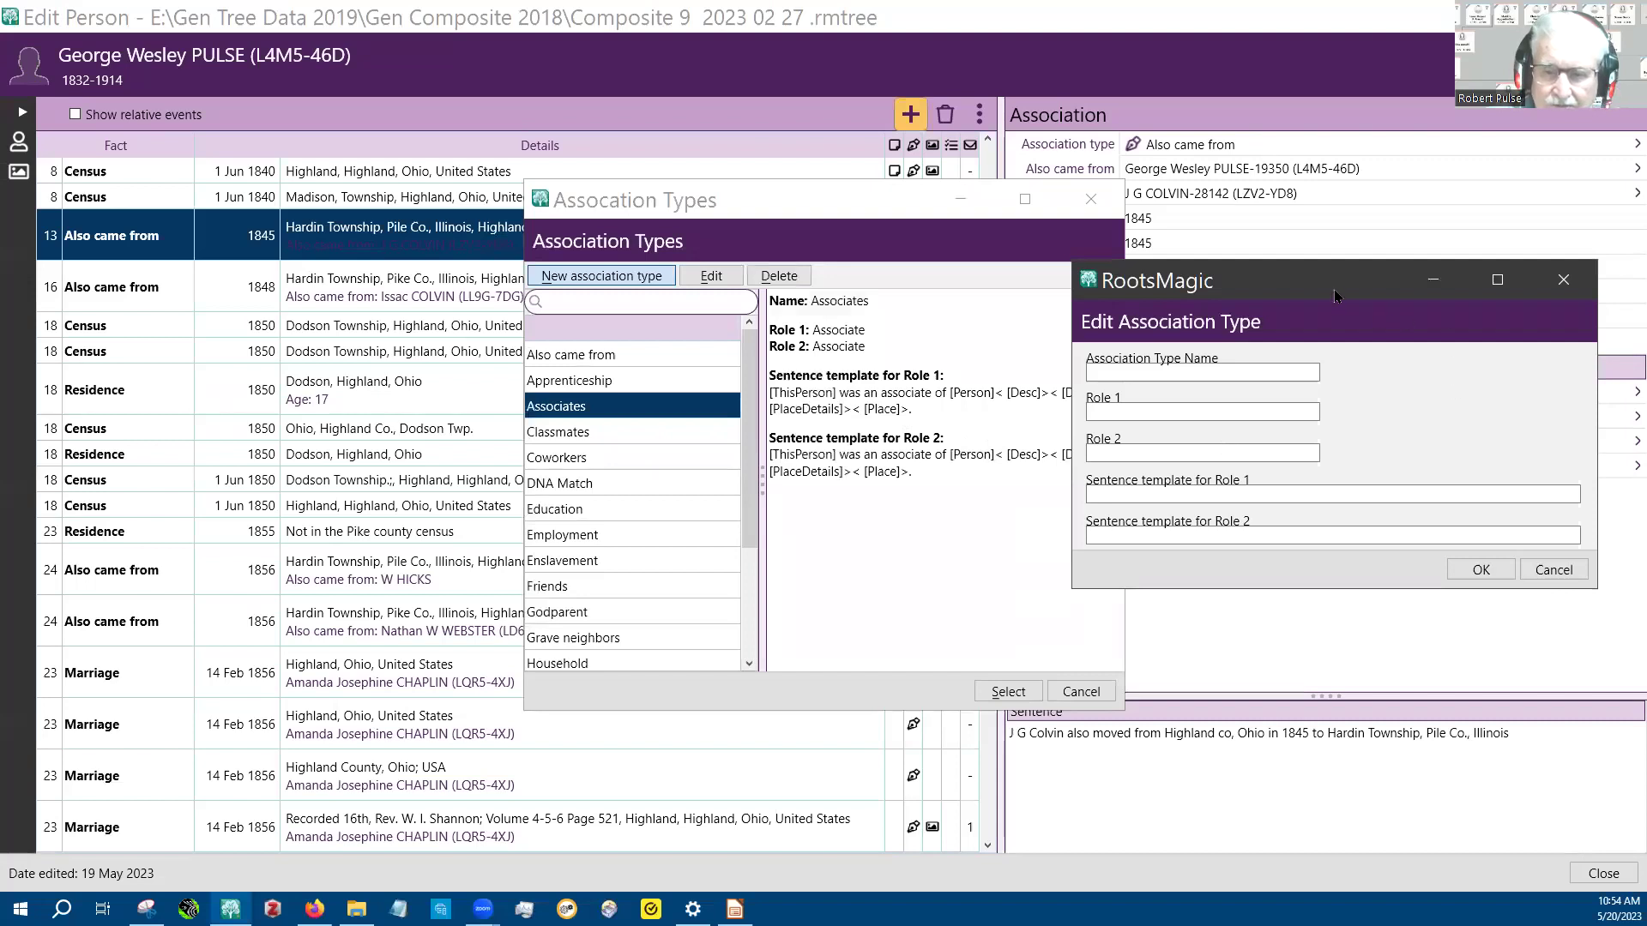
pyautogui.moveTo(1321, 292); pyautogui.dragTo(834, 297)
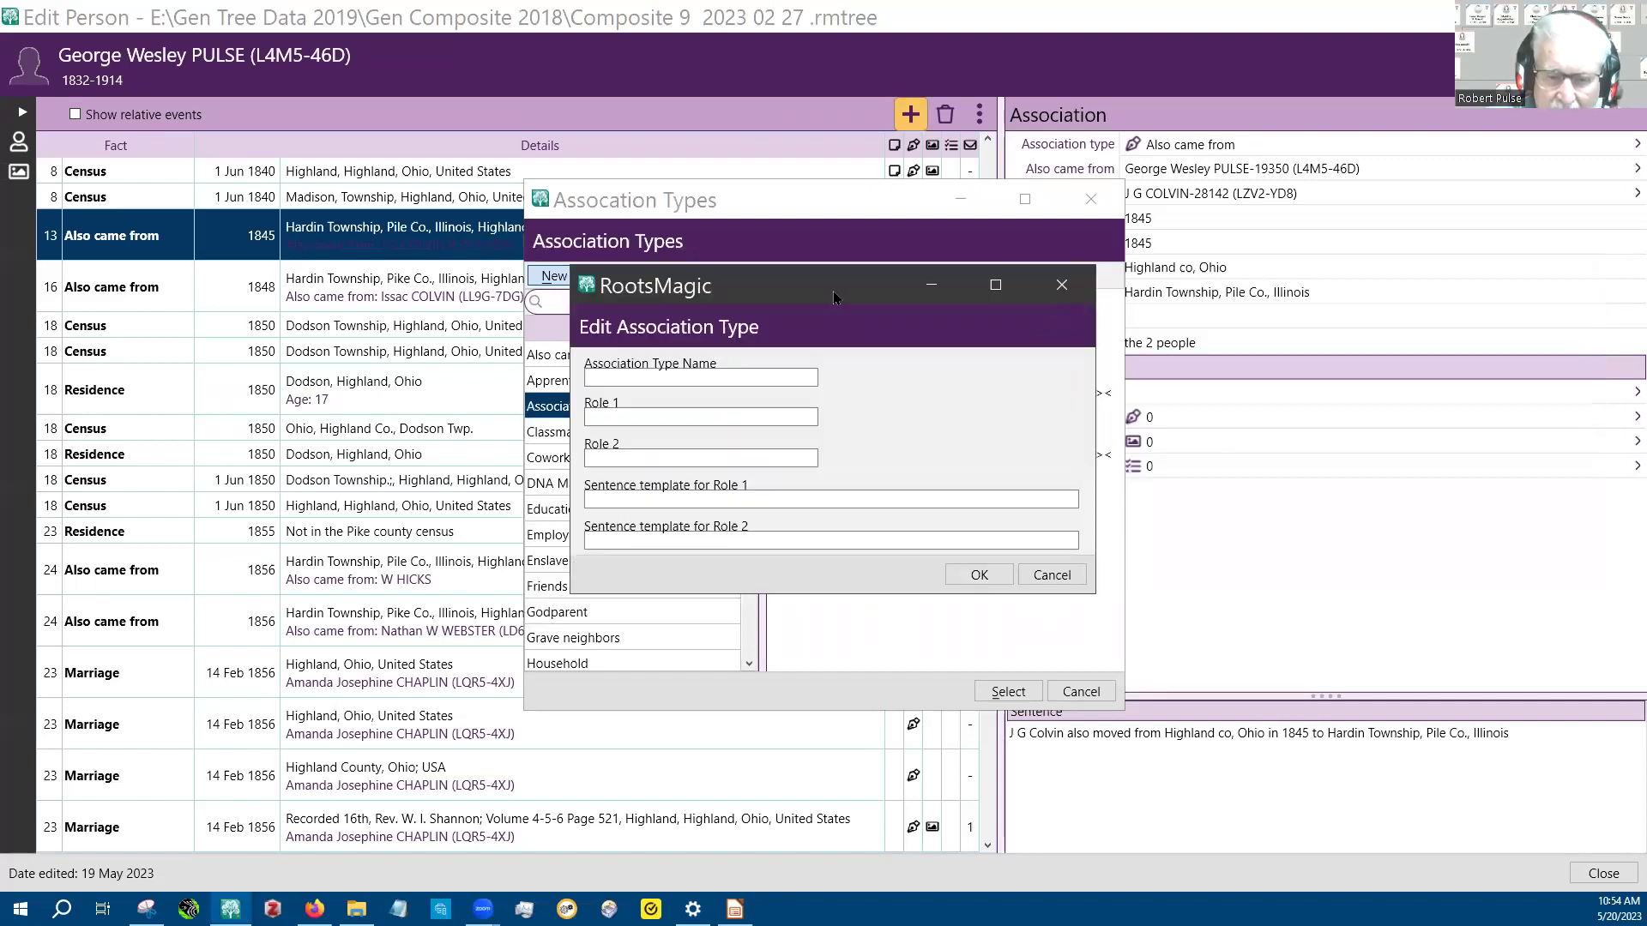
pyautogui.click(1052, 577)
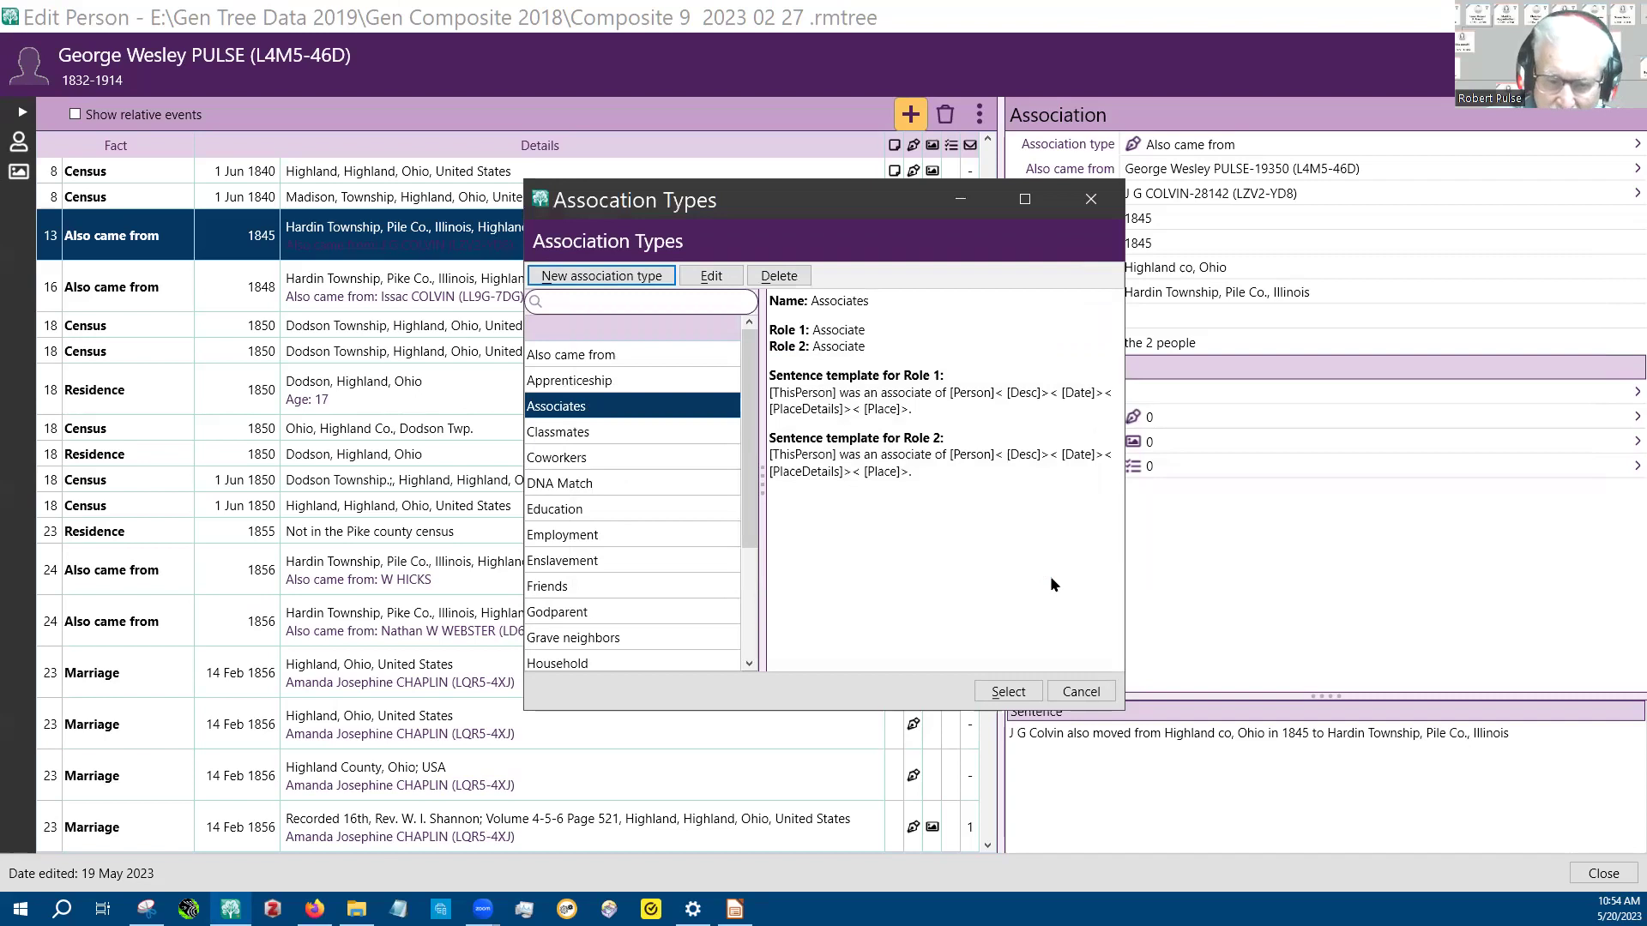
# Inspect the Also came from type's roles and sentence templates, then cancel out without changes.
pyautogui.click(613, 352)
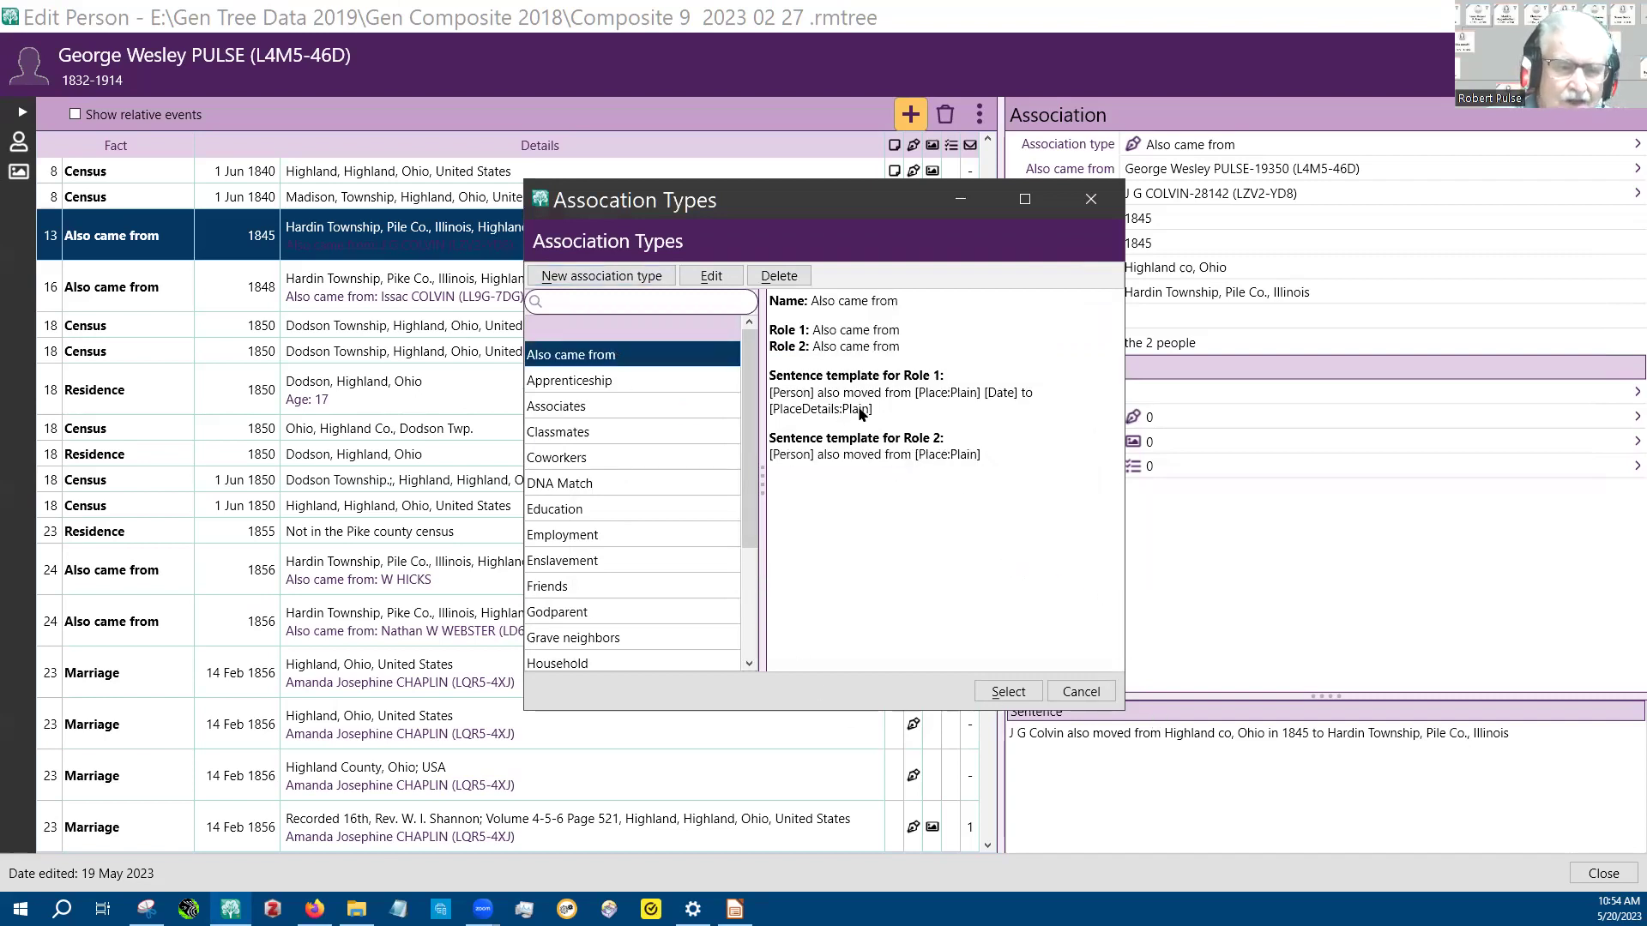
pyautogui.click(705, 278)
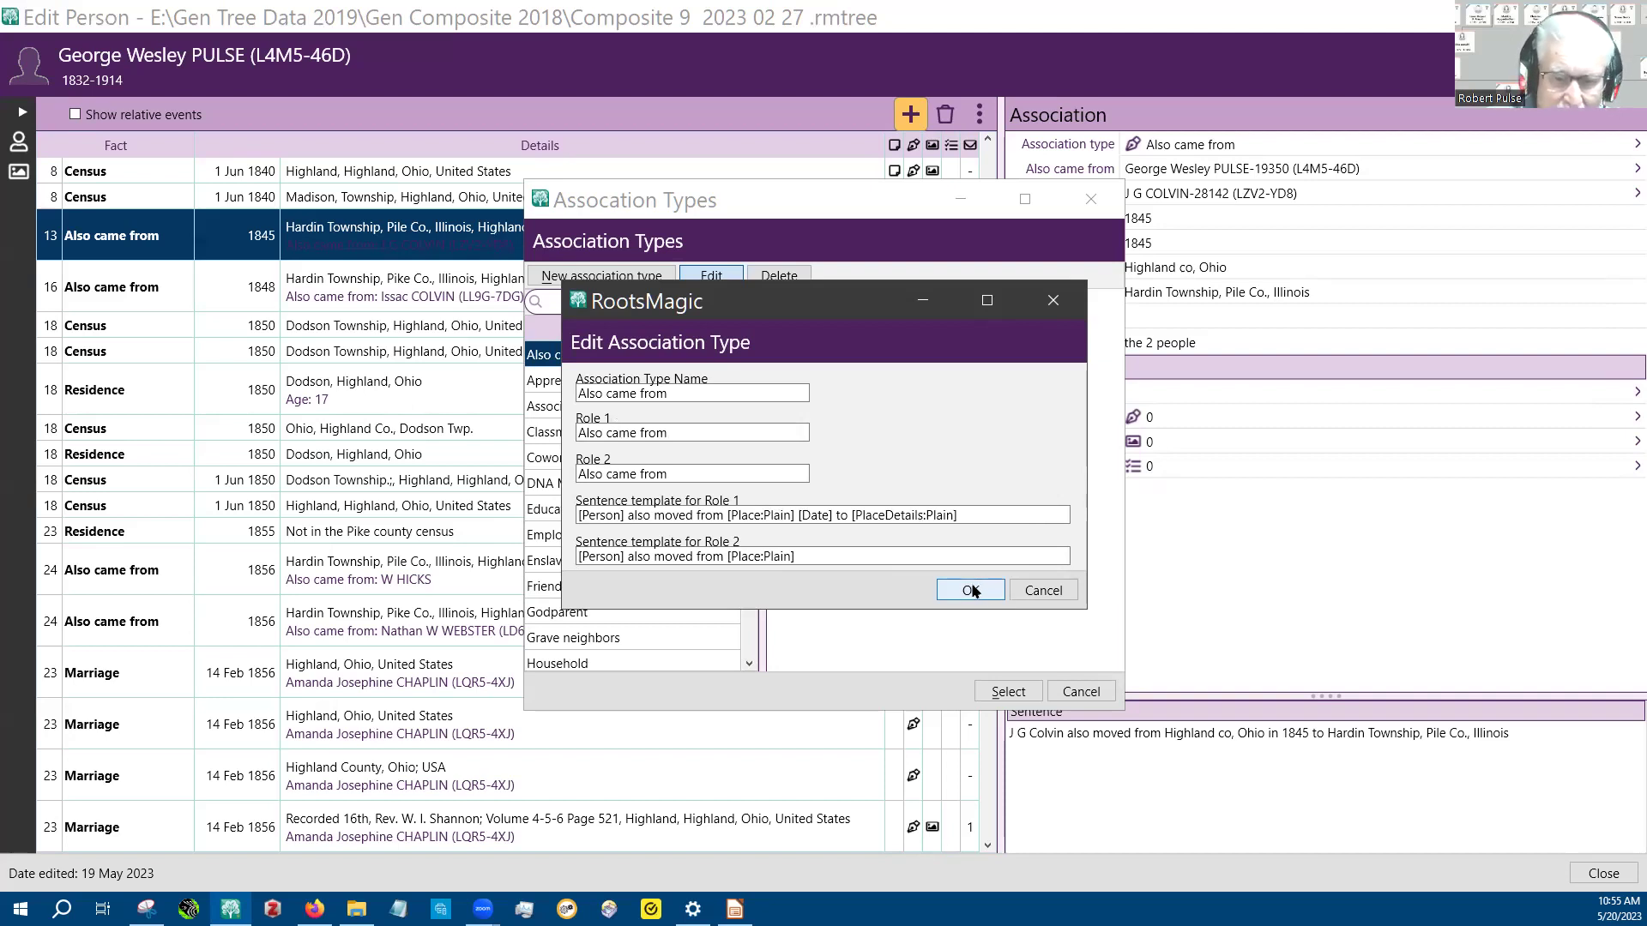
pyautogui.click(1043, 591)
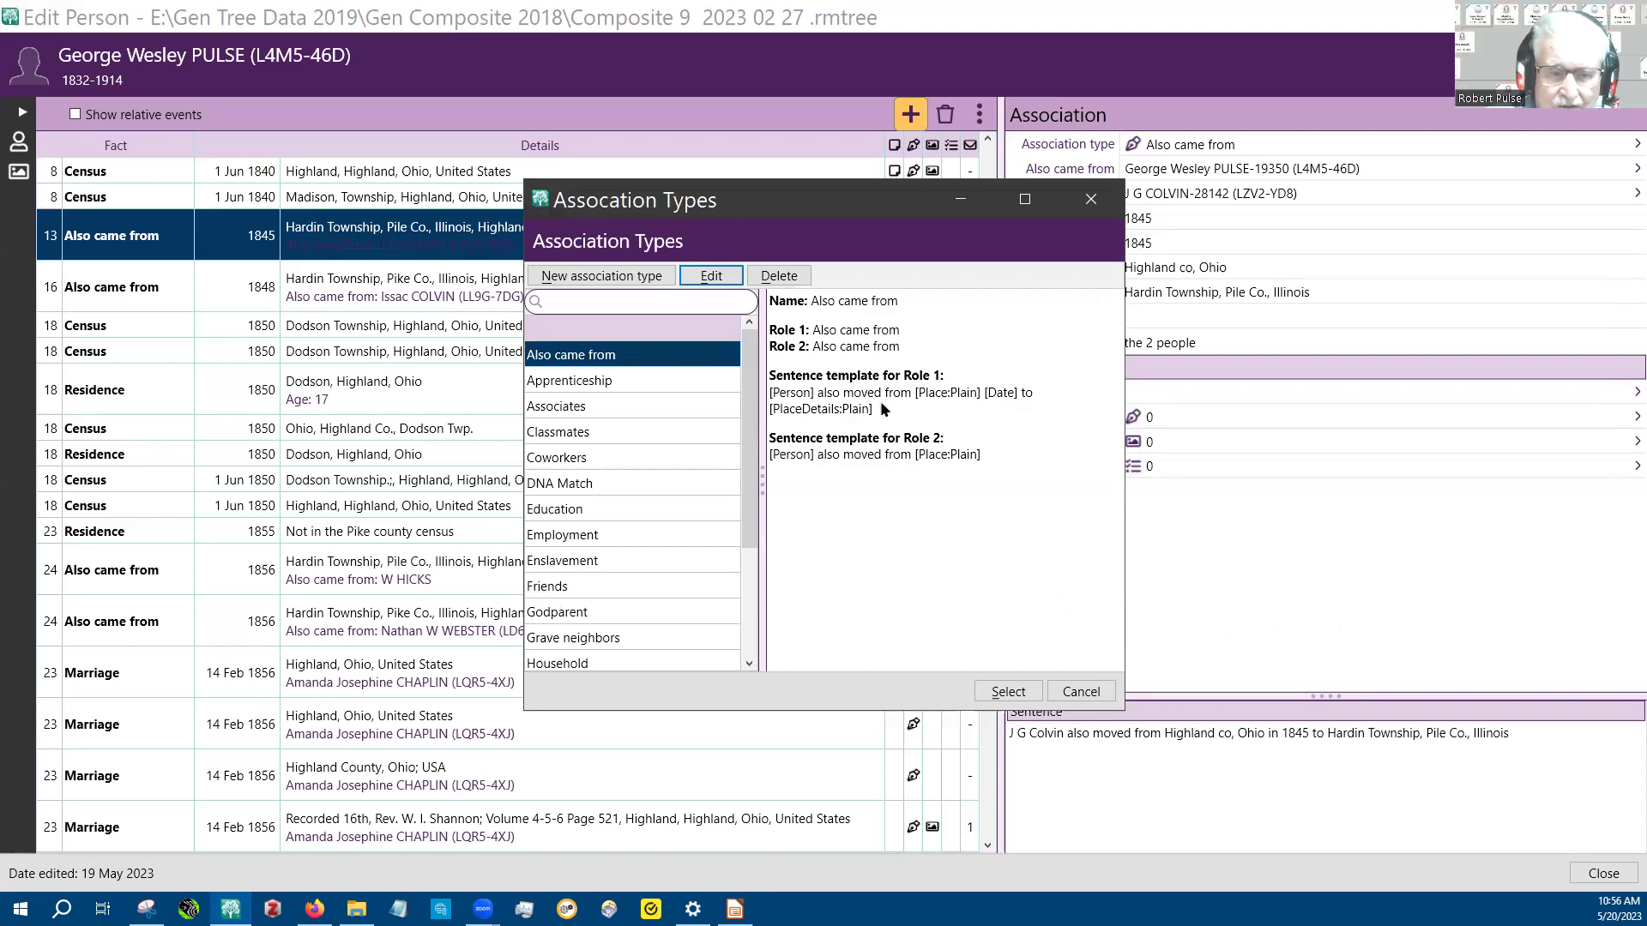
pyautogui.click(1083, 698)
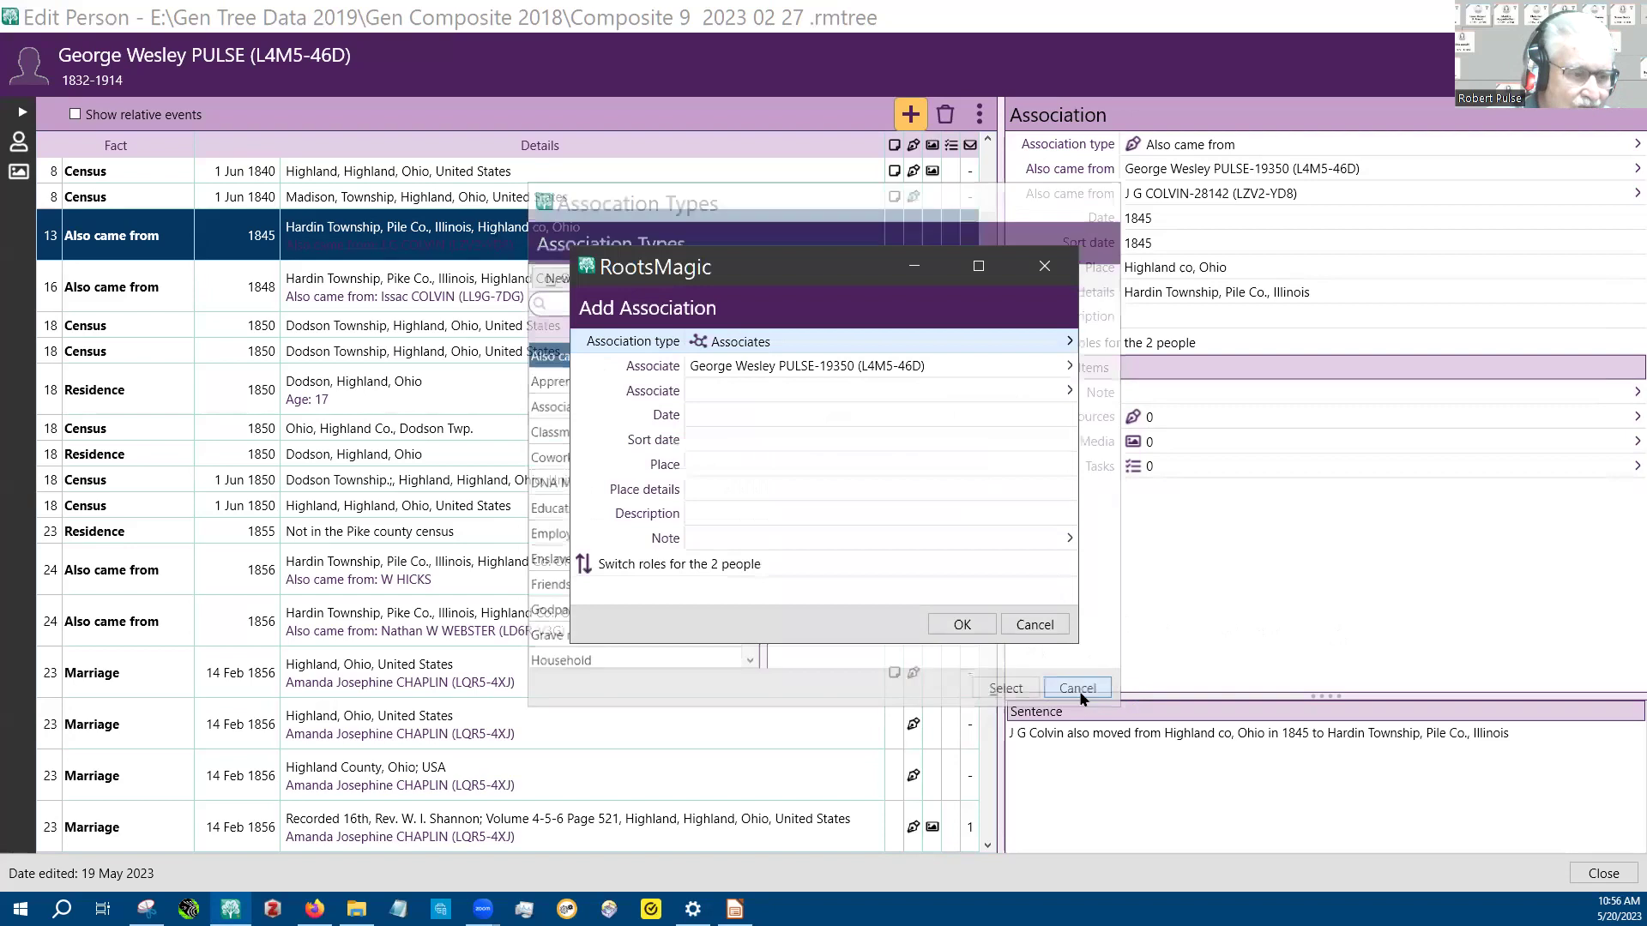
pyautogui.click(1035, 625)
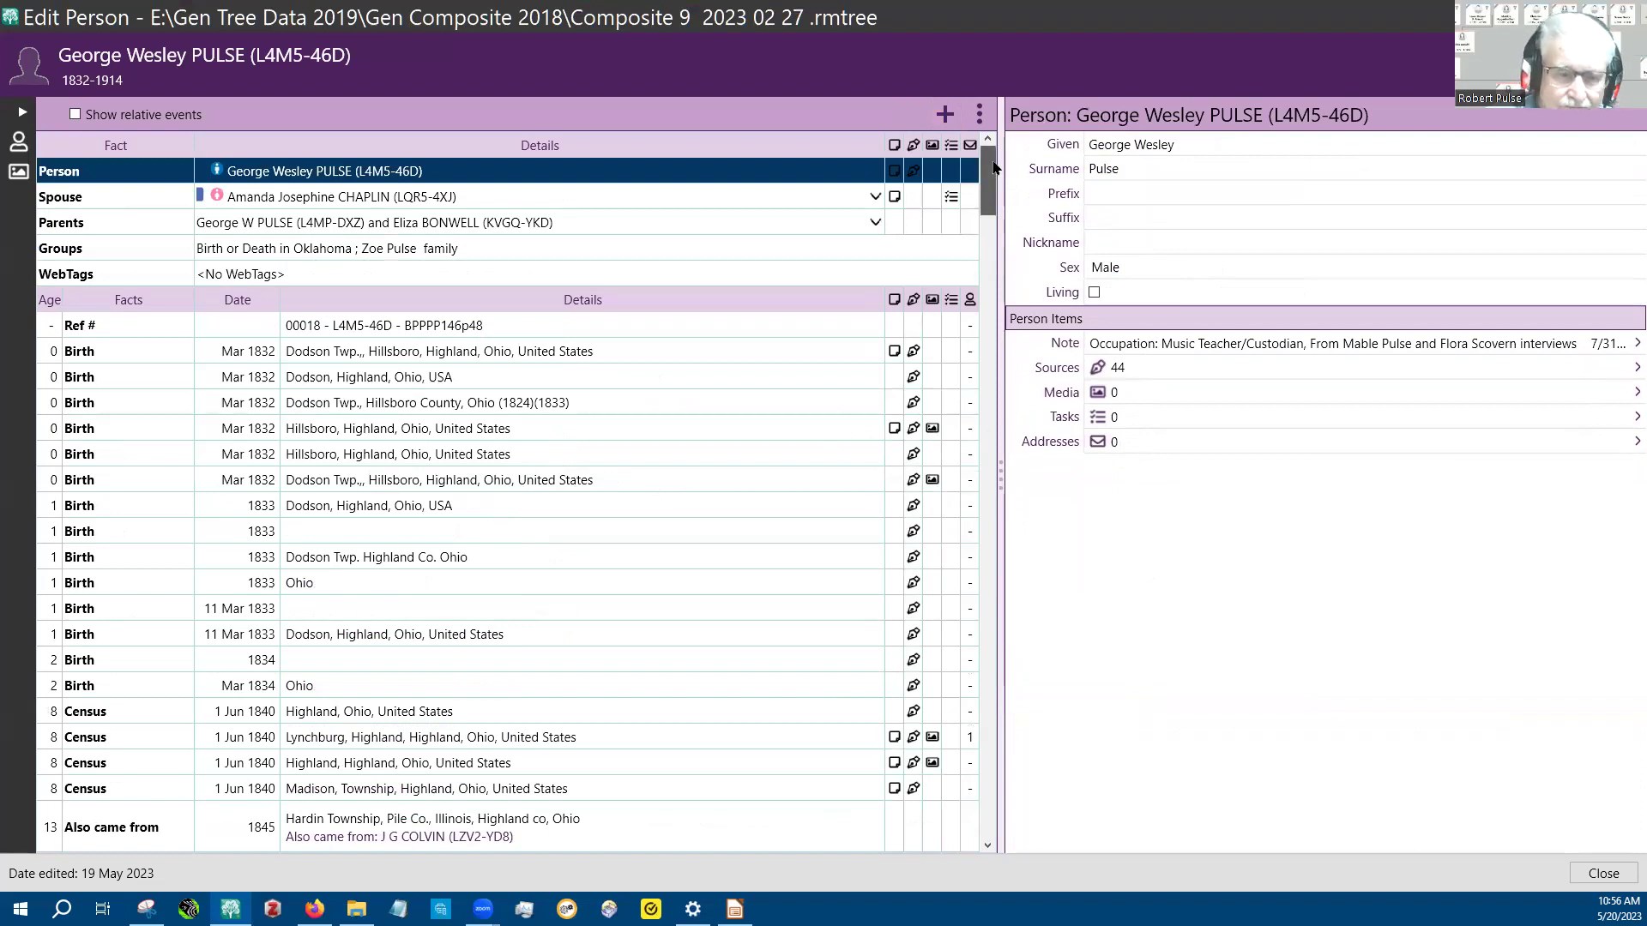
# Show the 1845 Also came from association with J G Colvin, then close the Edit Person window.
pyautogui.moveTo(995, 165); pyautogui.dragTo(992, 219)
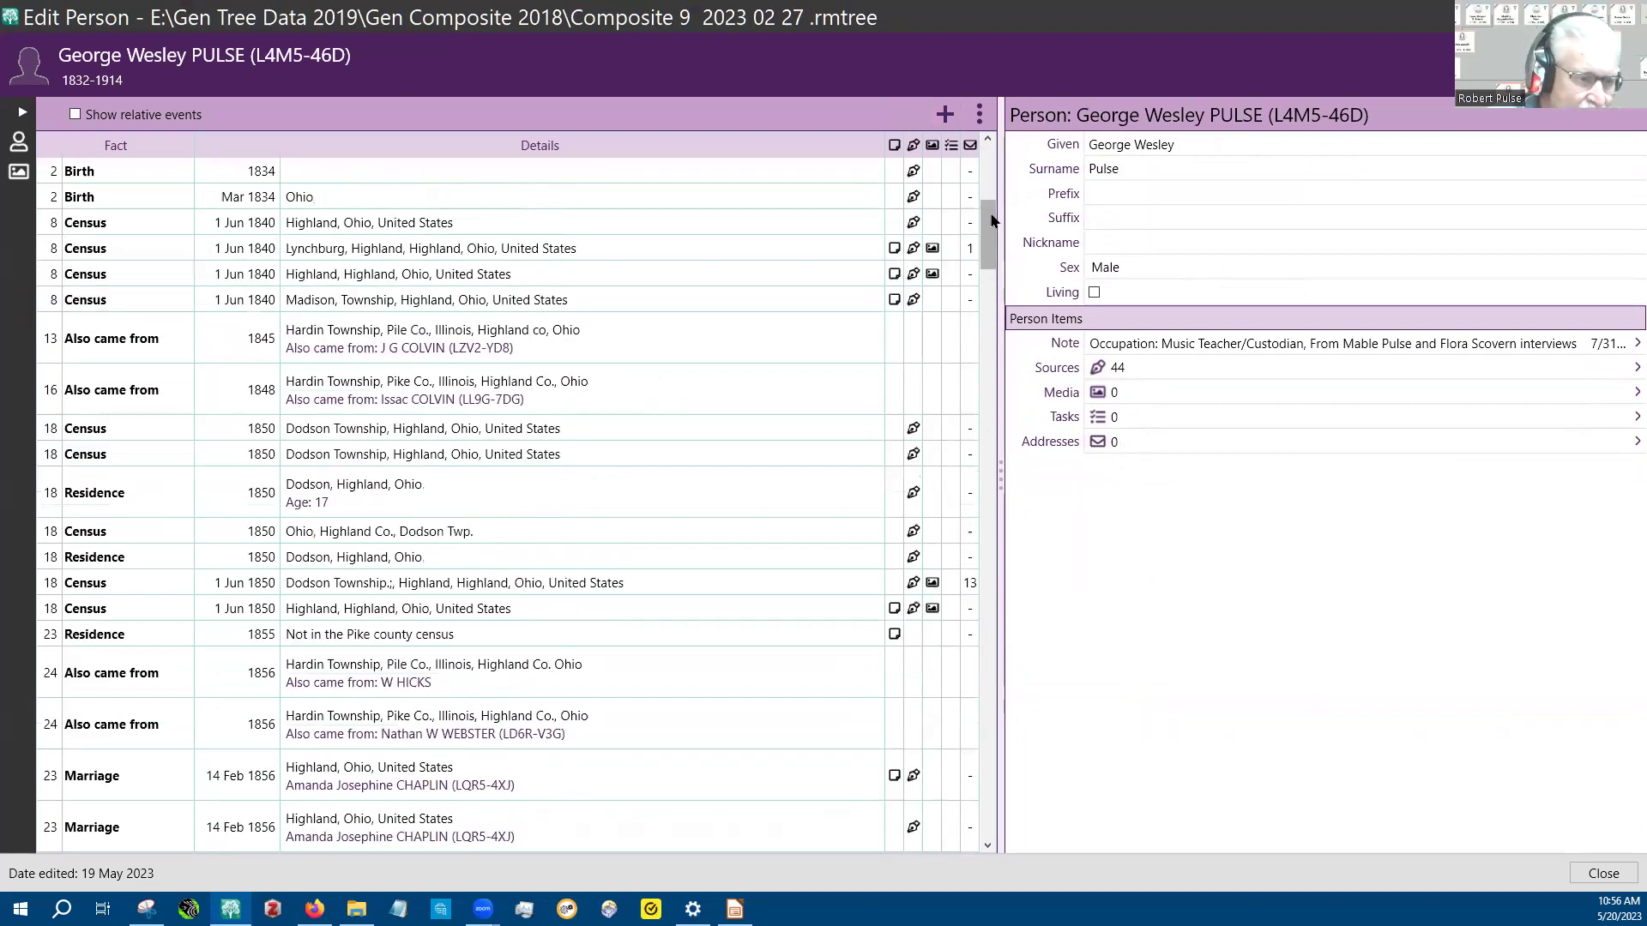
pyautogui.click(346, 350)
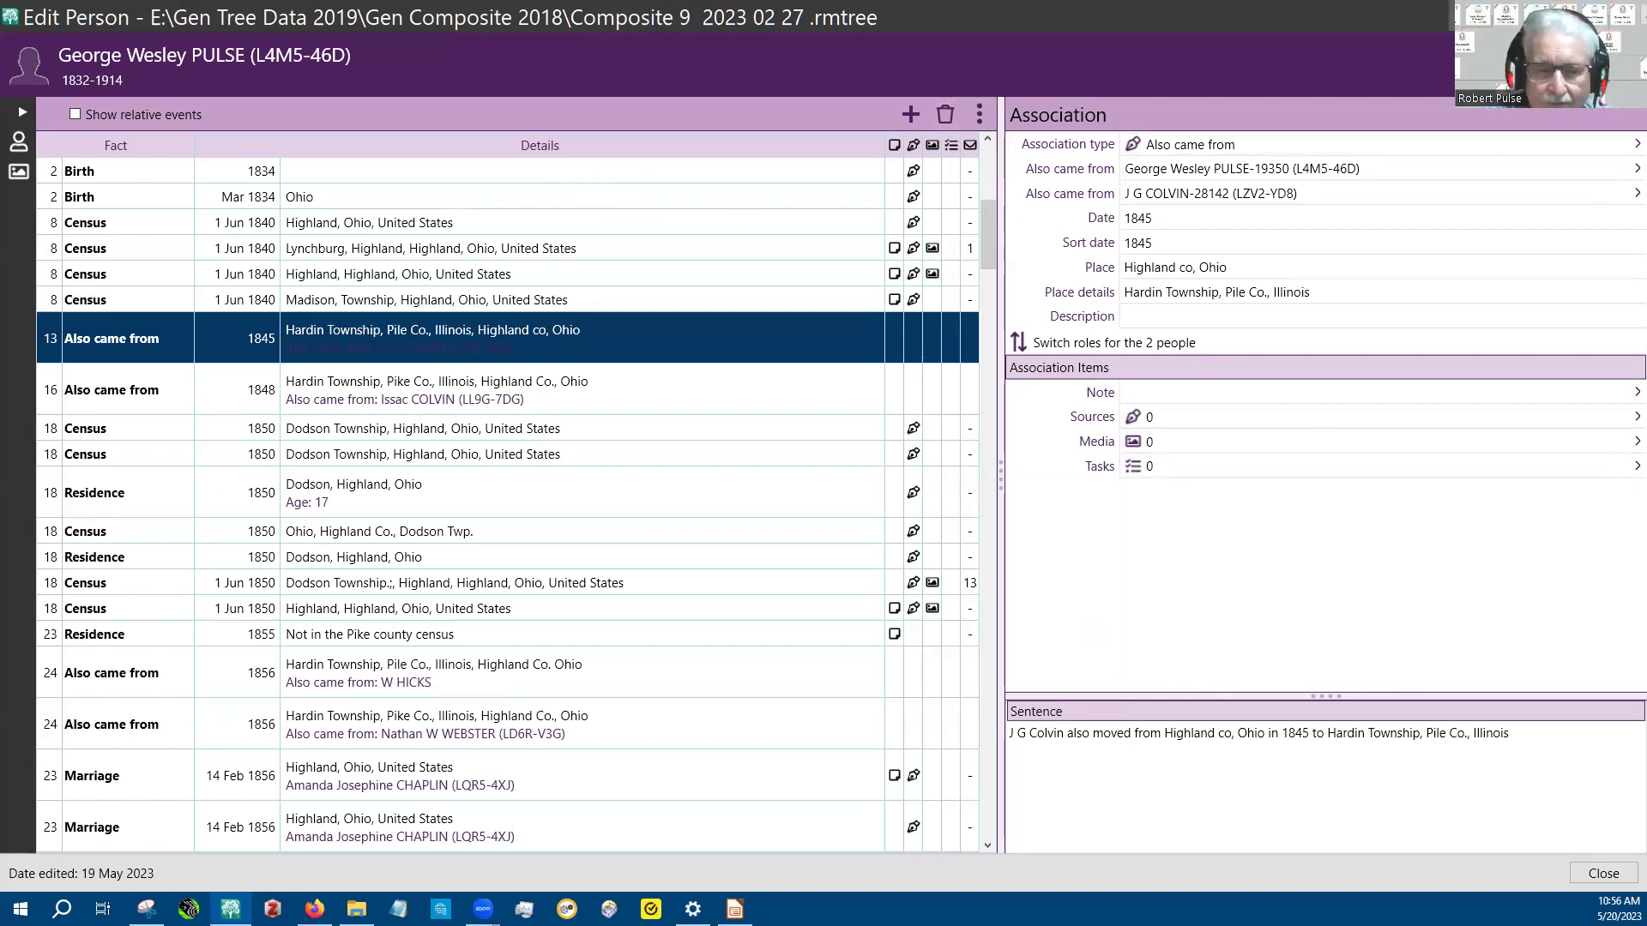
pyautogui.press('Escape')
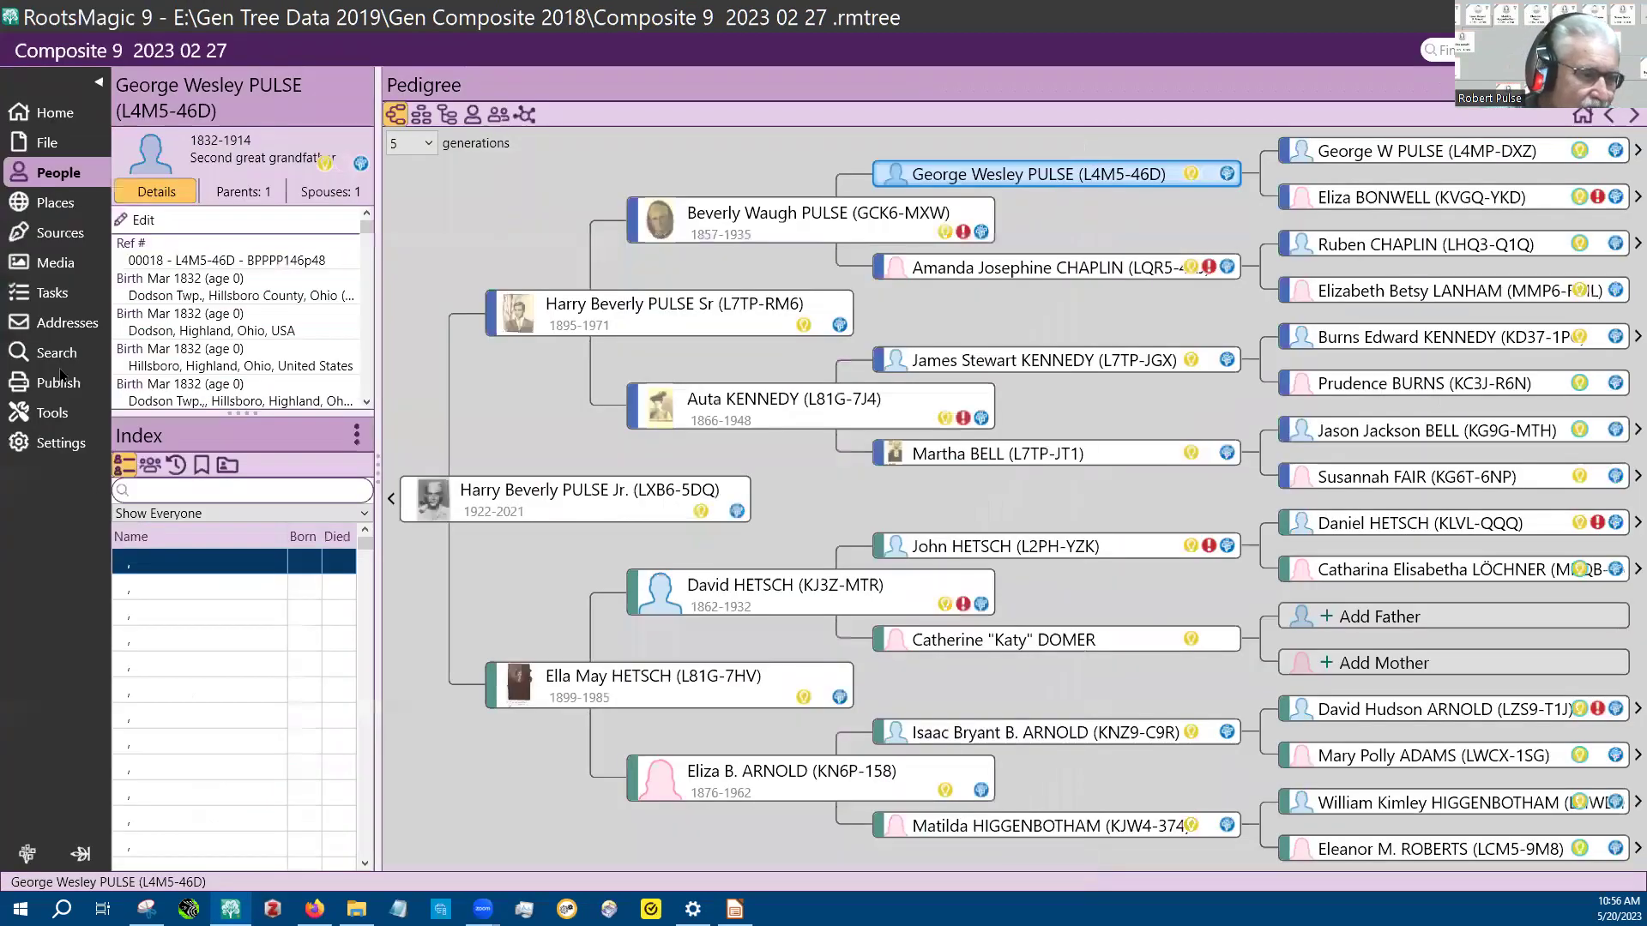
pyautogui.click(56, 352)
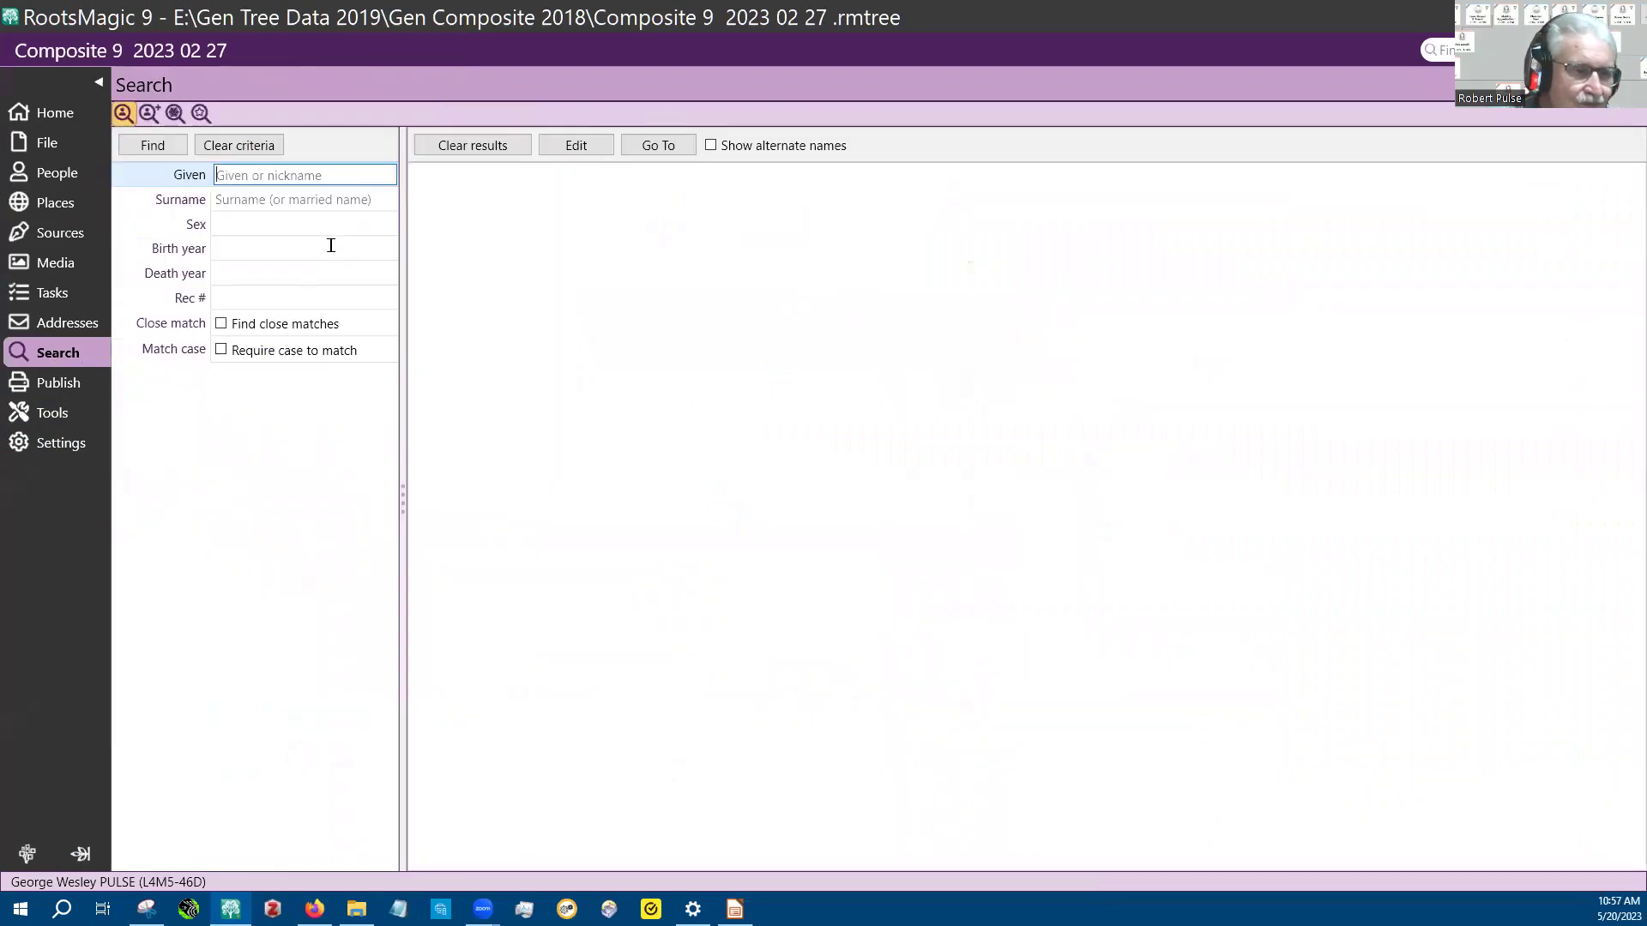
pyautogui.click(242, 190)
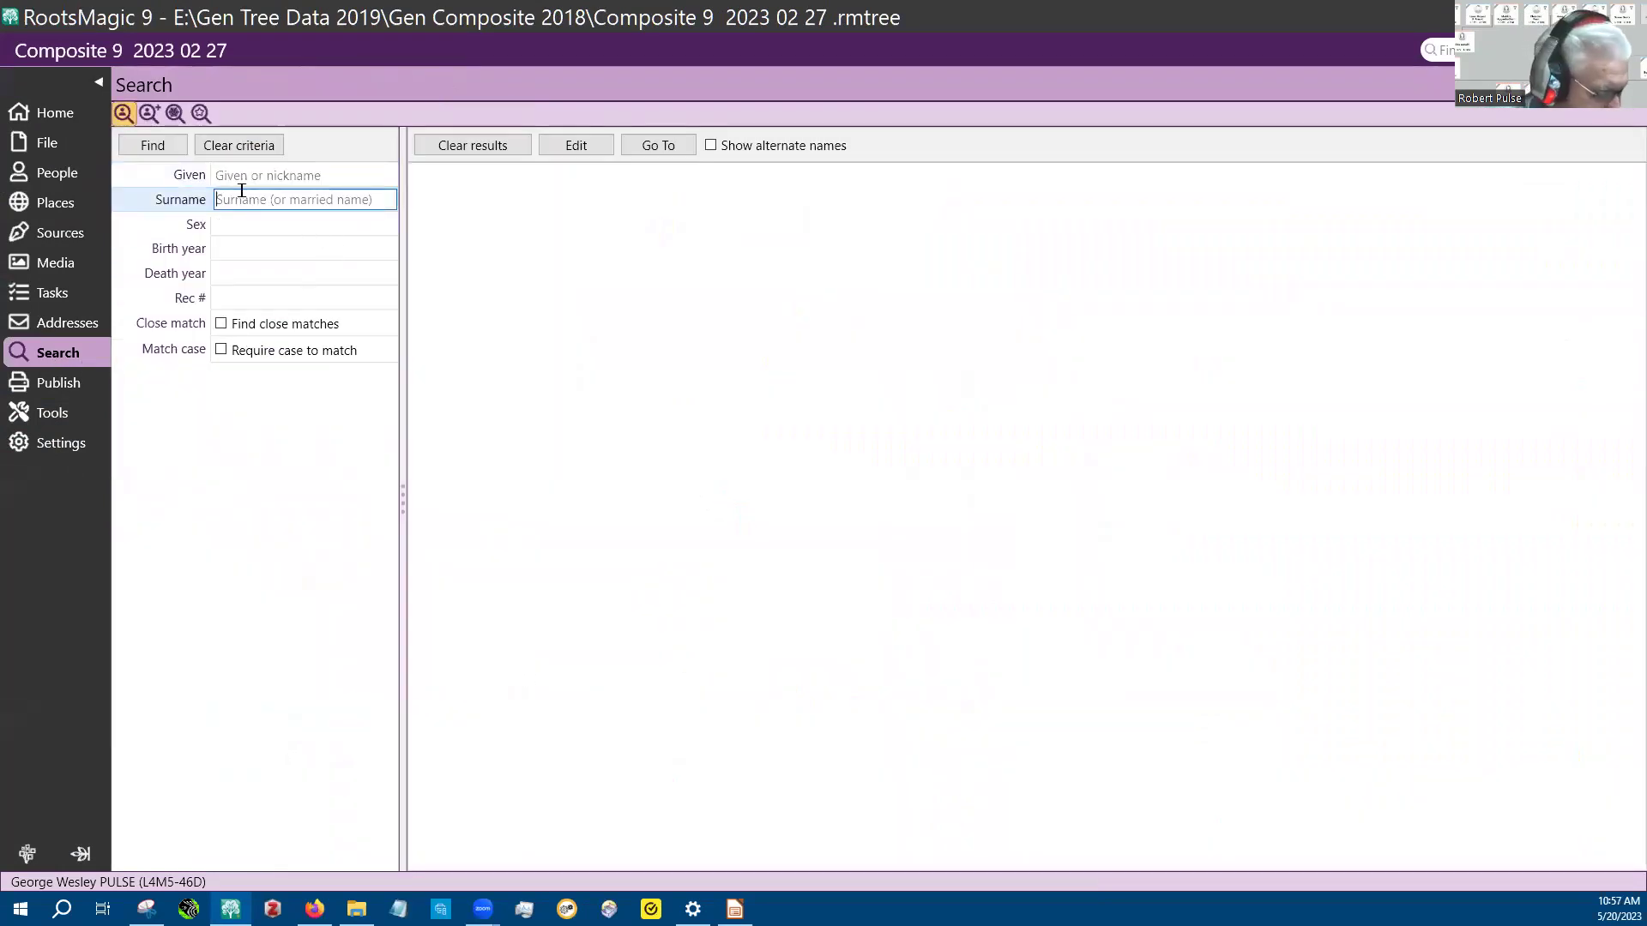
pyautogui.write('colv')
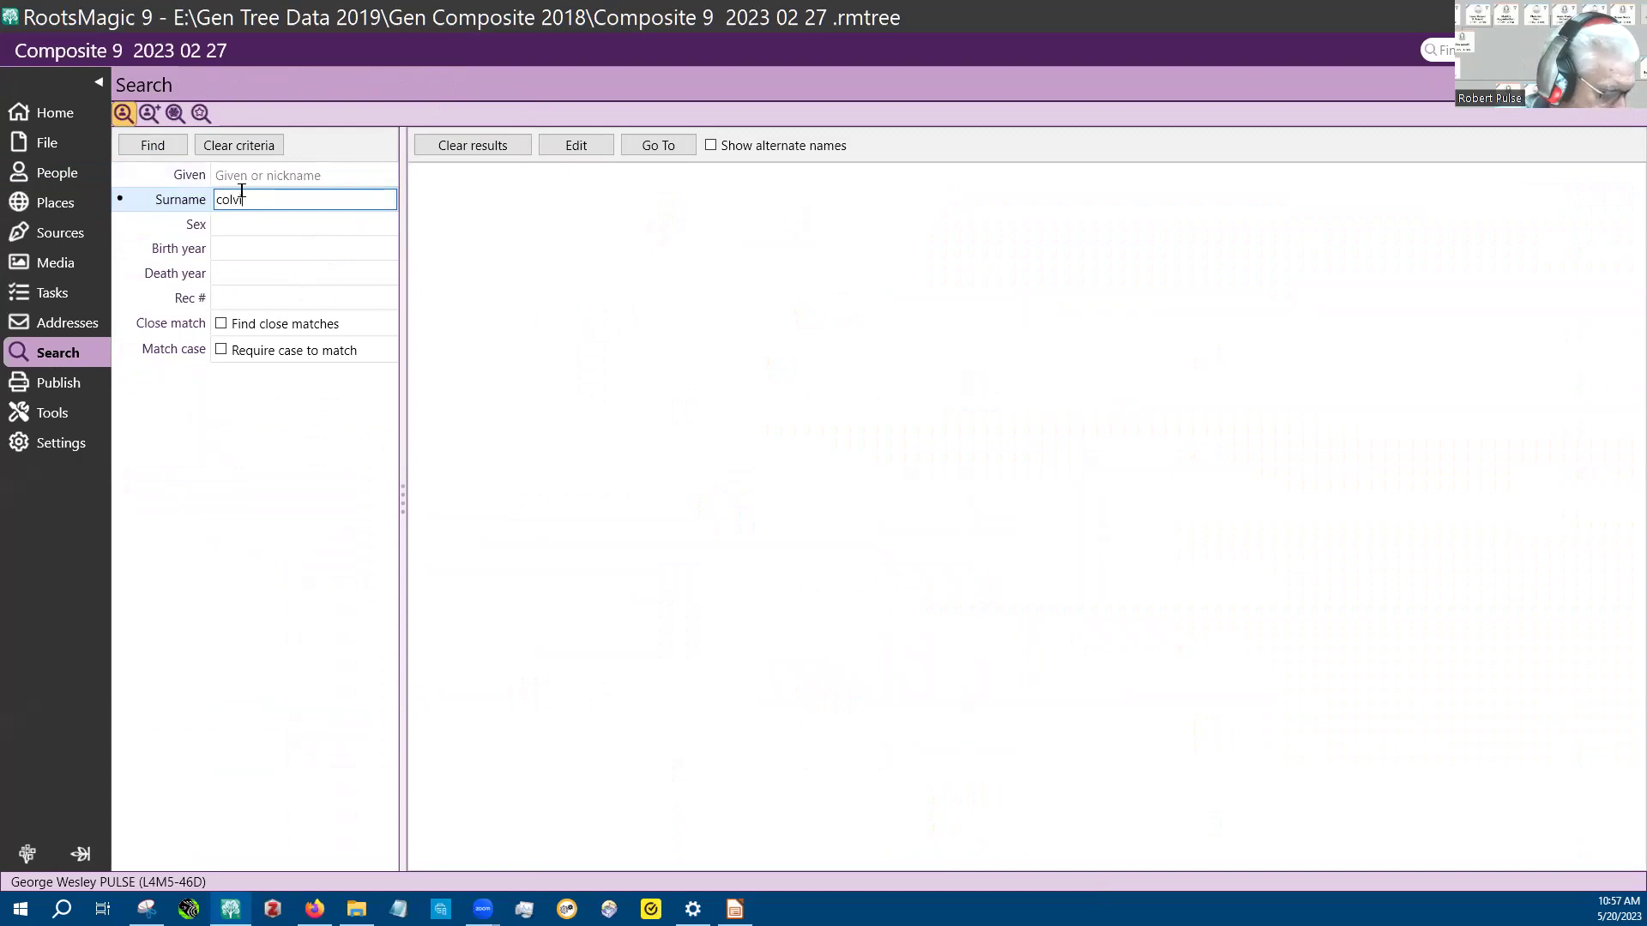
pyautogui.write('in')
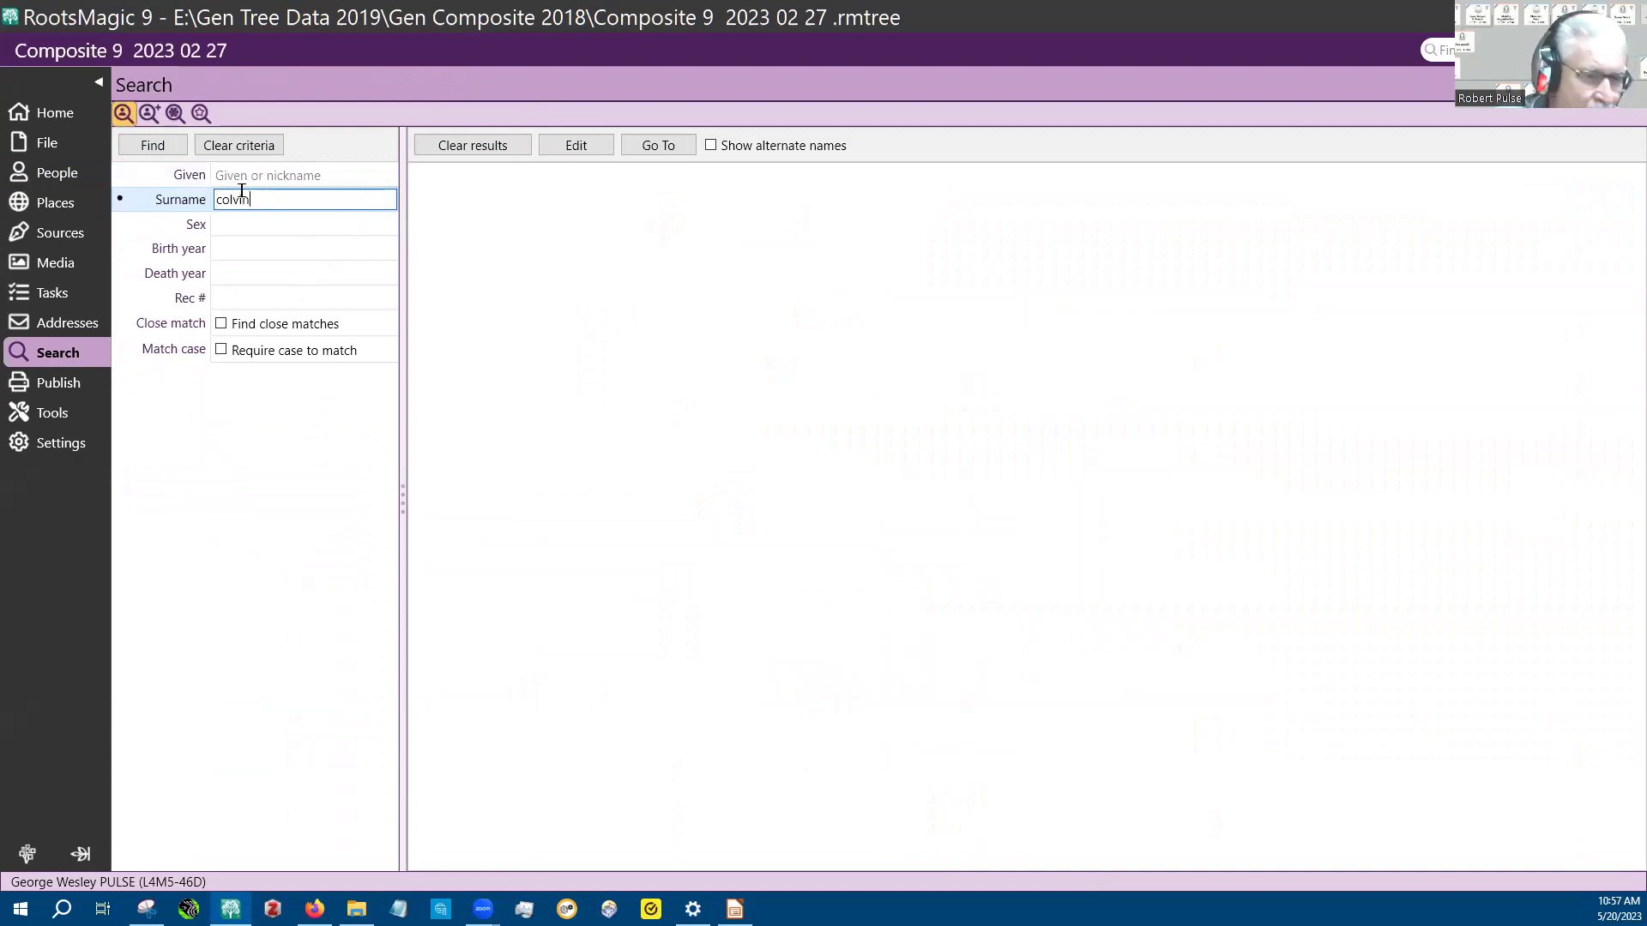
pyautogui.click(139, 148)
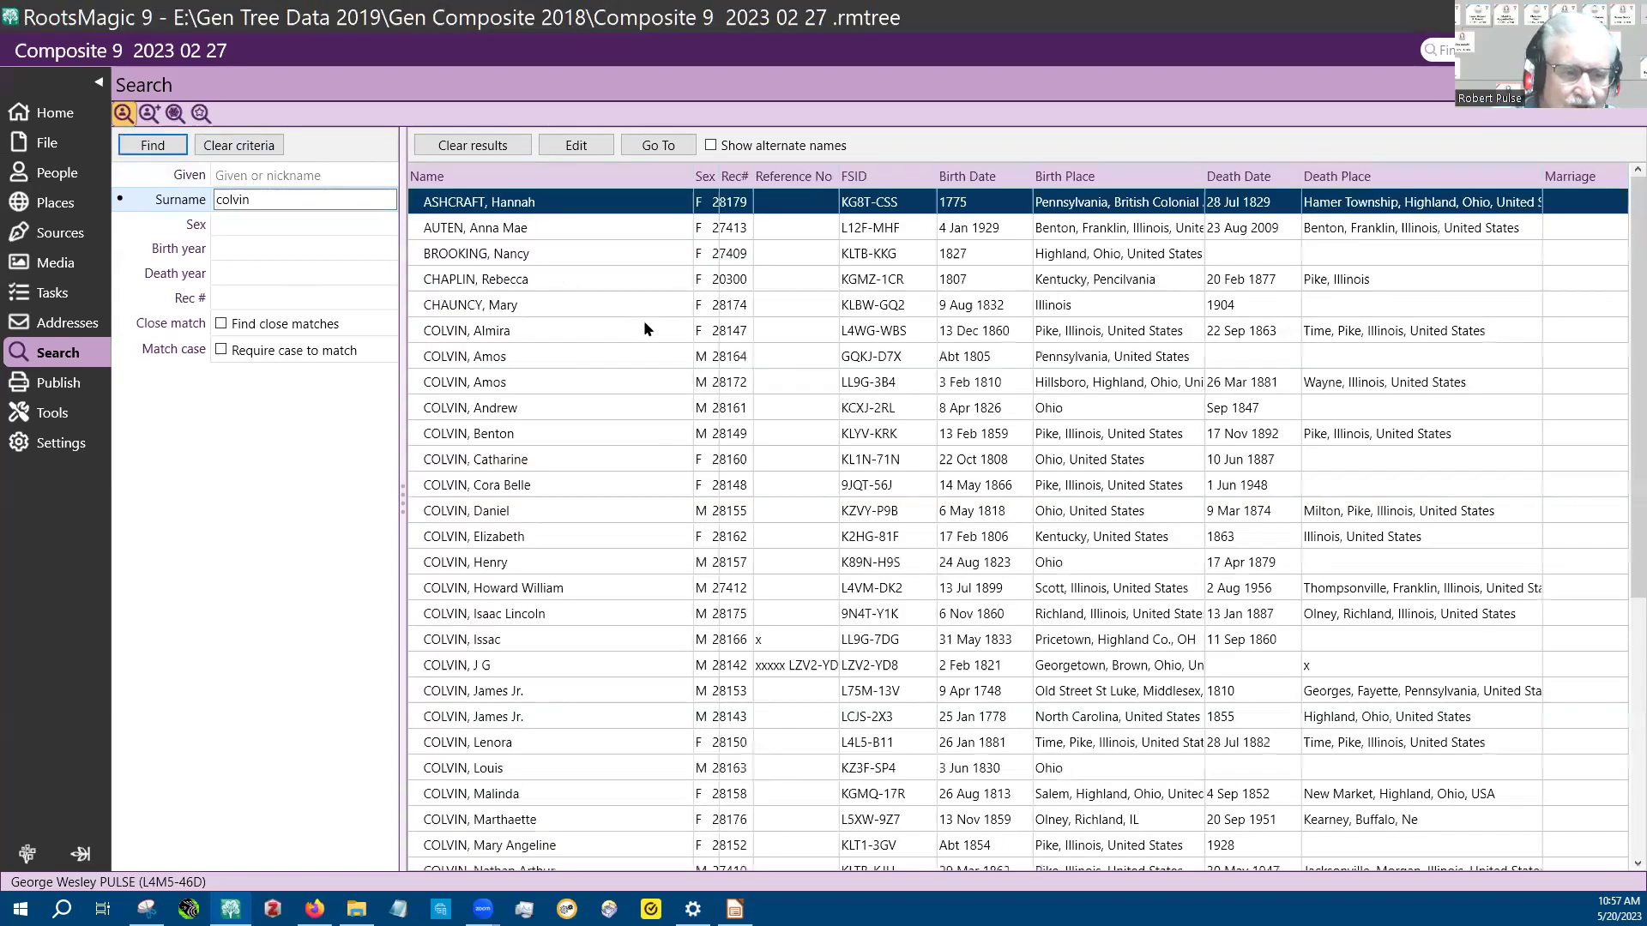
pyautogui.click(261, 203)
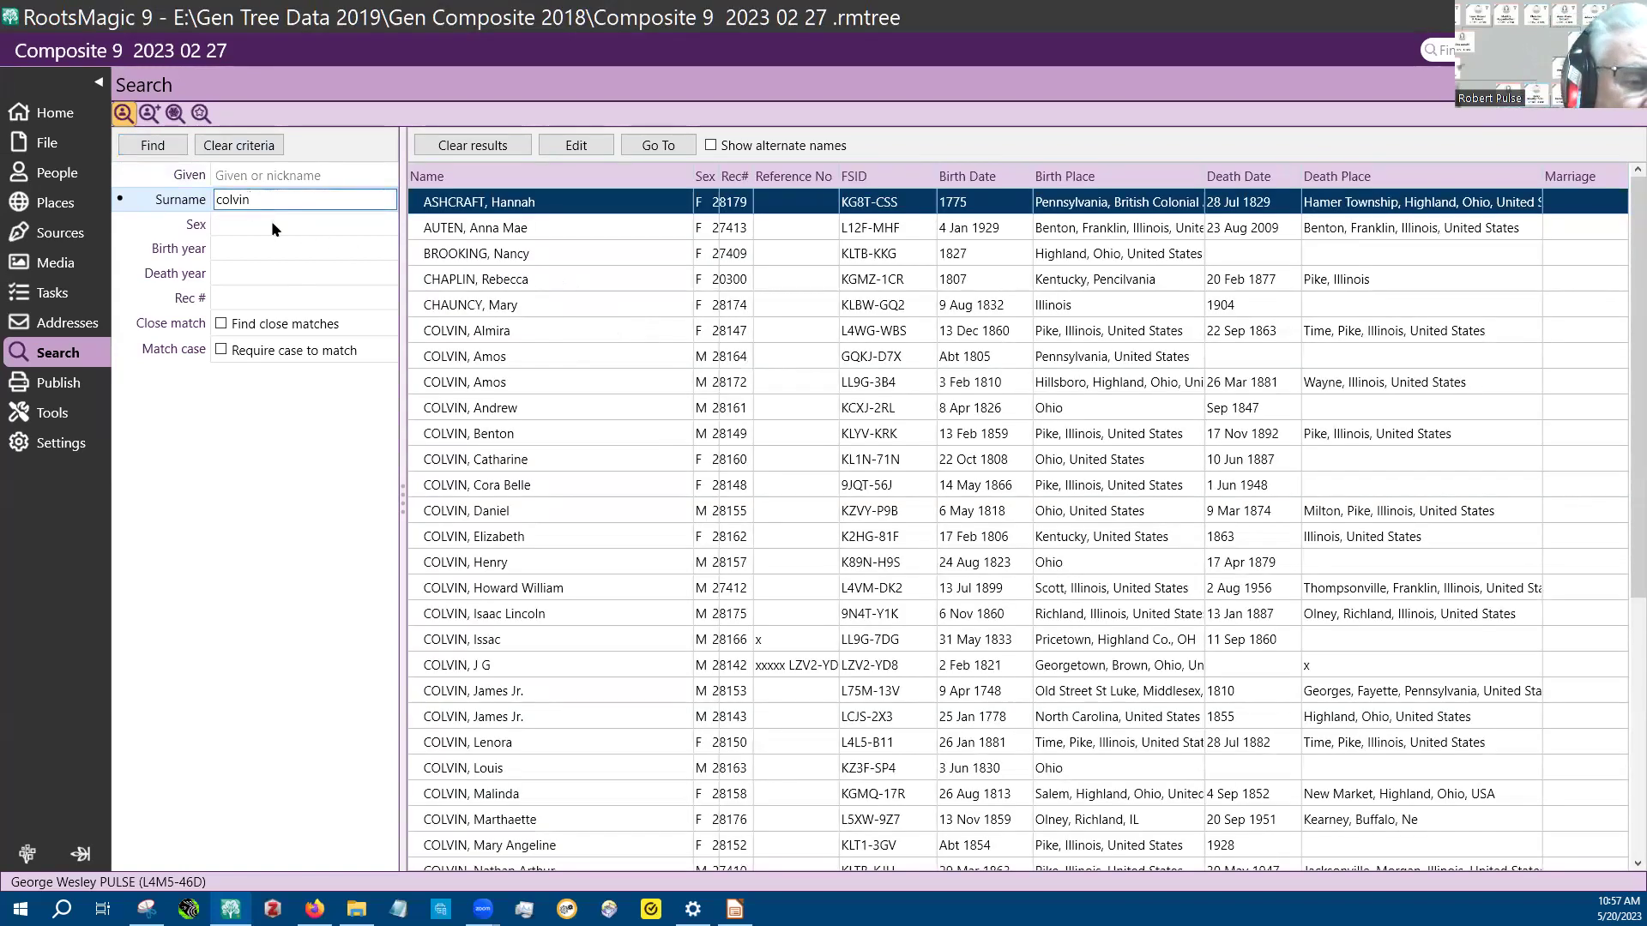
pyautogui.click(549, 663)
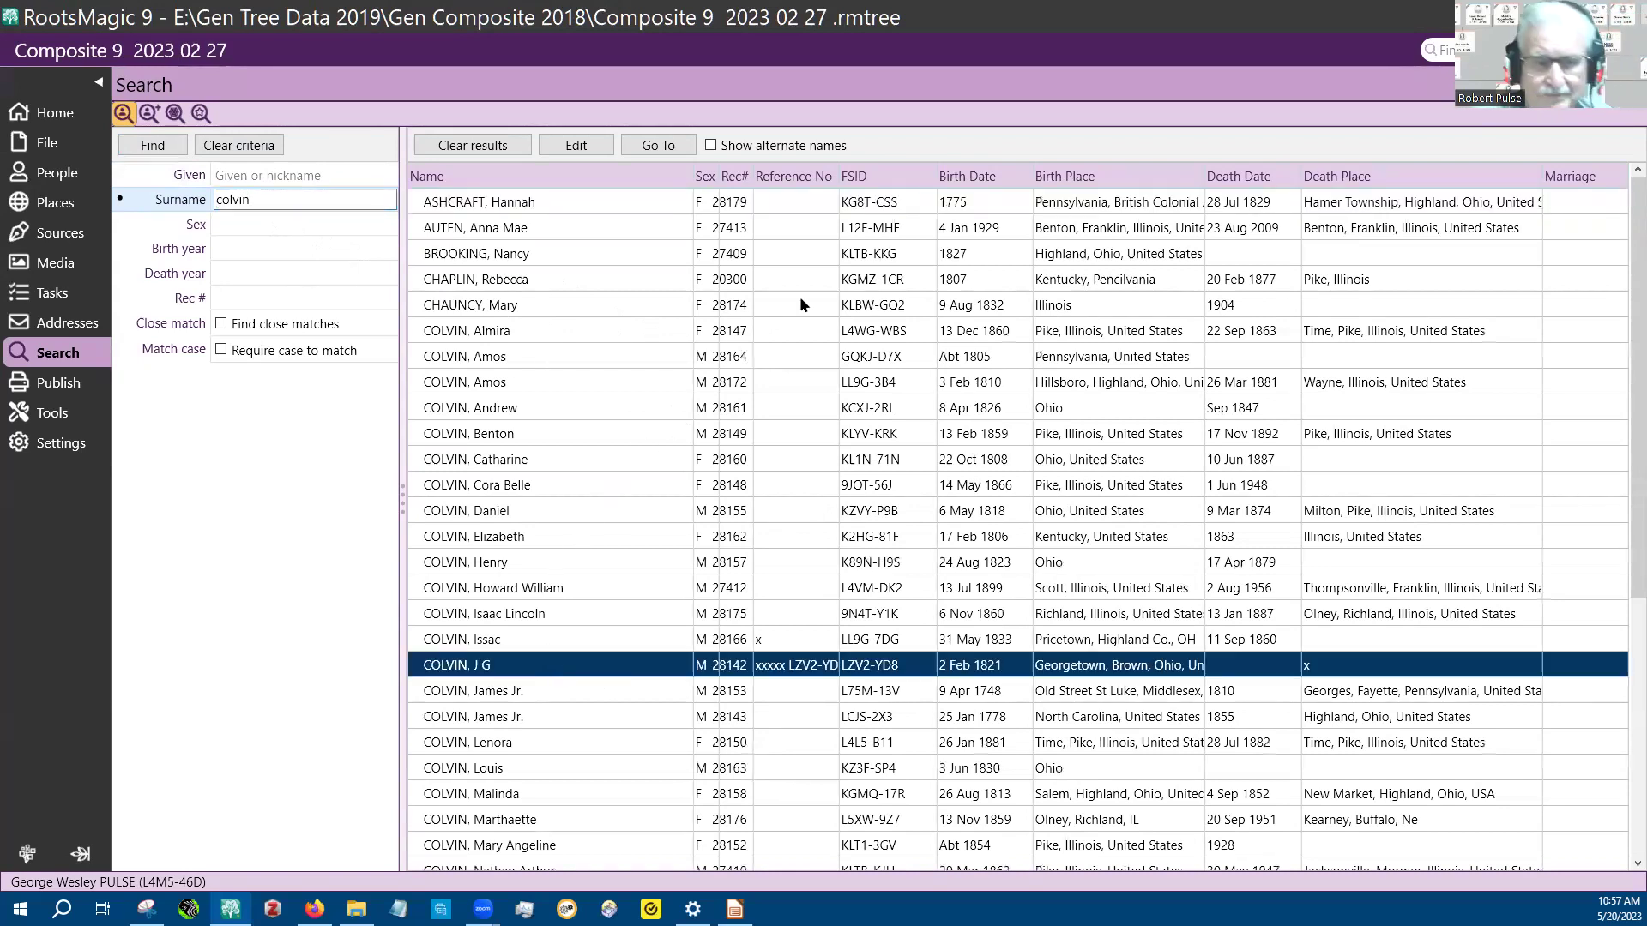
pyautogui.click(660, 146)
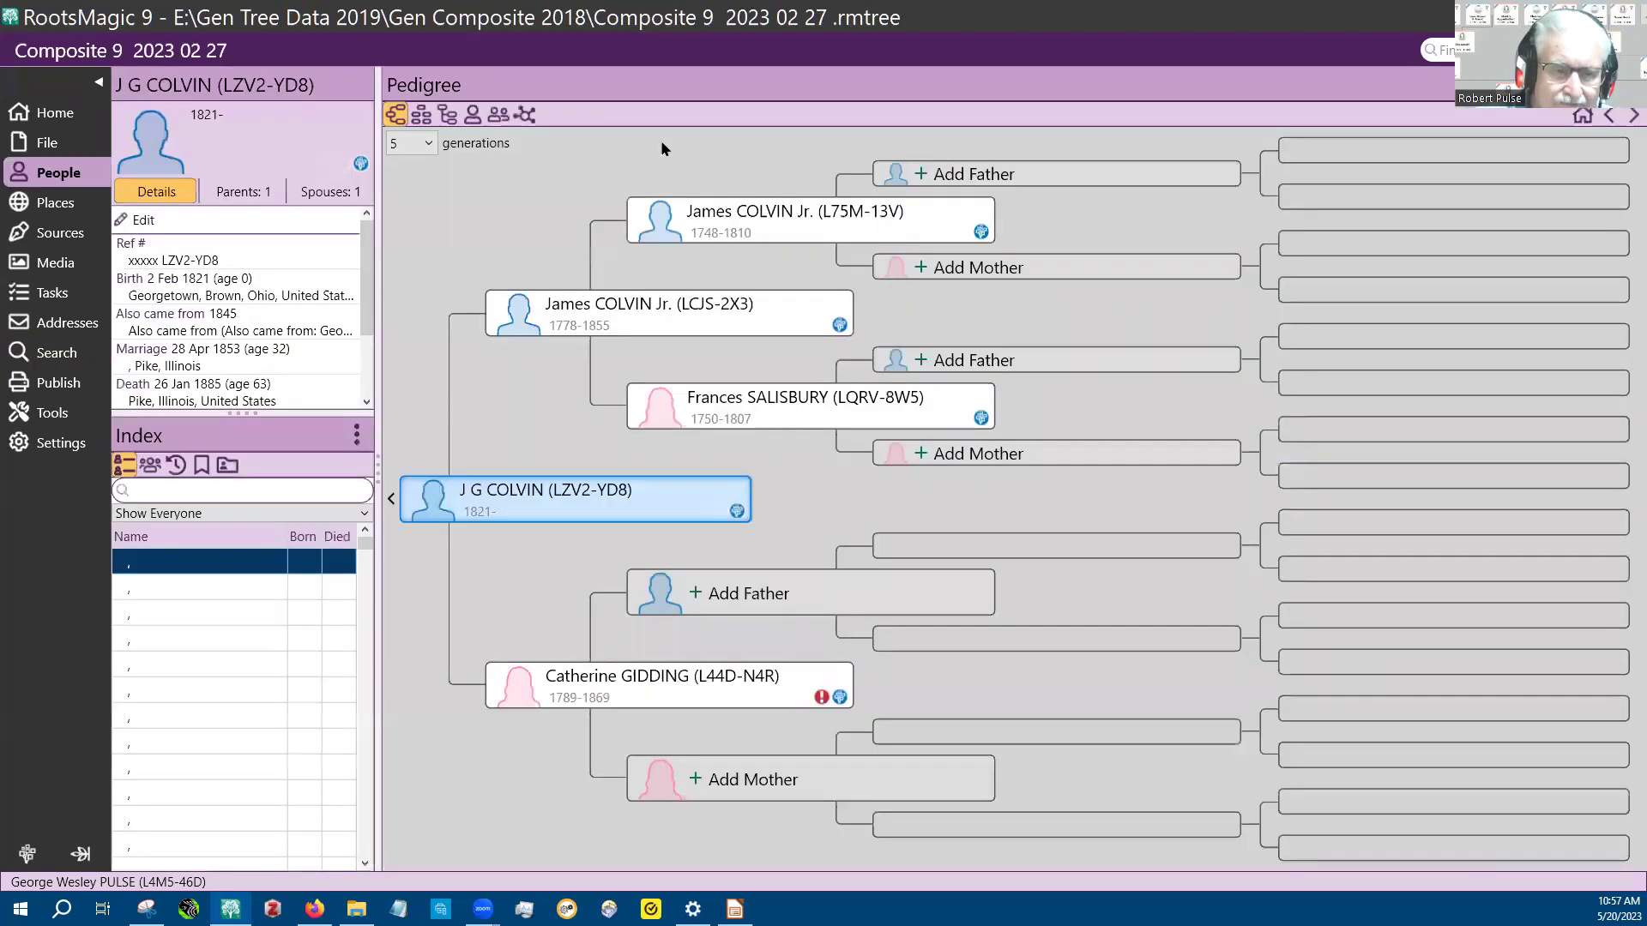
pyautogui.doubleClick(539, 491)
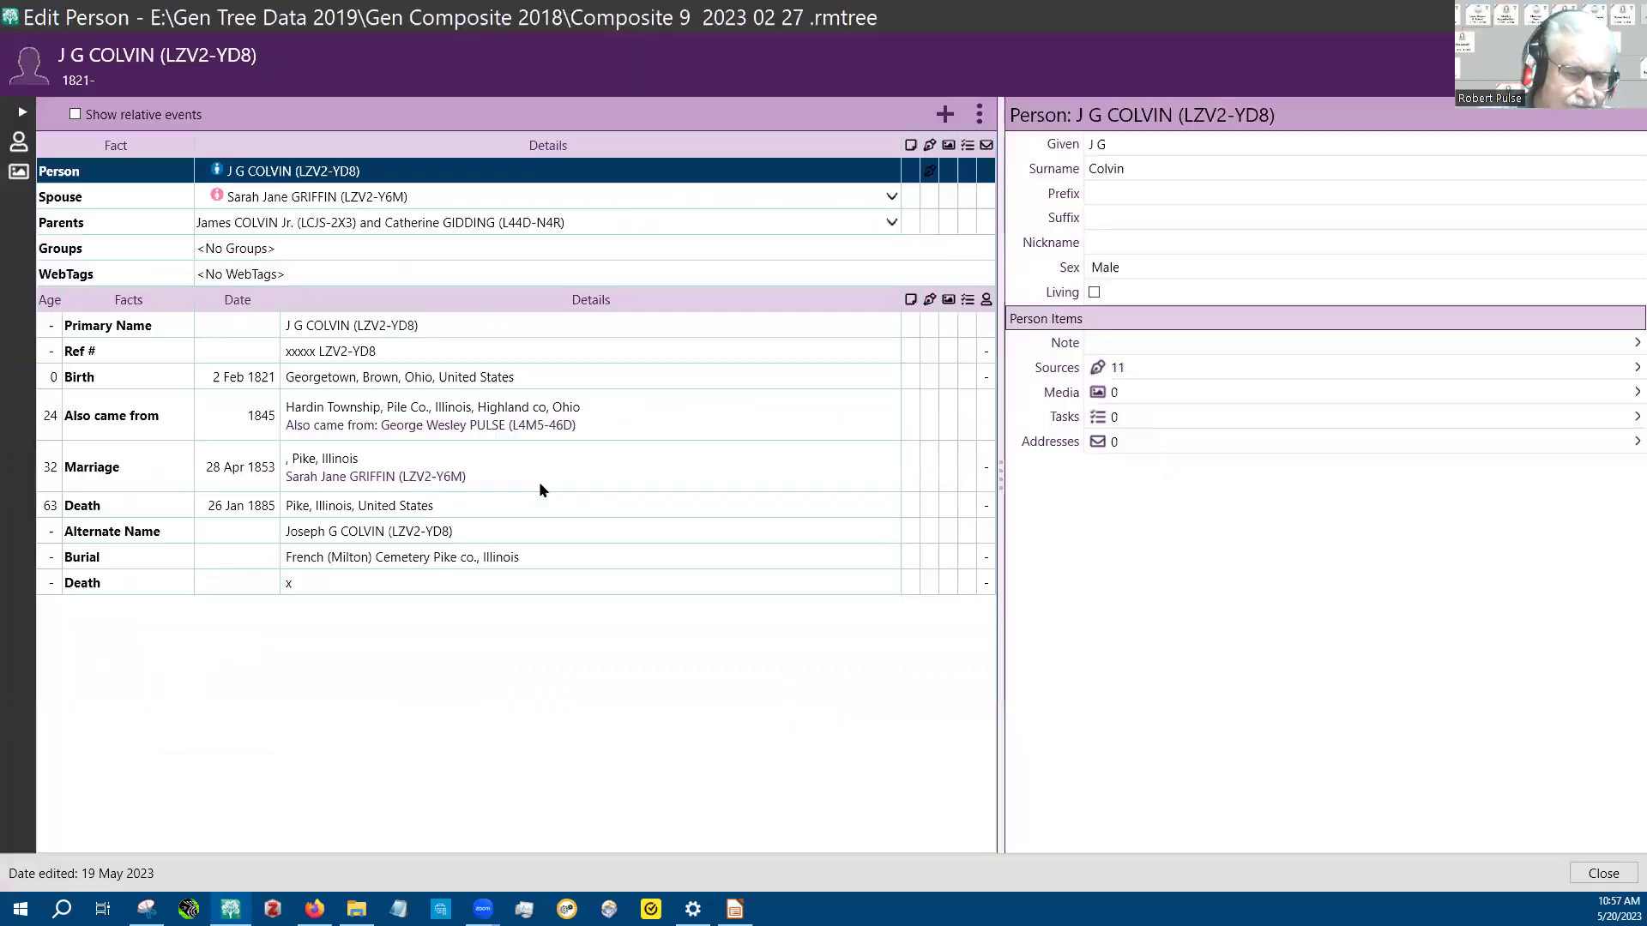
# View J G Colvin's 1845 Also came from association sentence, close his record, and switch to Windows Photos.
pyautogui.click(114, 426)
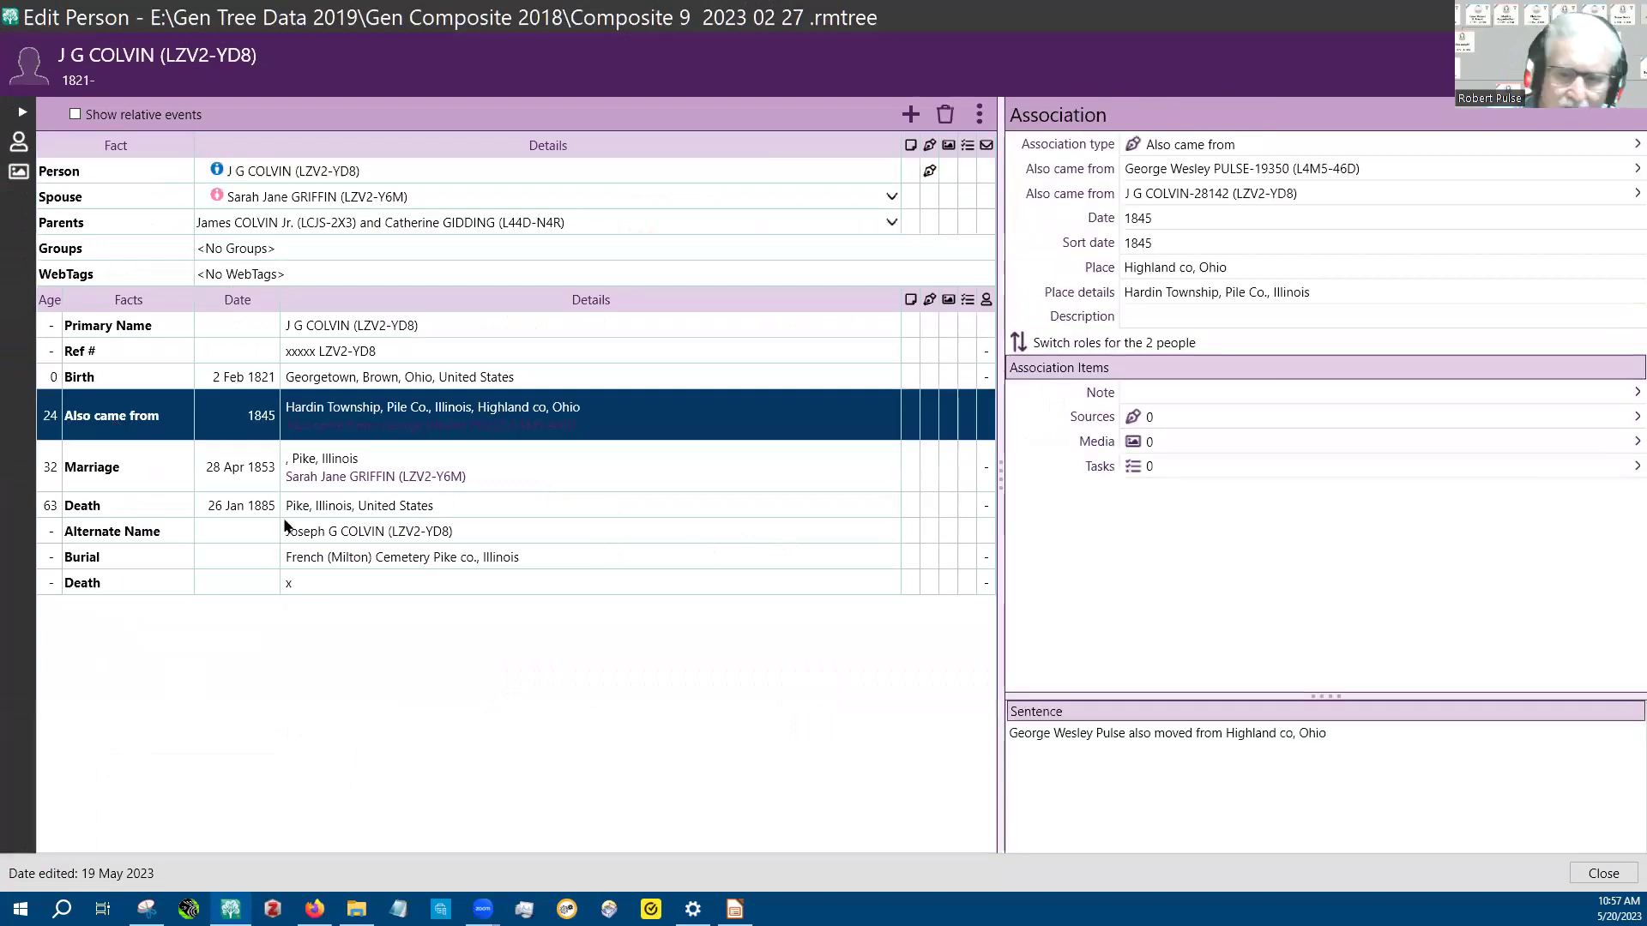
pyautogui.click(1603, 873)
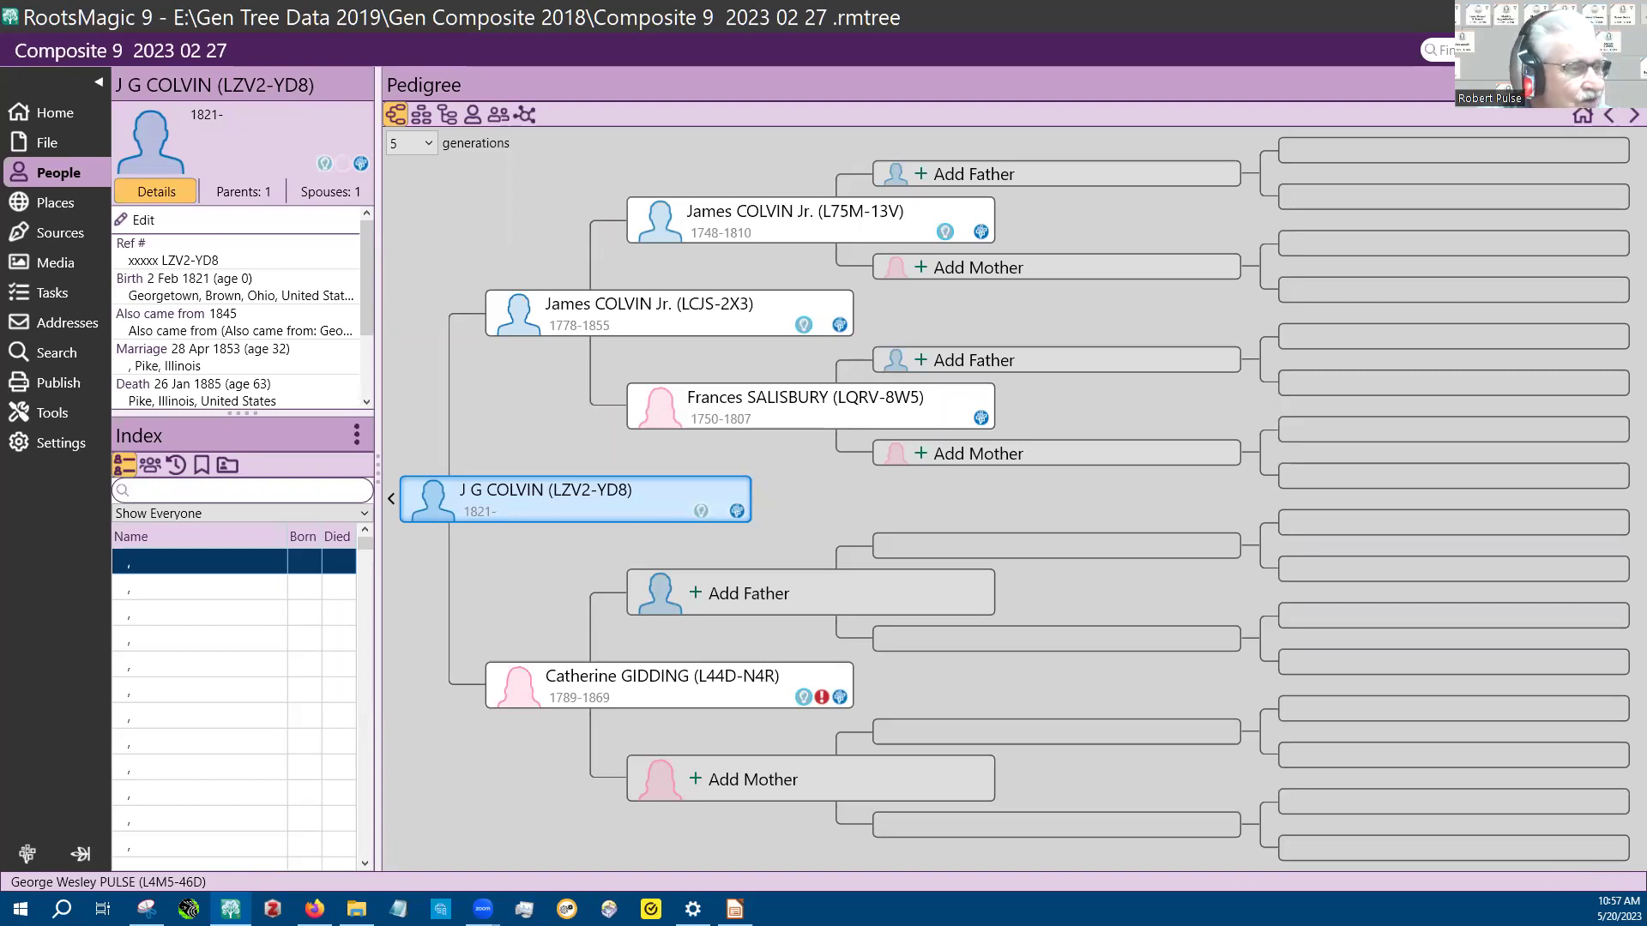
pyautogui.hotkey('alt', 'Tab')
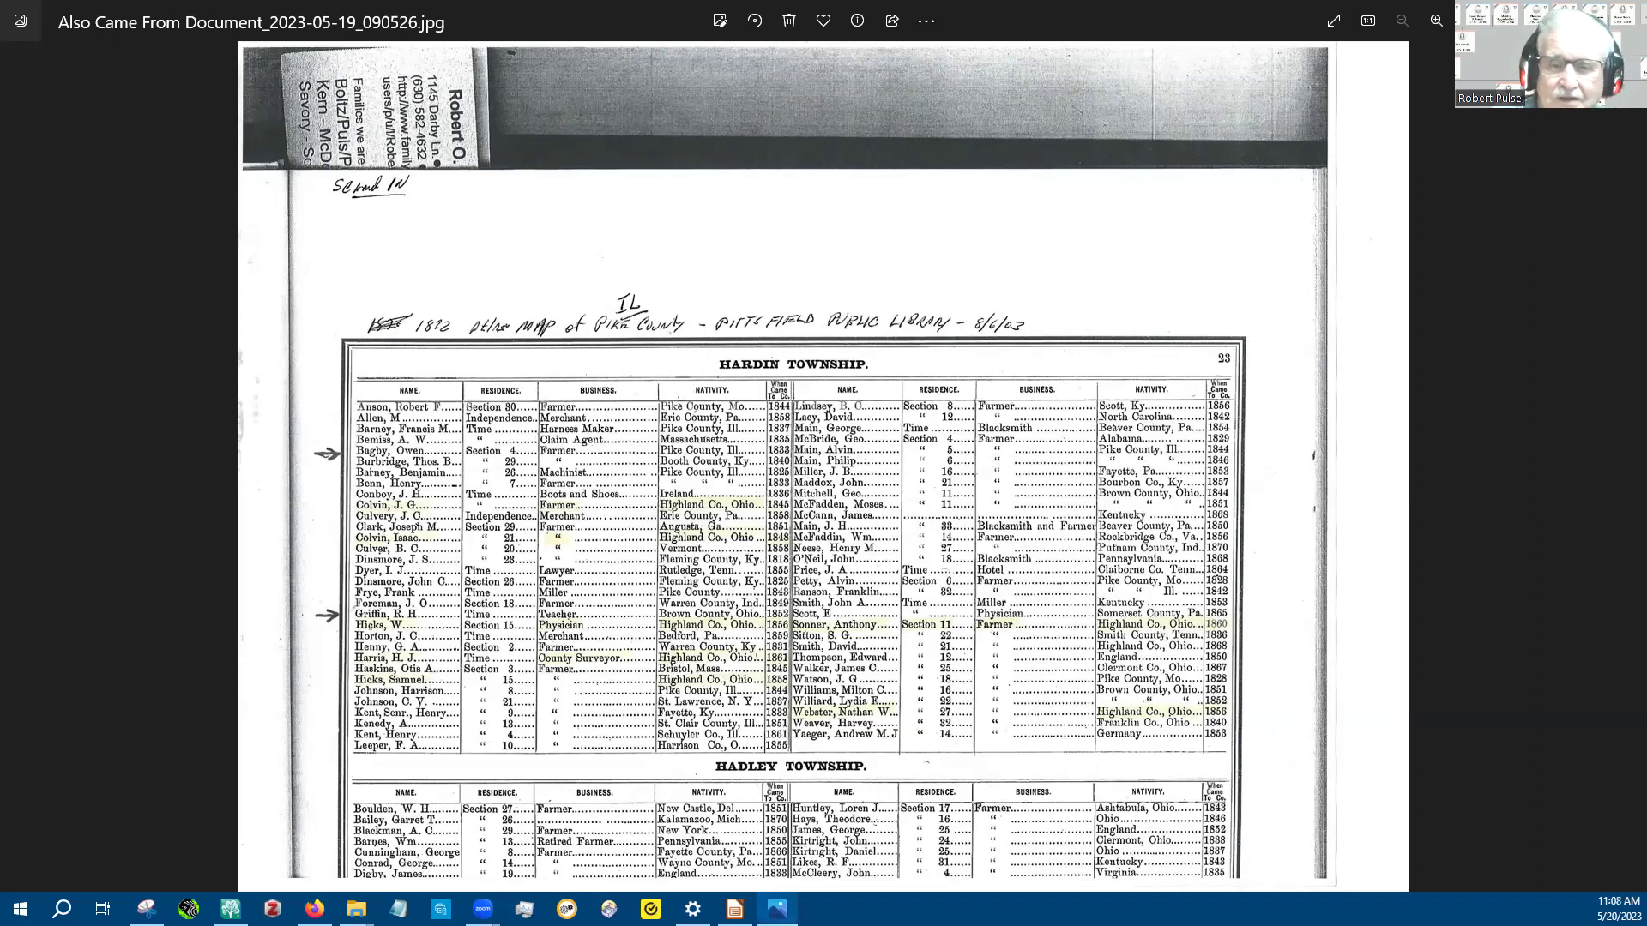
# Return from the Hardin Township atlas scan to the RootsMagic pedigree chart.
pyautogui.hotkey('alt', 'Tab')
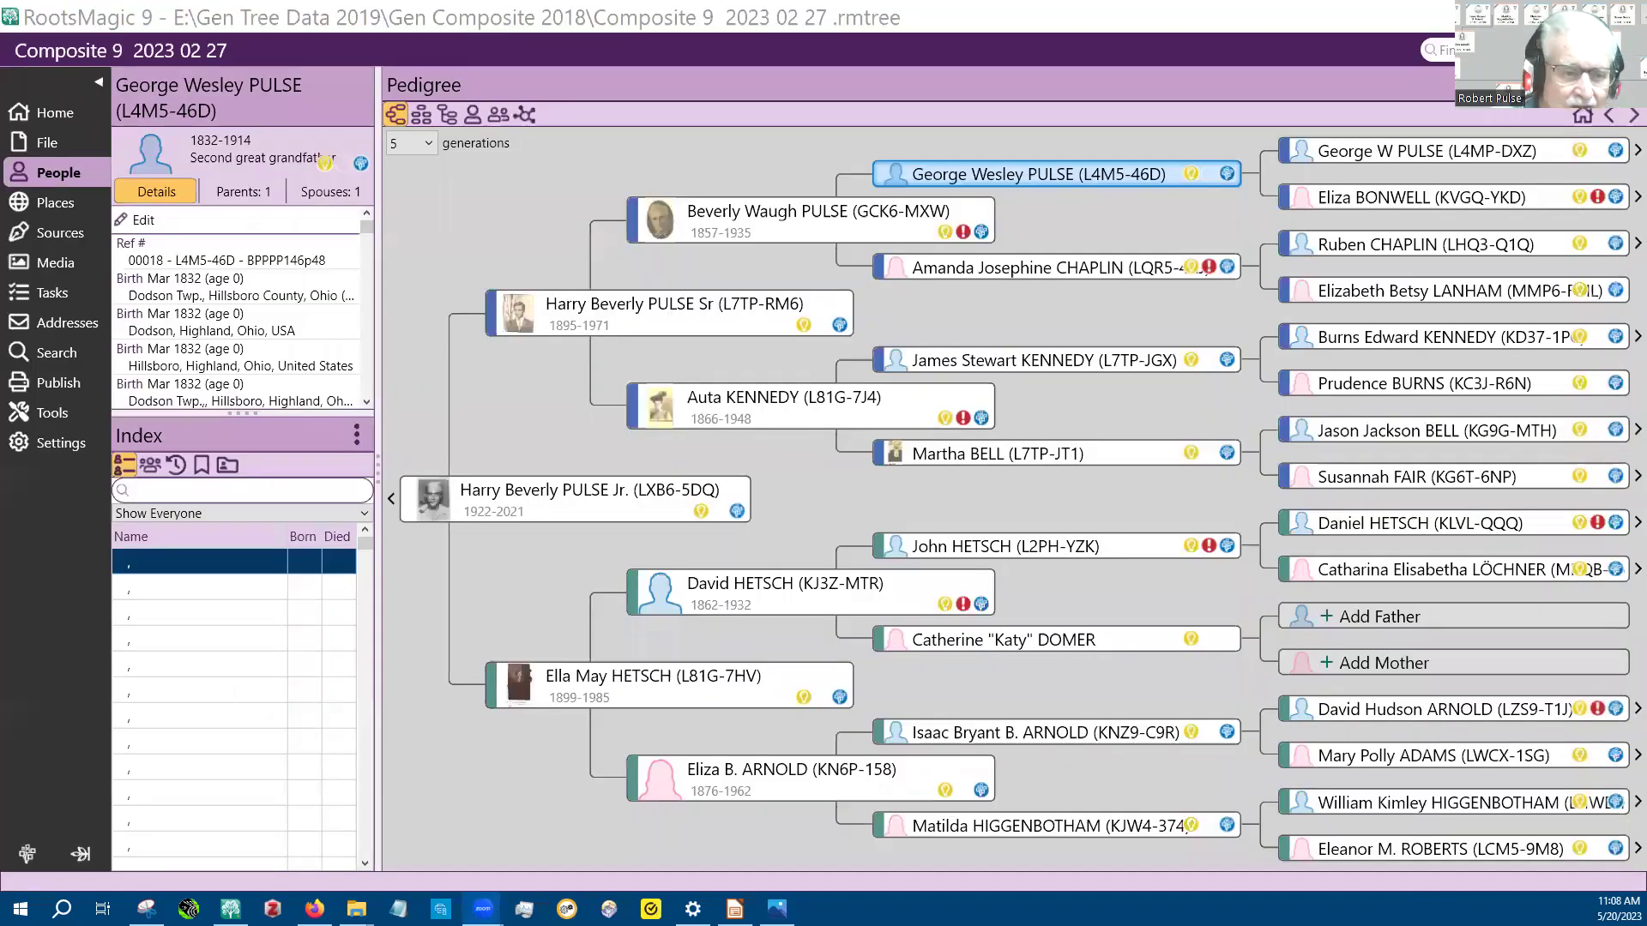
# Open George Wesley PULSE's record, review his four 1858 and 1860 Also came from neighbor associations, then close it.
pyautogui.click(992, 173)
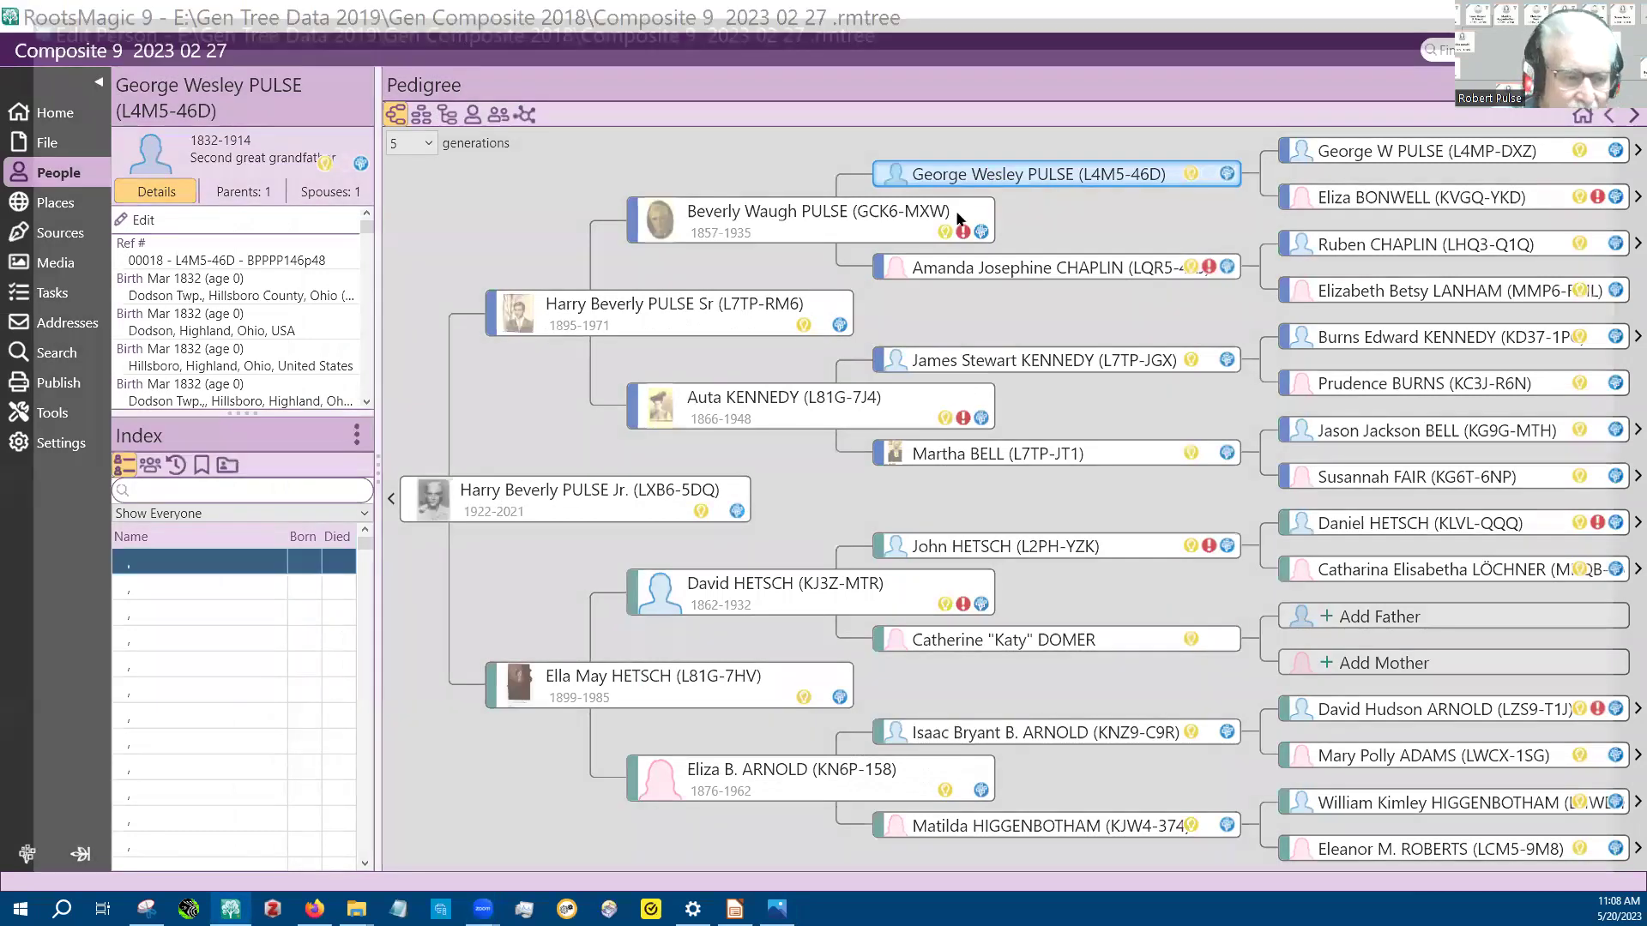
pyautogui.doubleClick(993, 173)
pyautogui.scroll(-10, 333, 663)
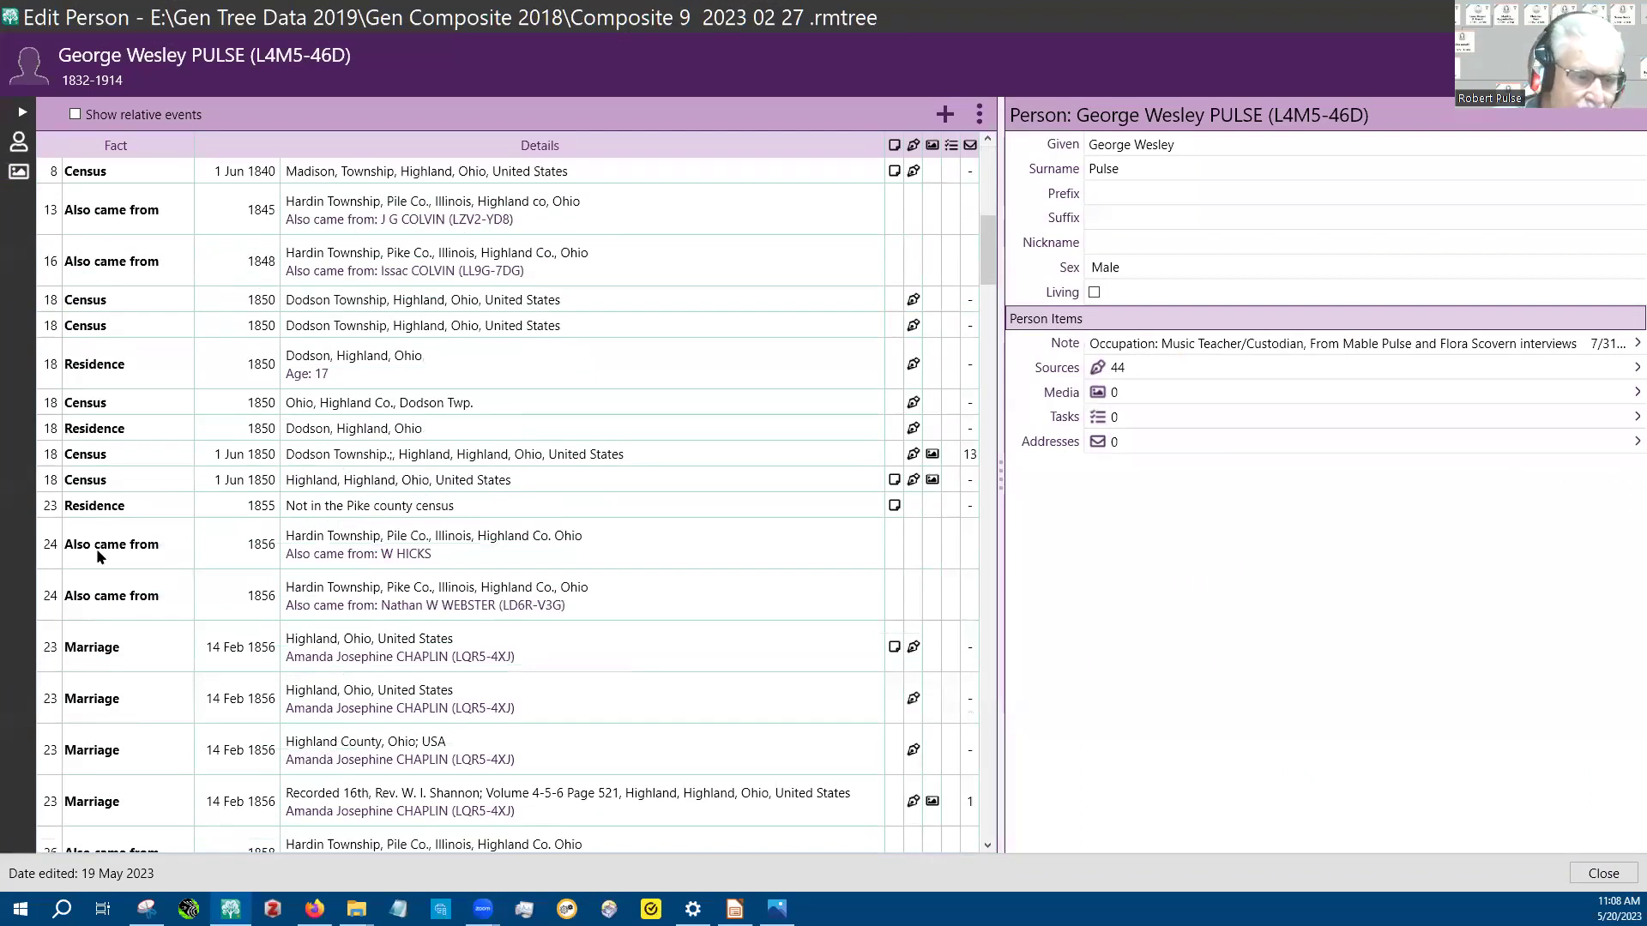
pyautogui.click(97, 554)
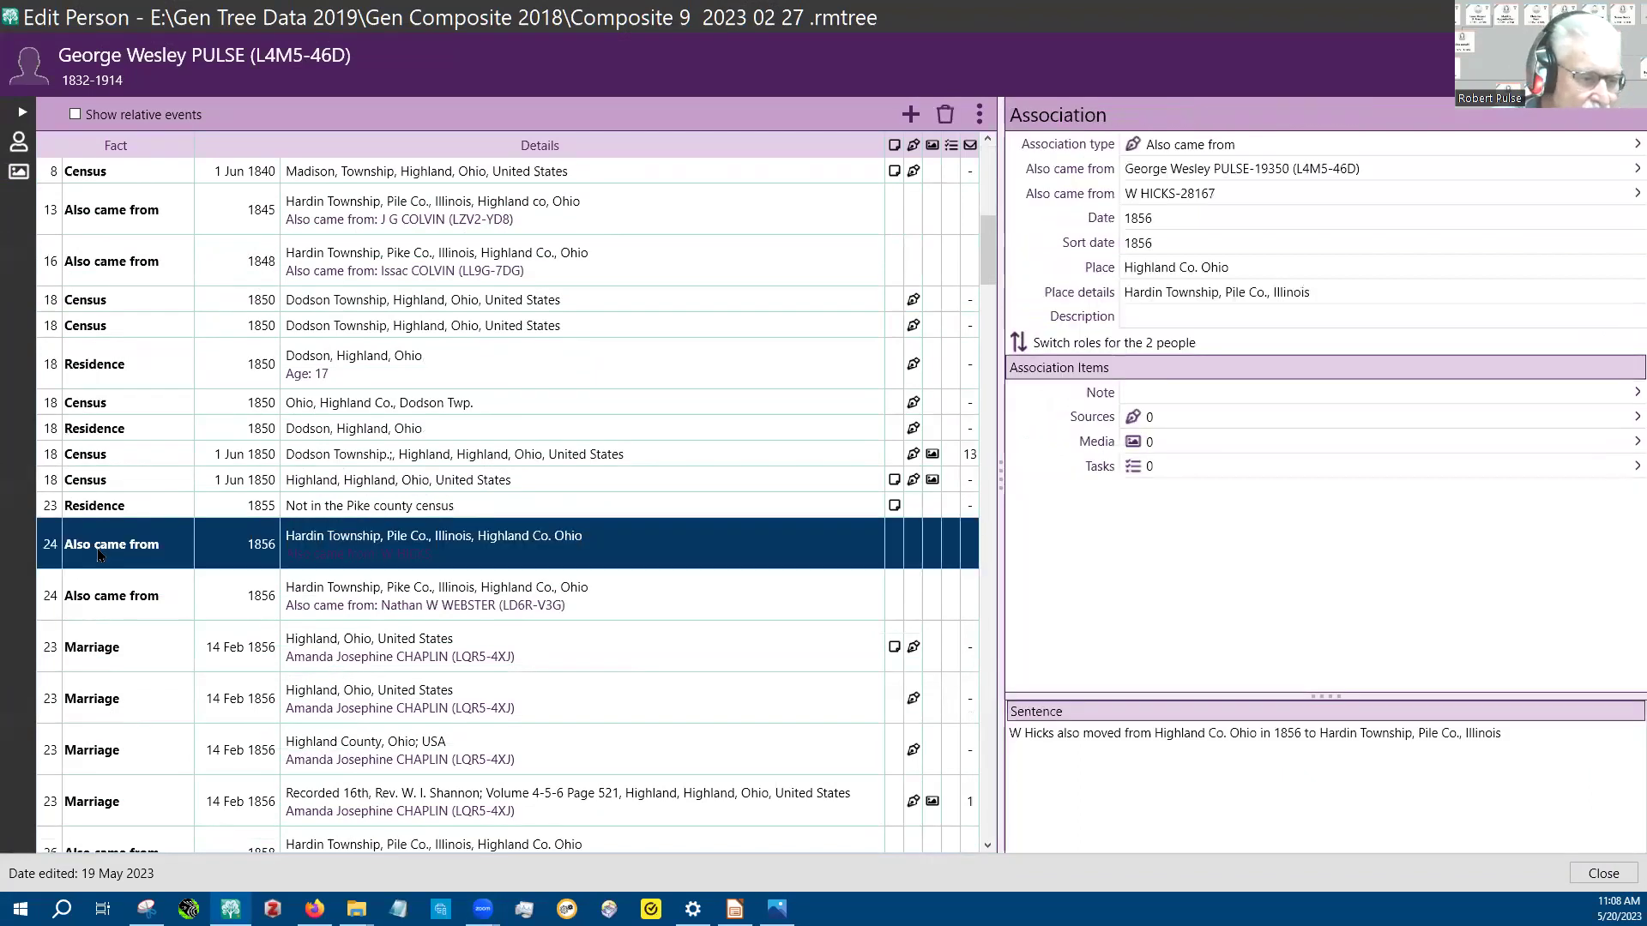
pyautogui.click(109, 598)
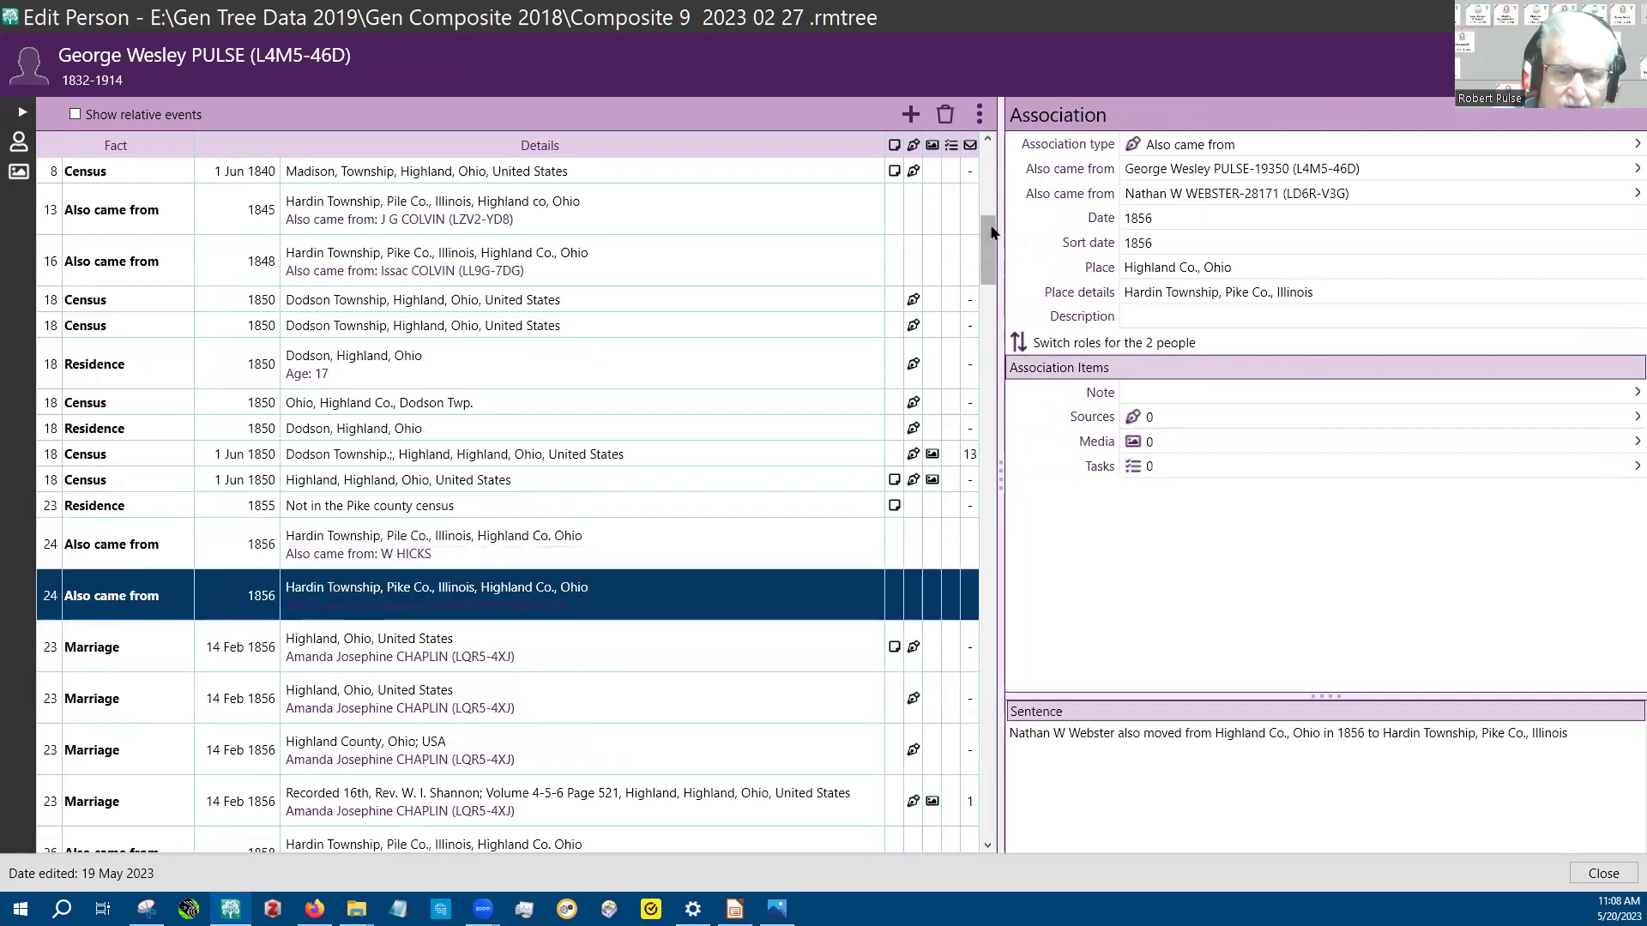
pyautogui.moveTo(991, 231); pyautogui.dragTo(990, 273)
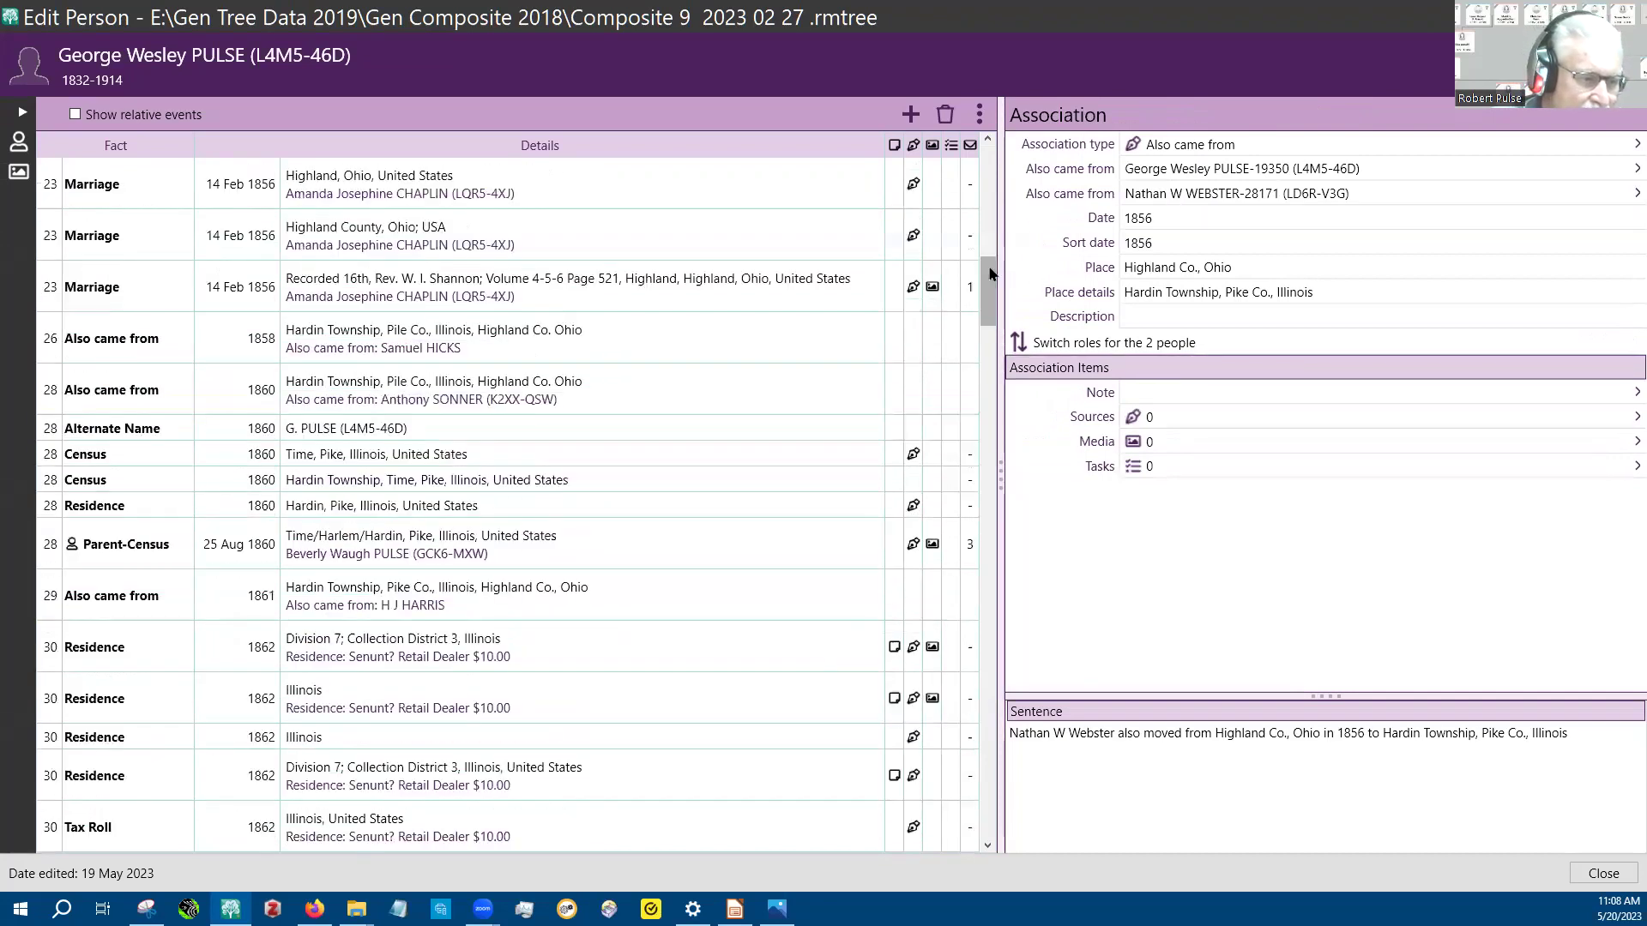
pyautogui.click(144, 343)
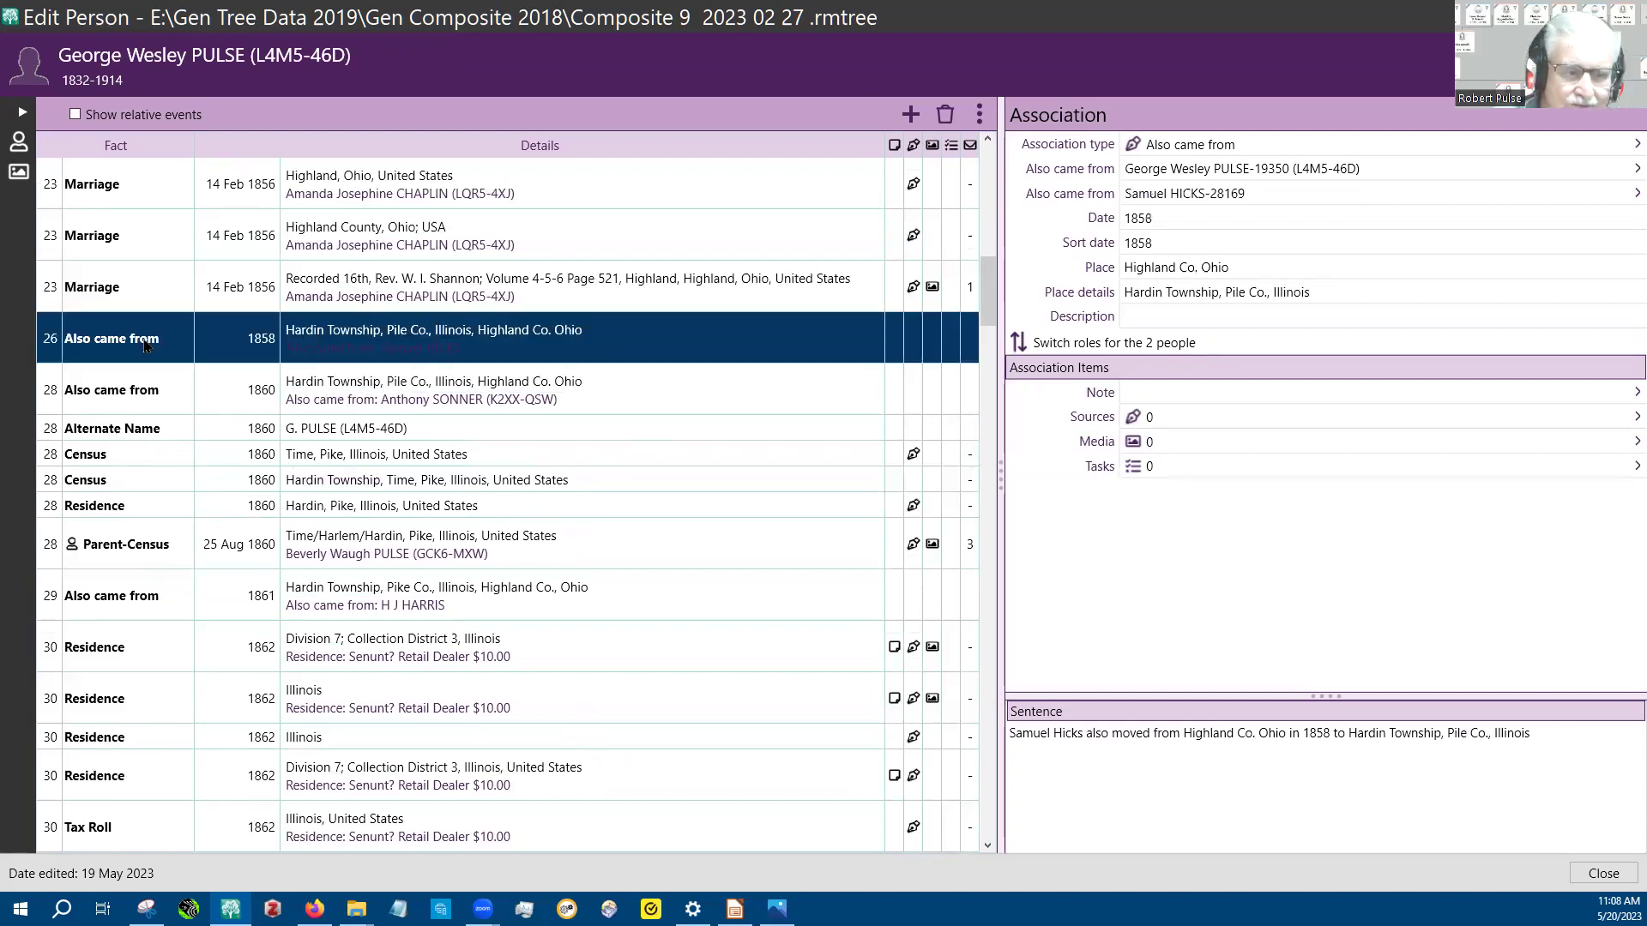
pyautogui.click(131, 395)
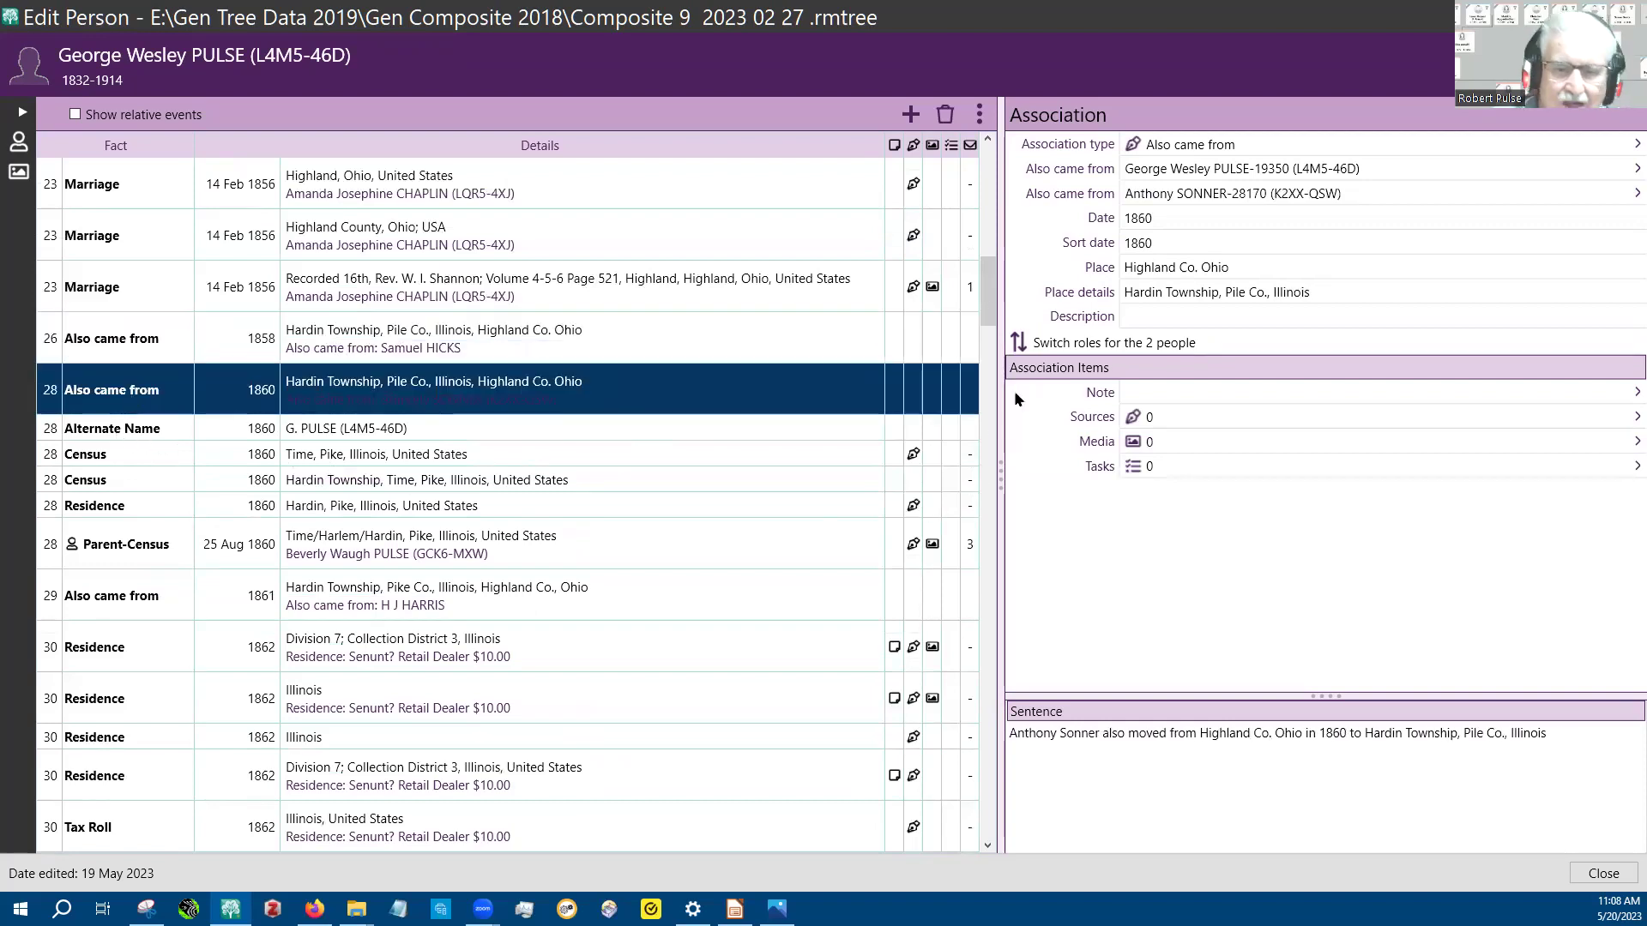
pyautogui.scroll(1, 991, 217)
pyautogui.click(992, 217)
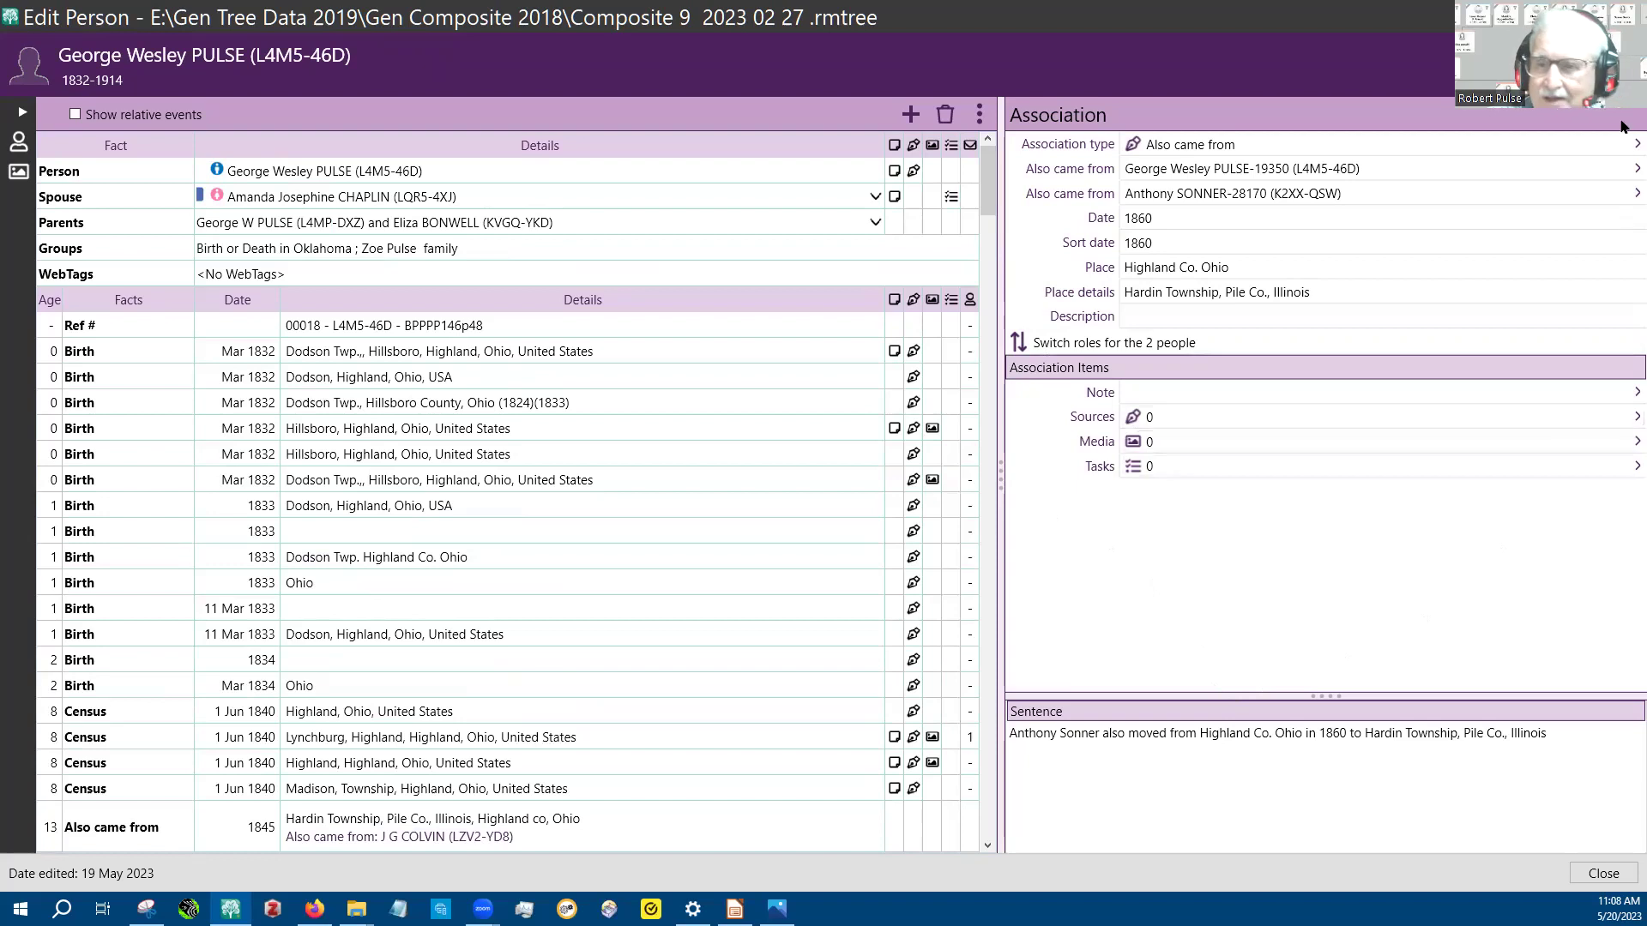
pyautogui.click(1628, 15)
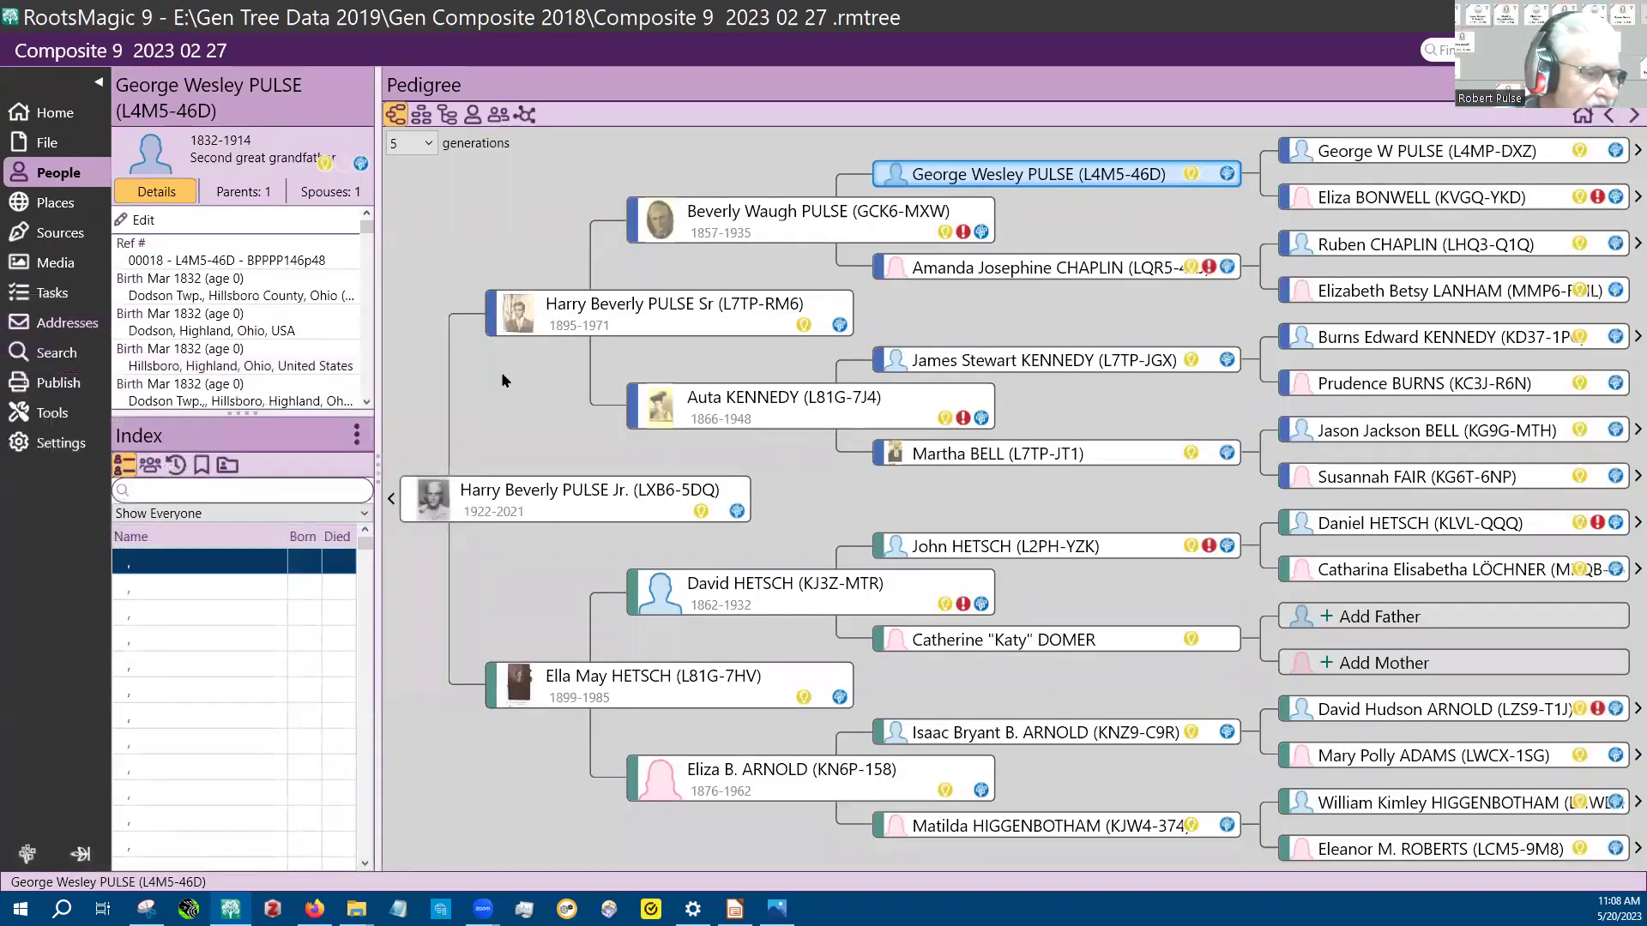
# Open the Association List (Individual) report from Publish and maximize its settings window.
pyautogui.click(41, 388)
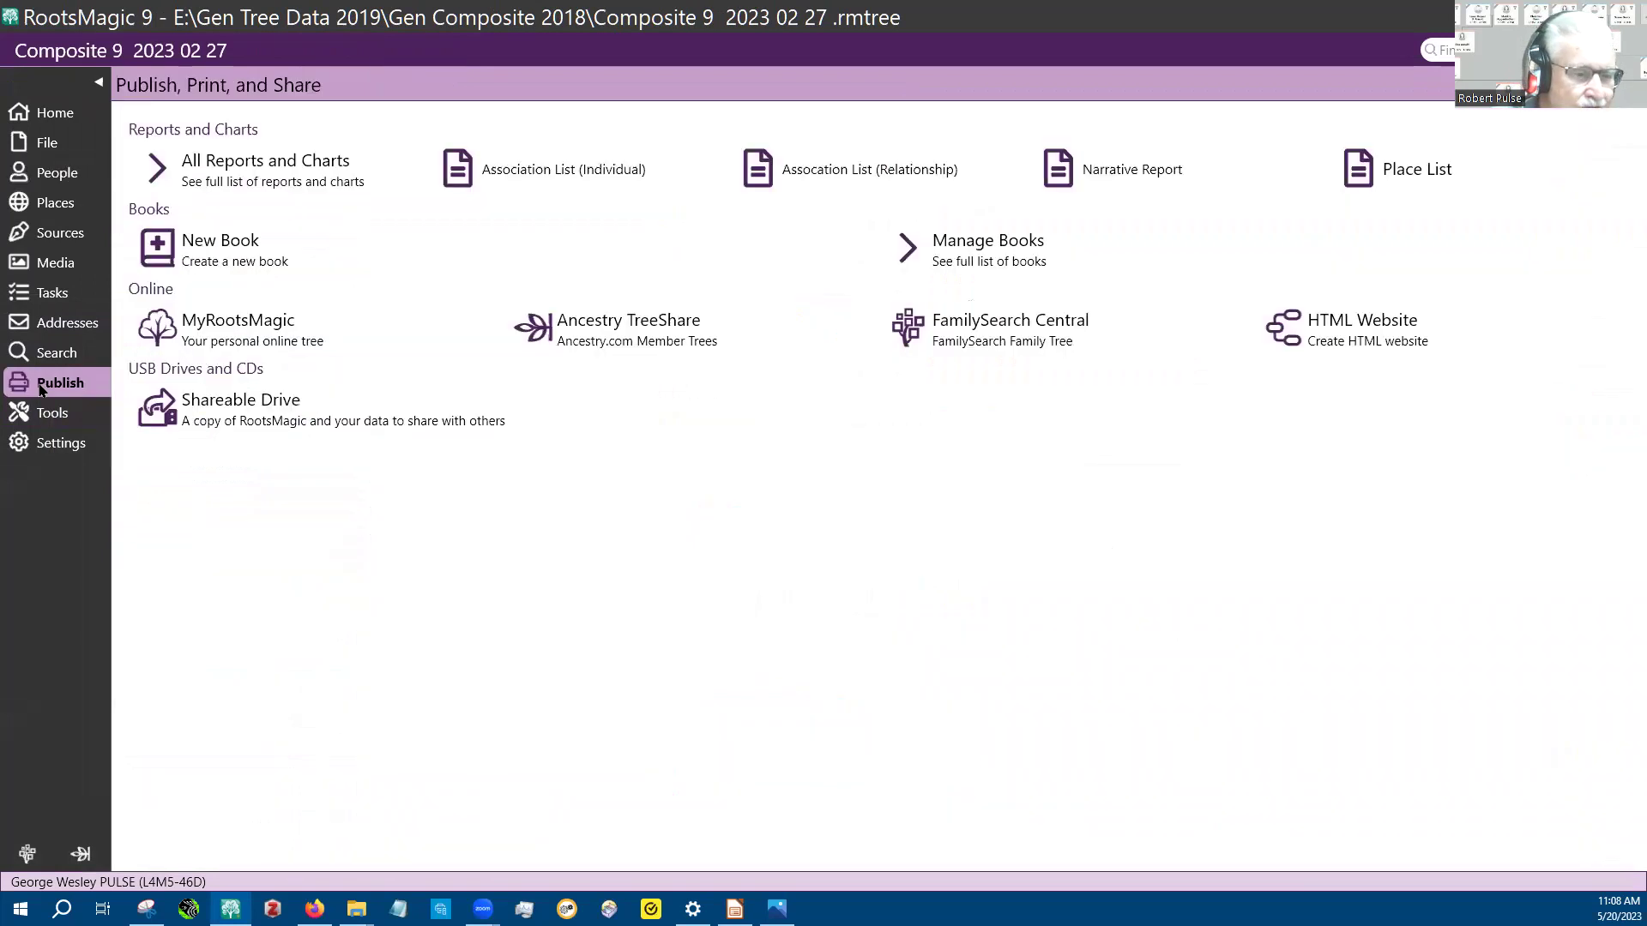
pyautogui.click(496, 172)
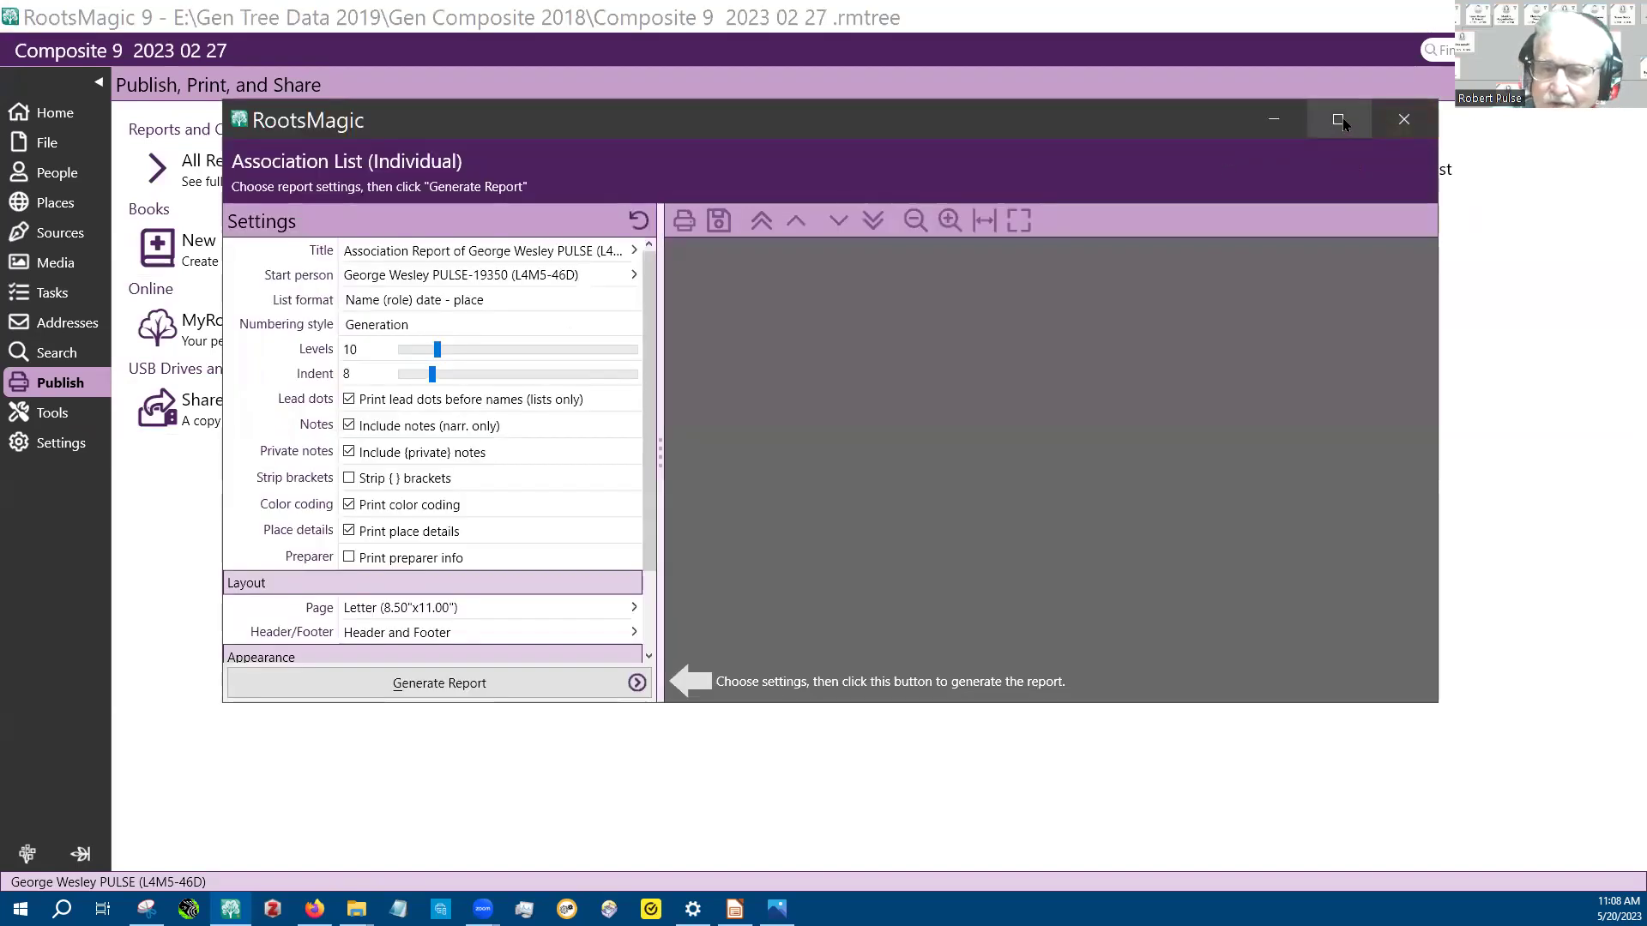
pyautogui.click(1345, 117)
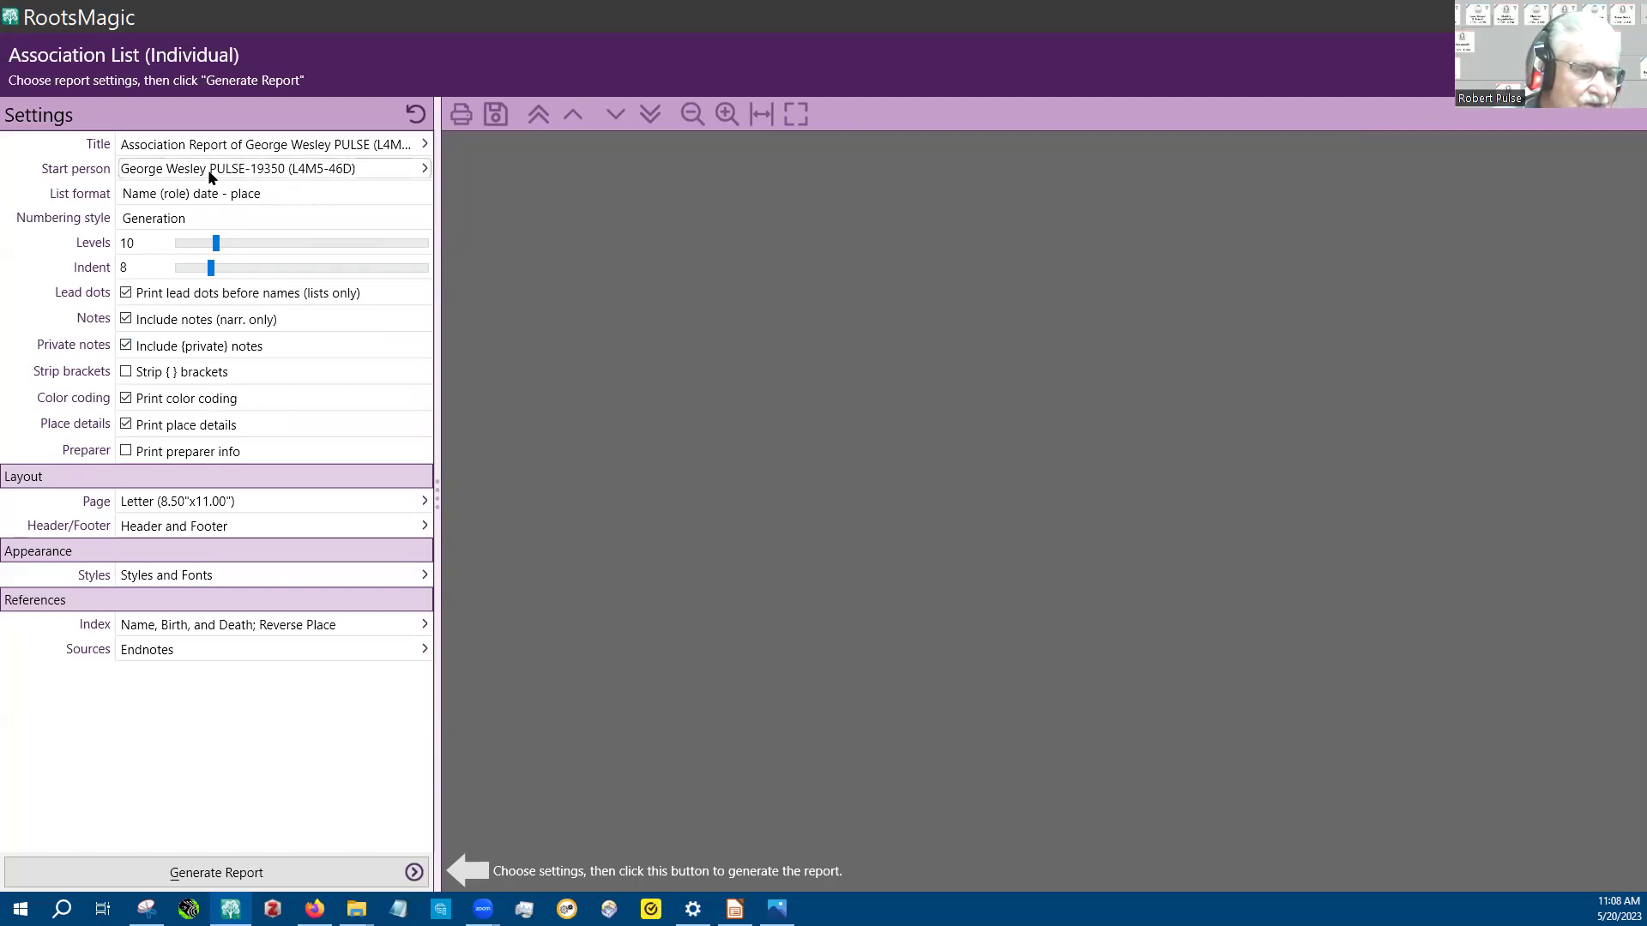
pyautogui.click(422, 171)
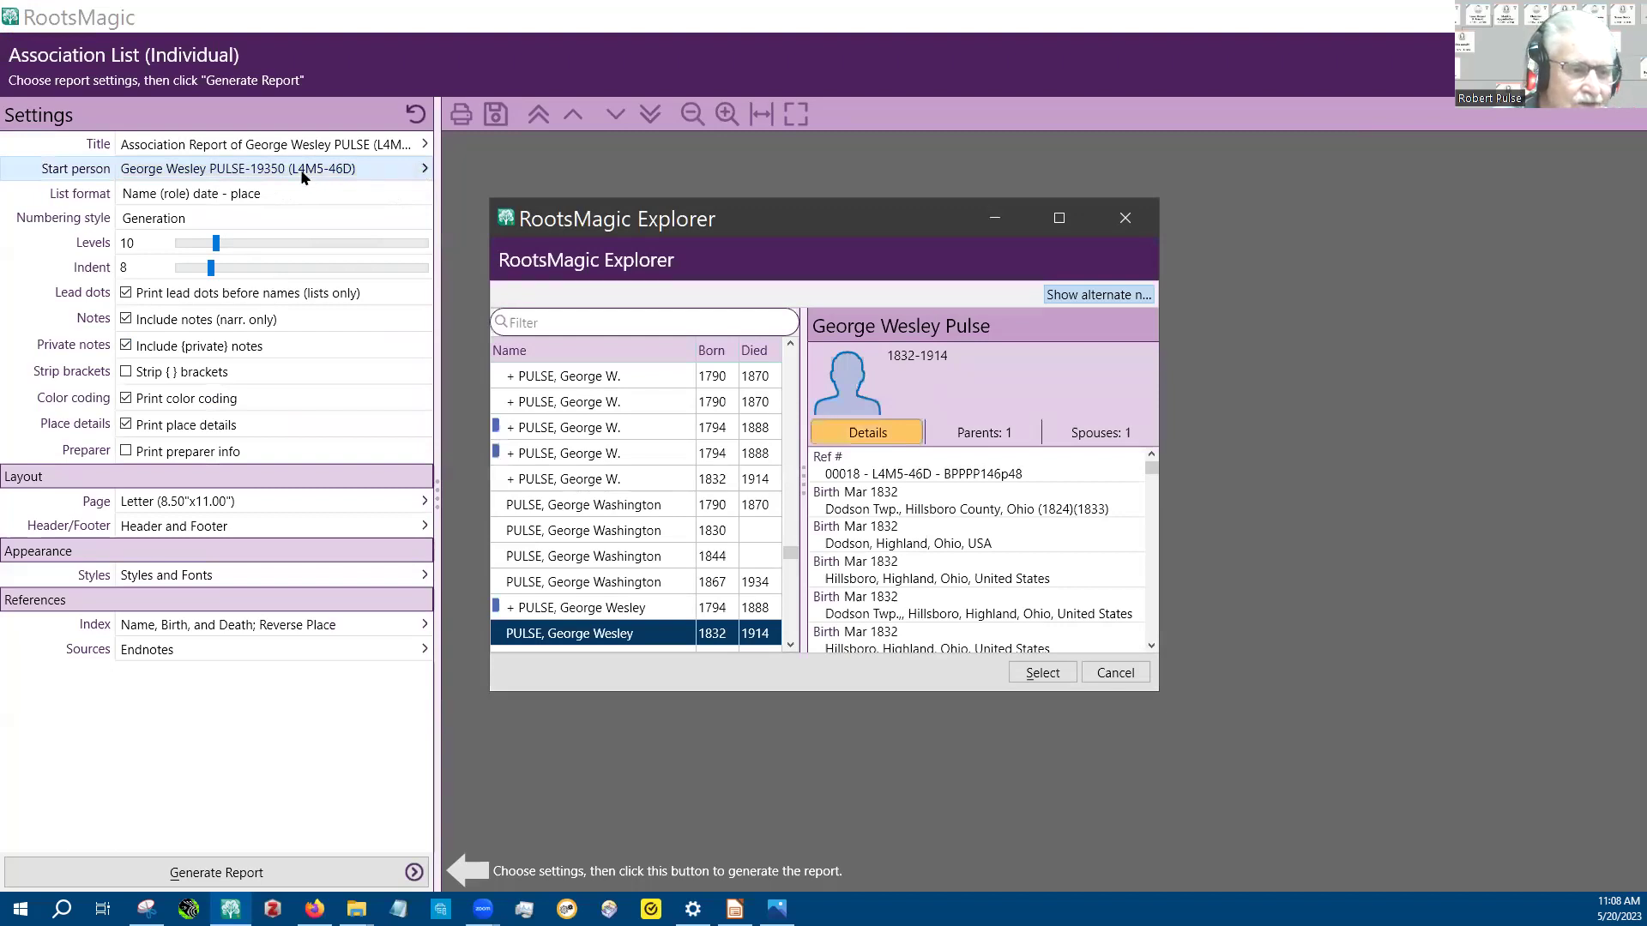
pyautogui.click(1129, 224)
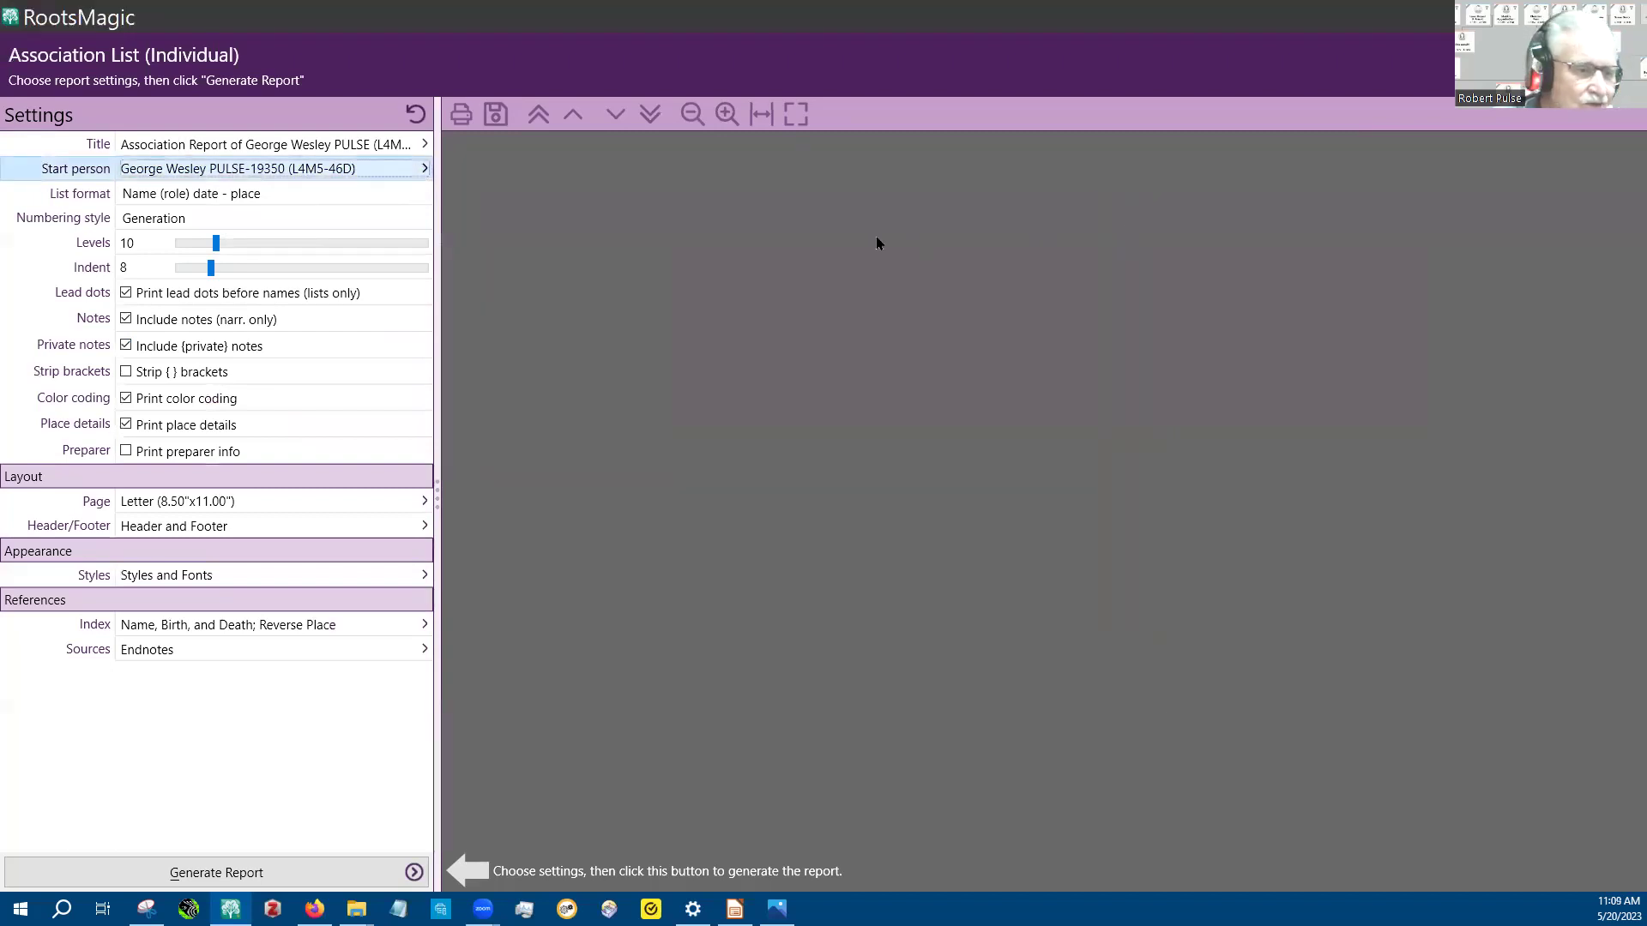
pyautogui.click(225, 195)
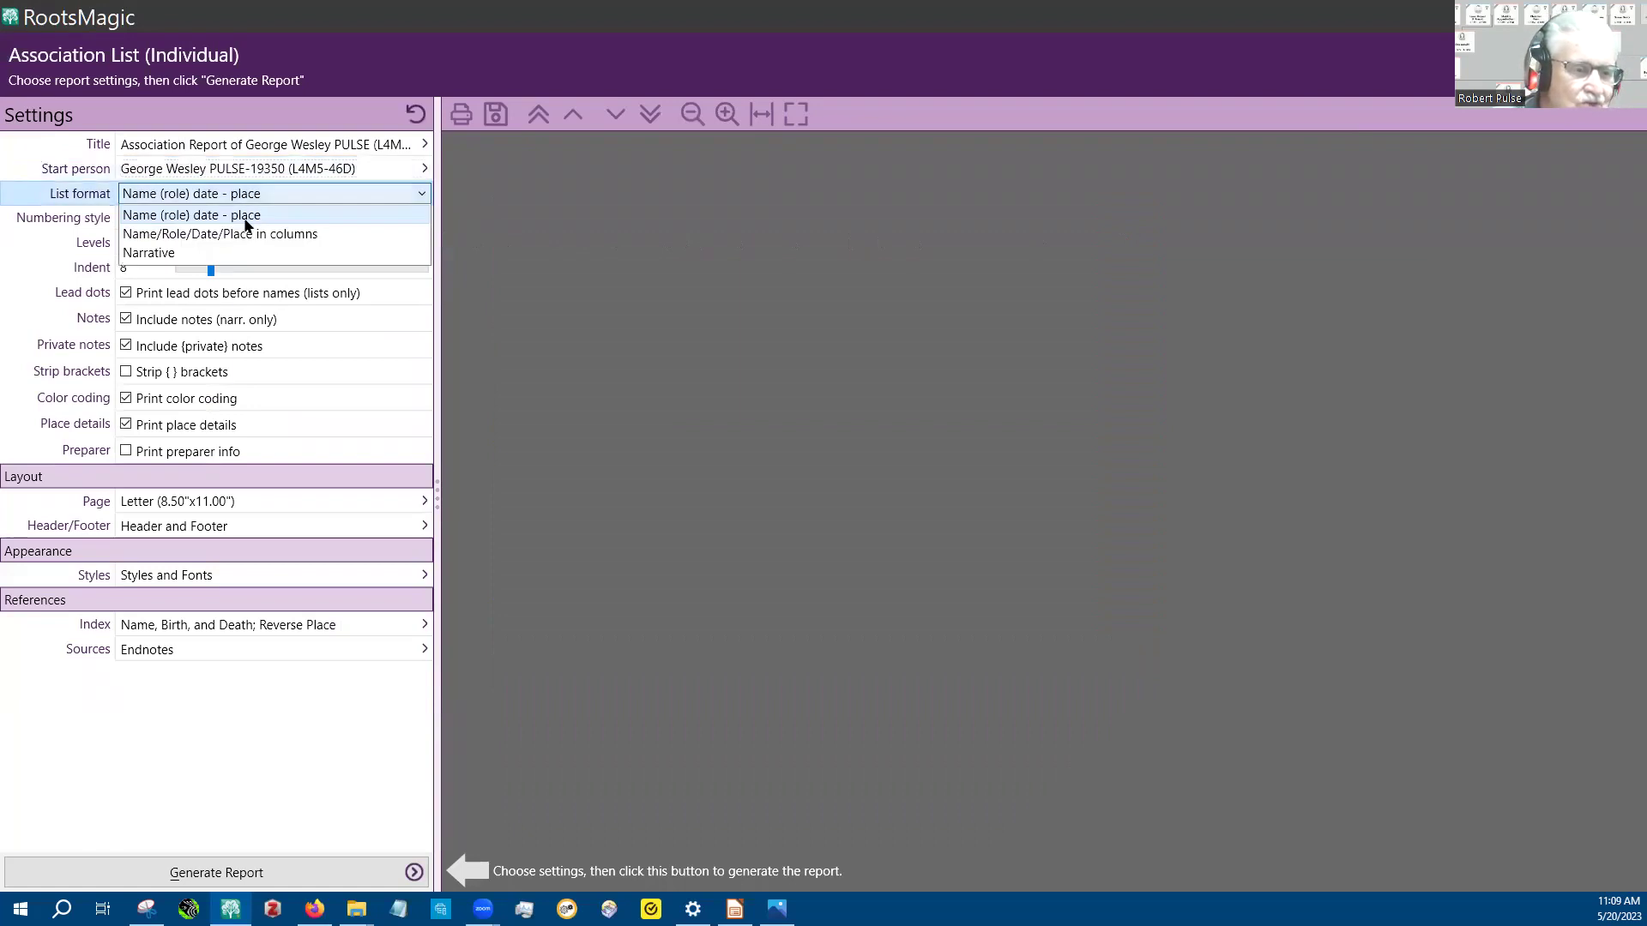
pyautogui.click(144, 221)
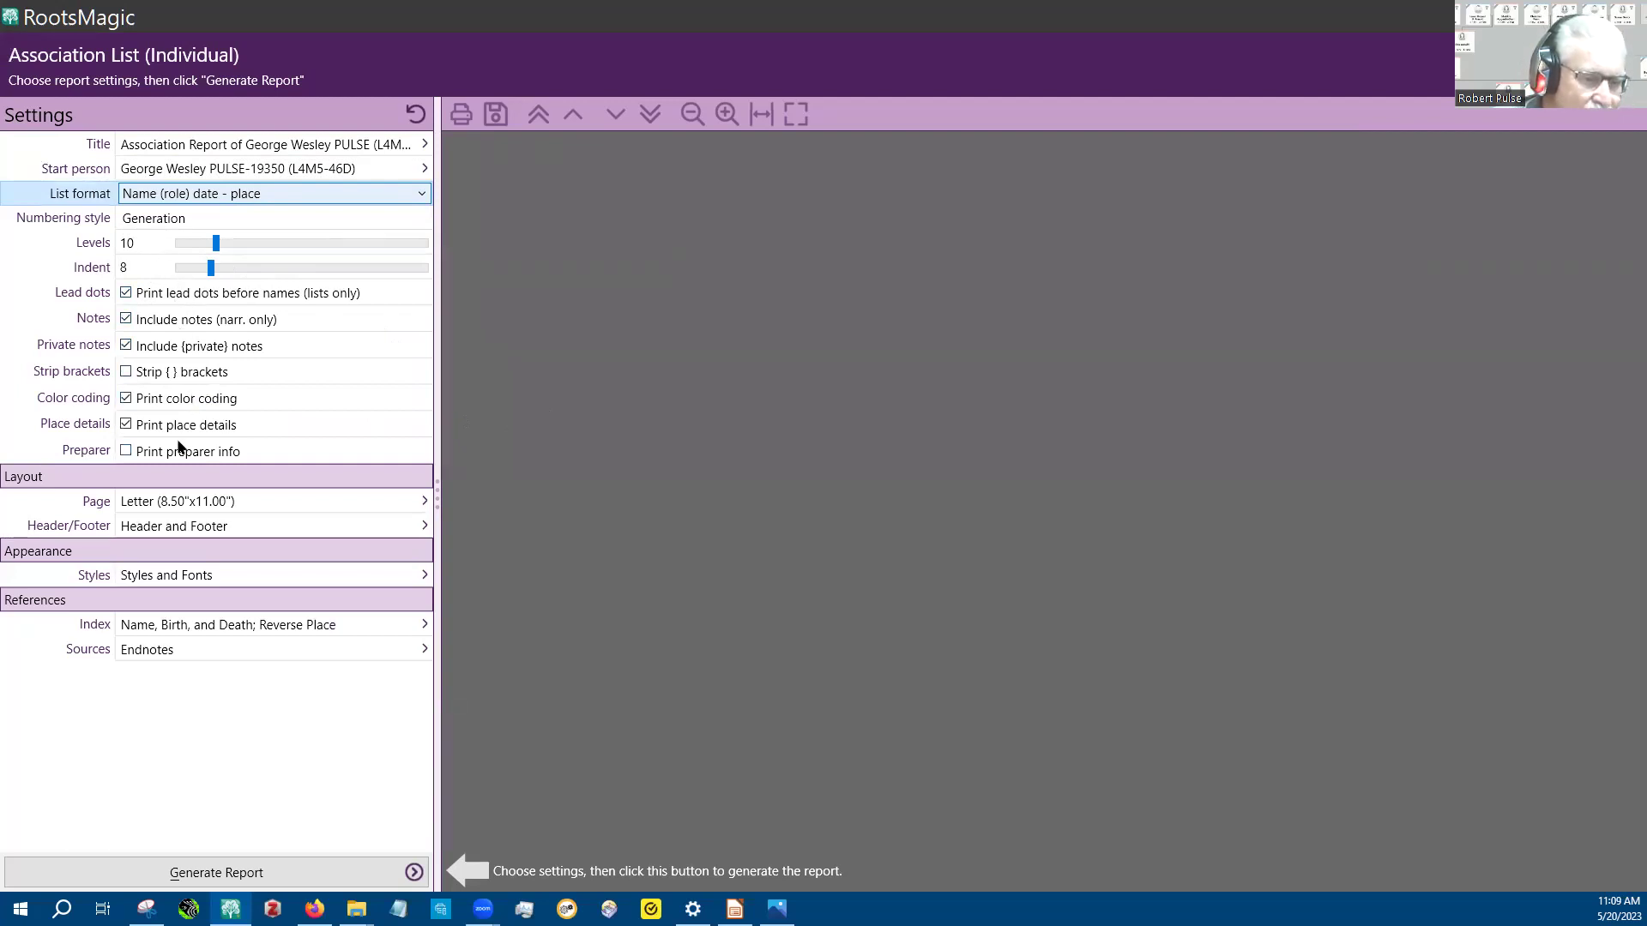
pyautogui.click(423, 505)
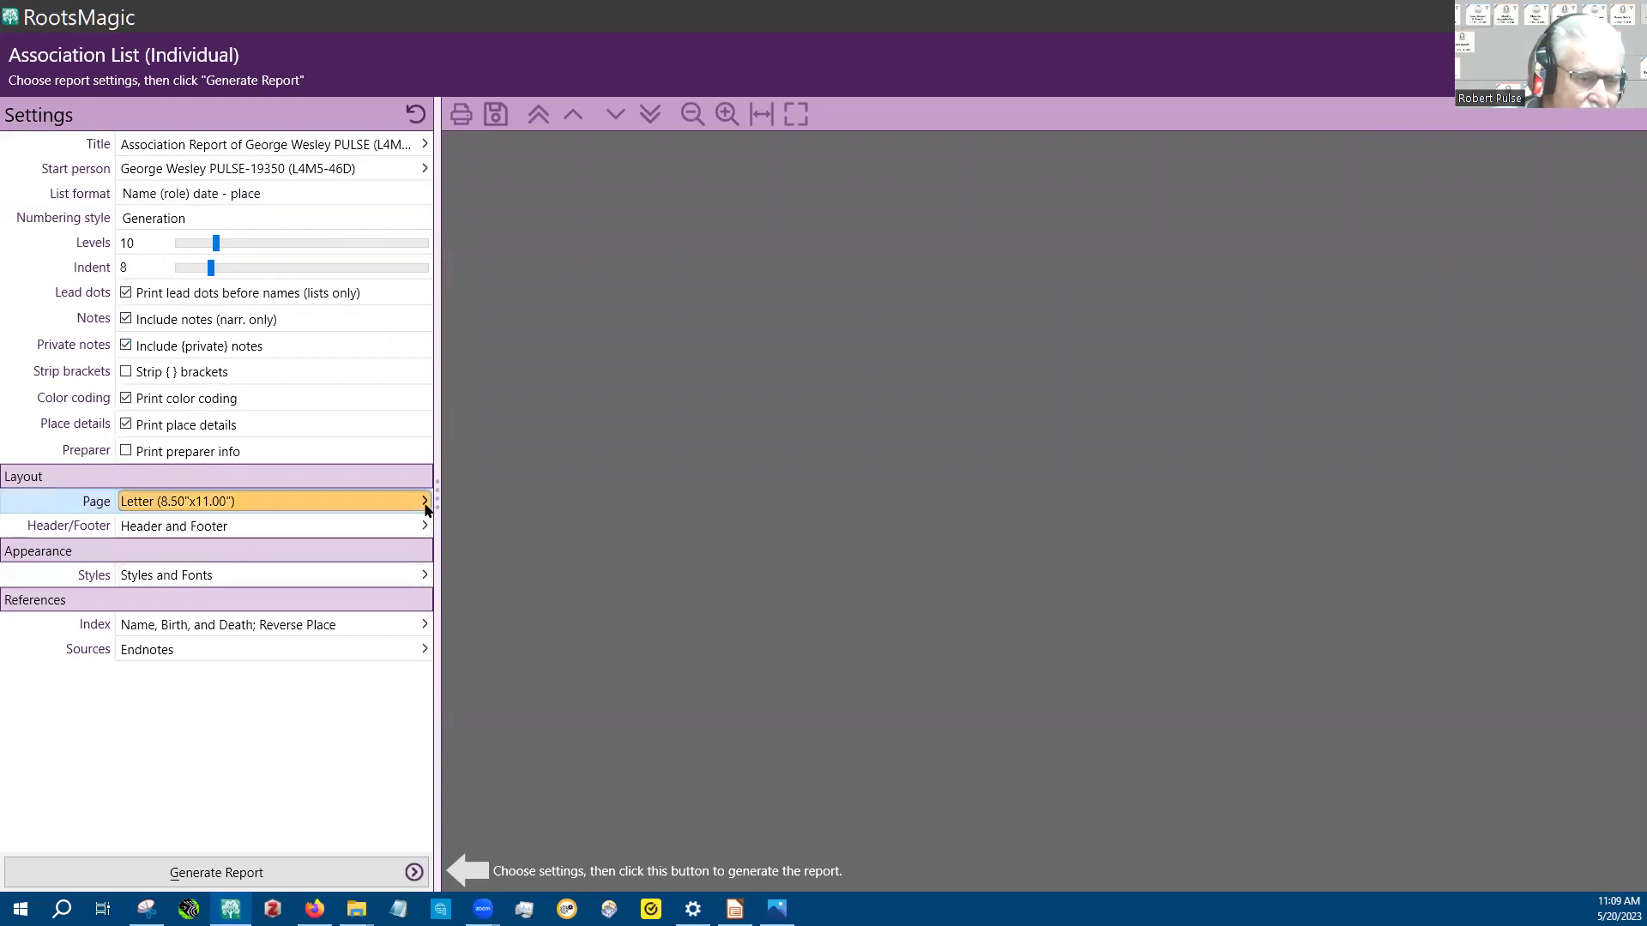
pyautogui.click(425, 504)
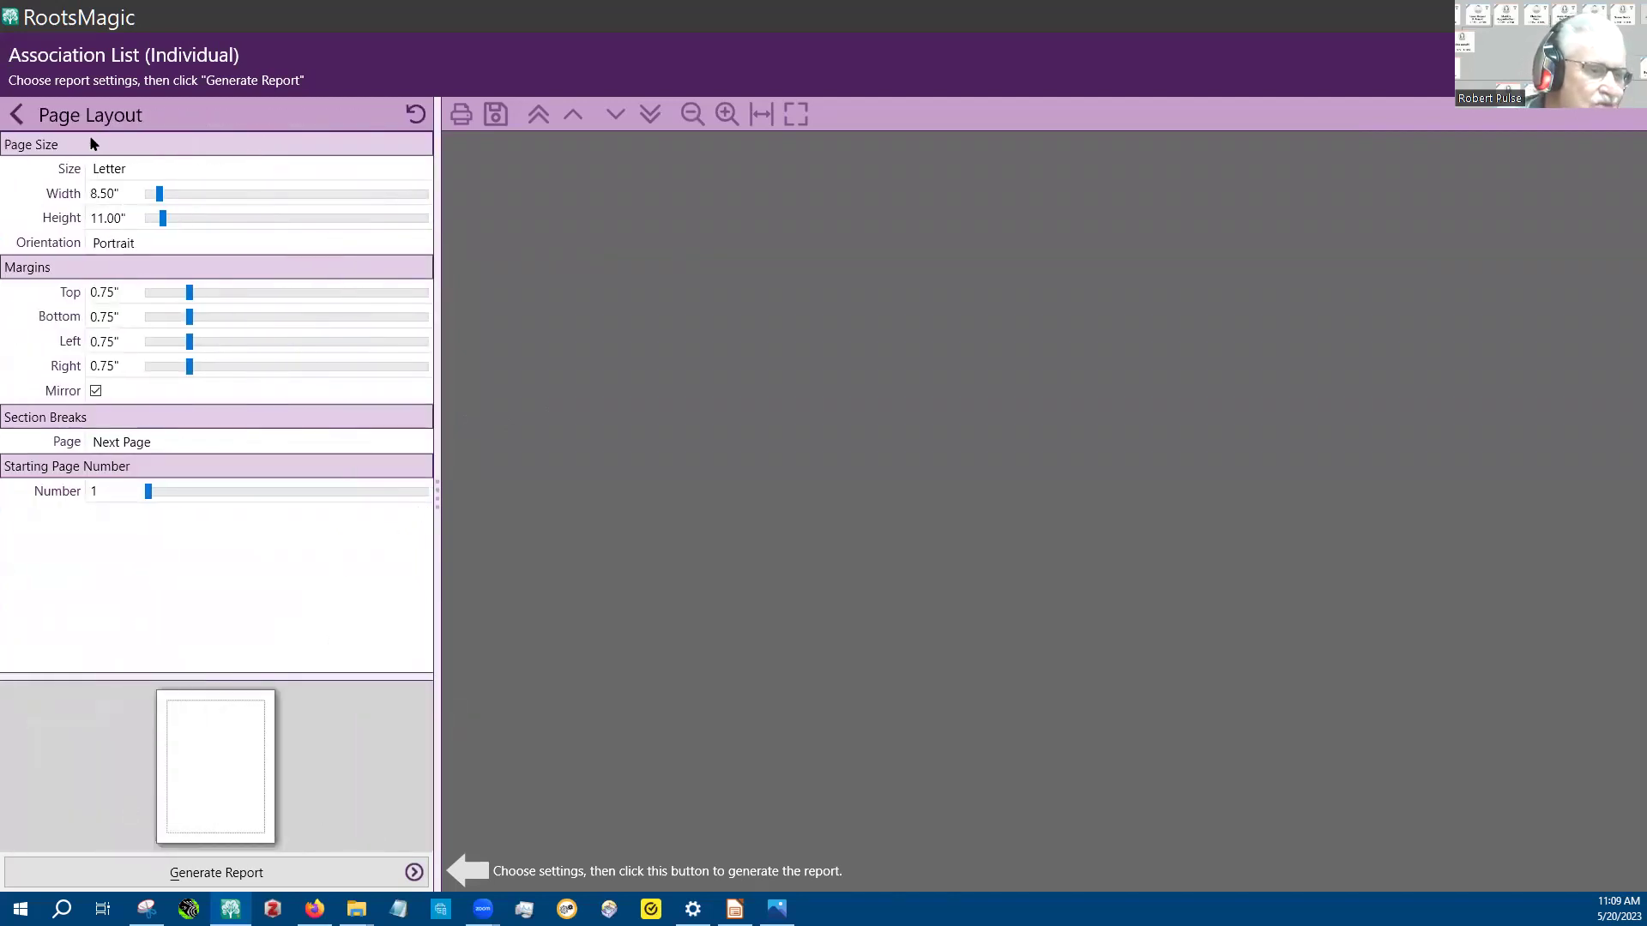
pyautogui.click(16, 115)
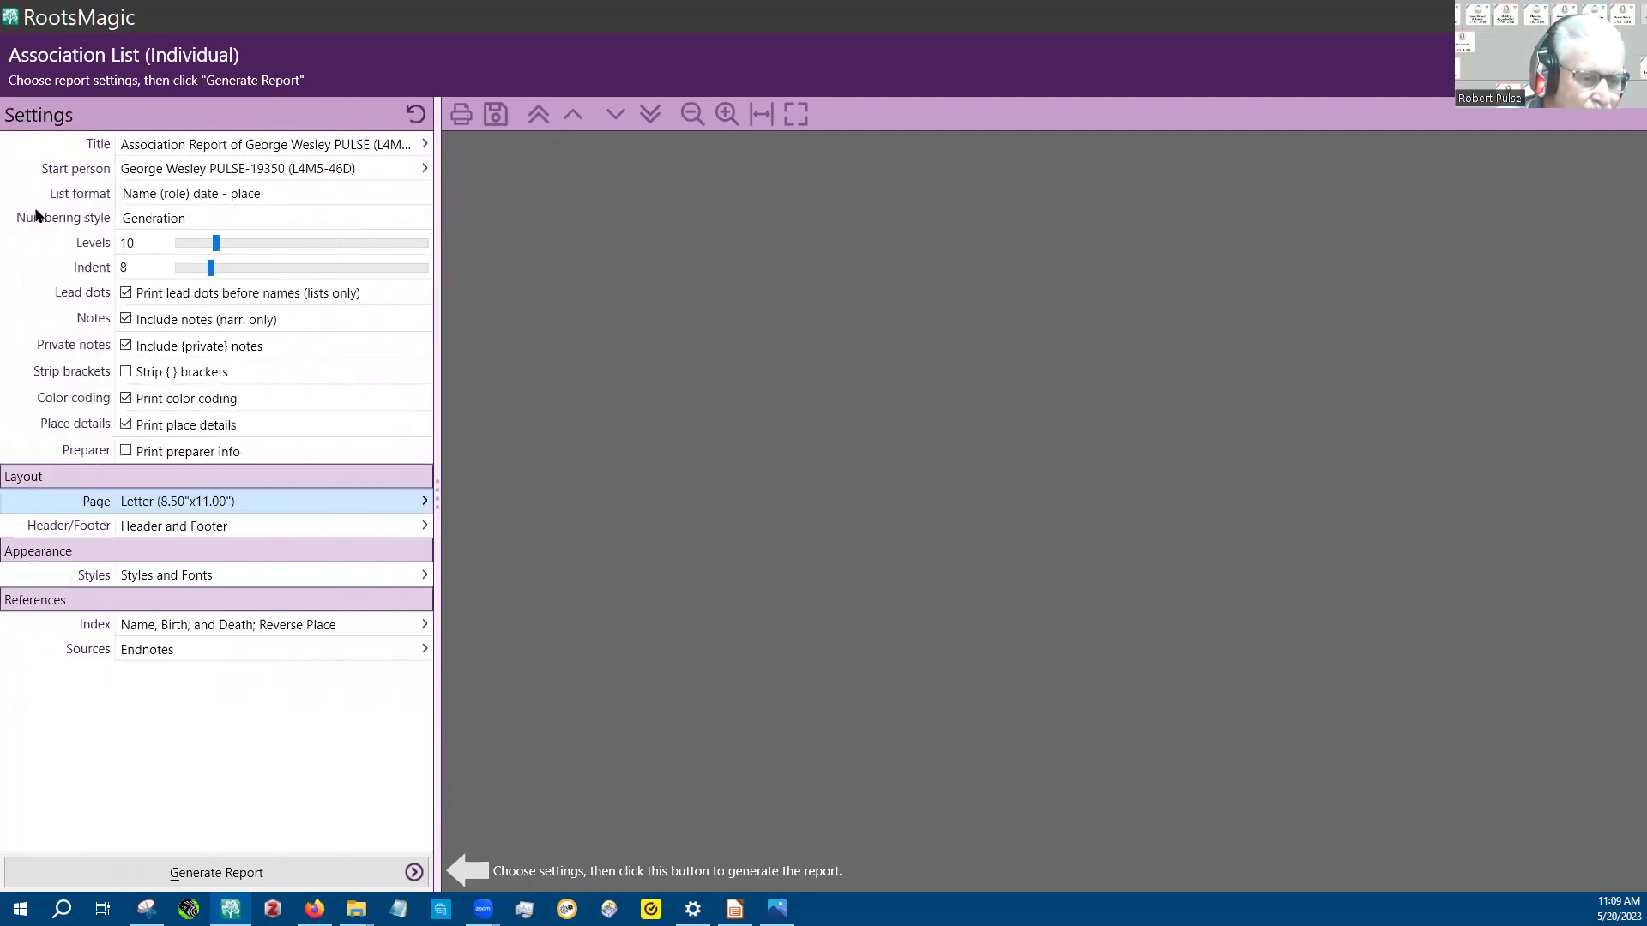
pyautogui.click(424, 528)
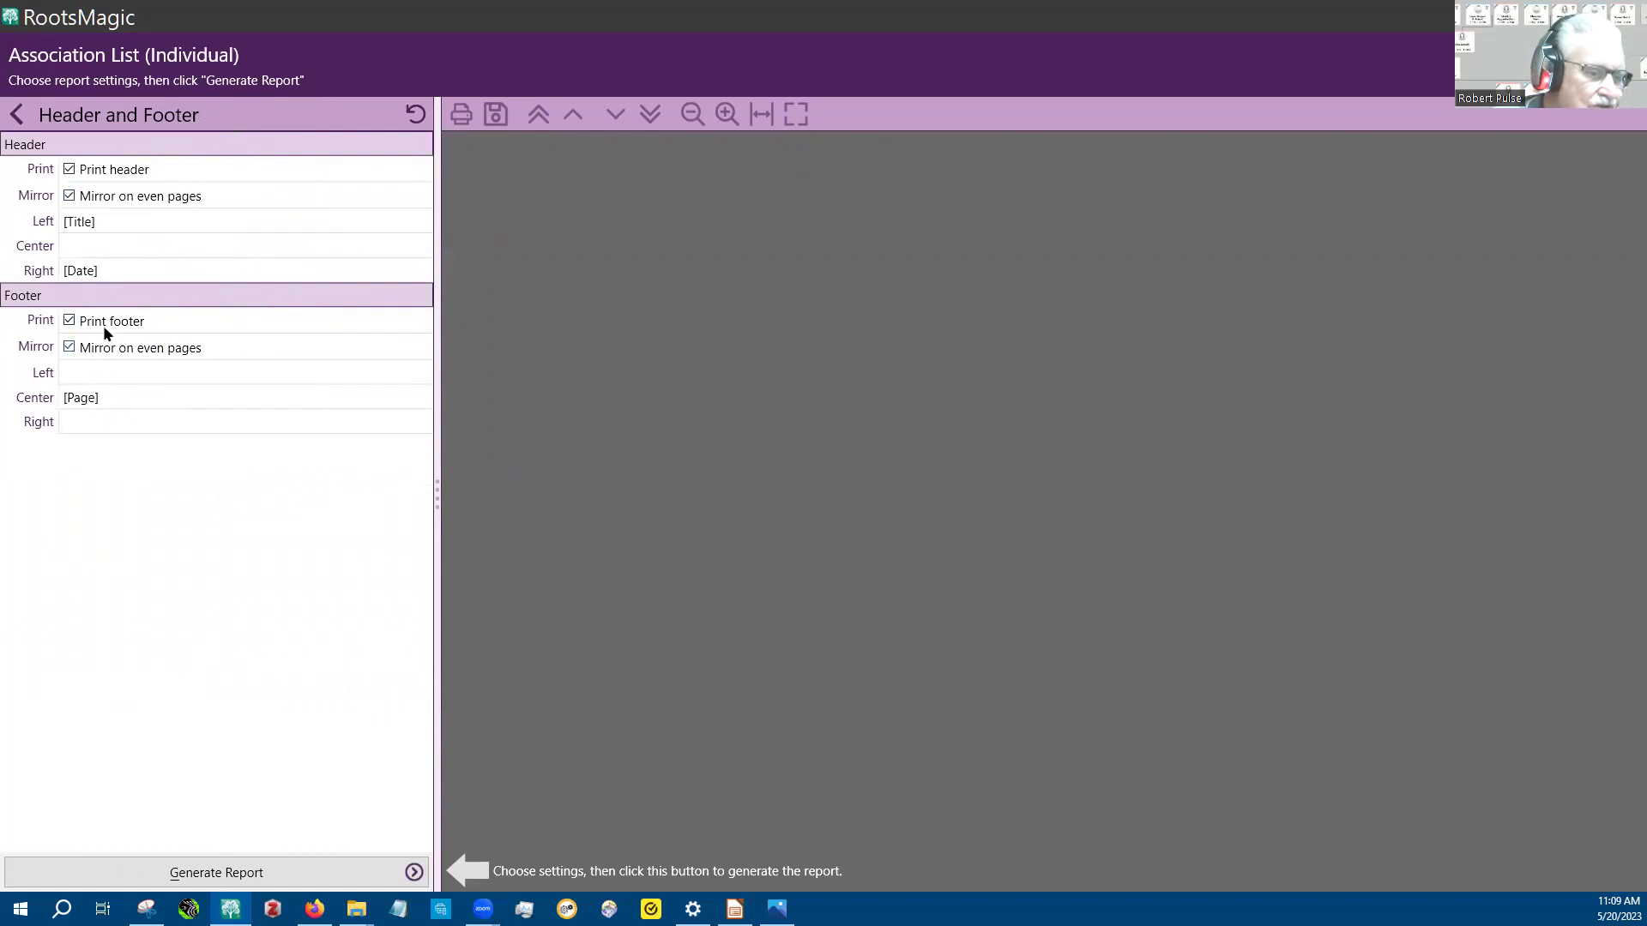
pyautogui.click(15, 115)
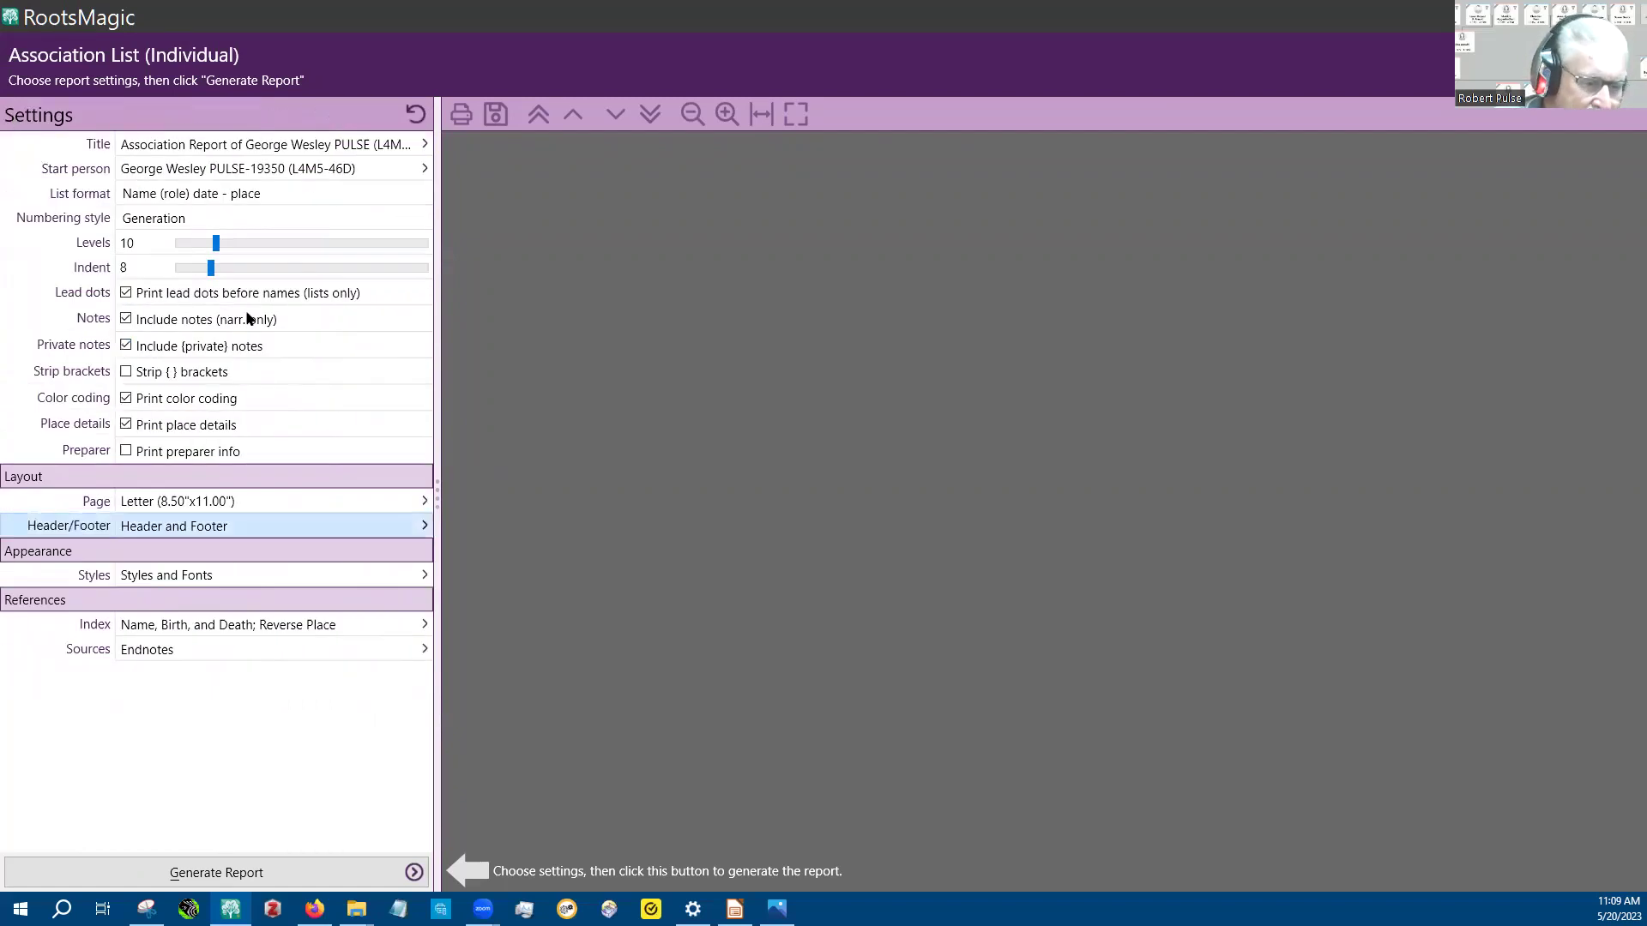
pyautogui.click(420, 577)
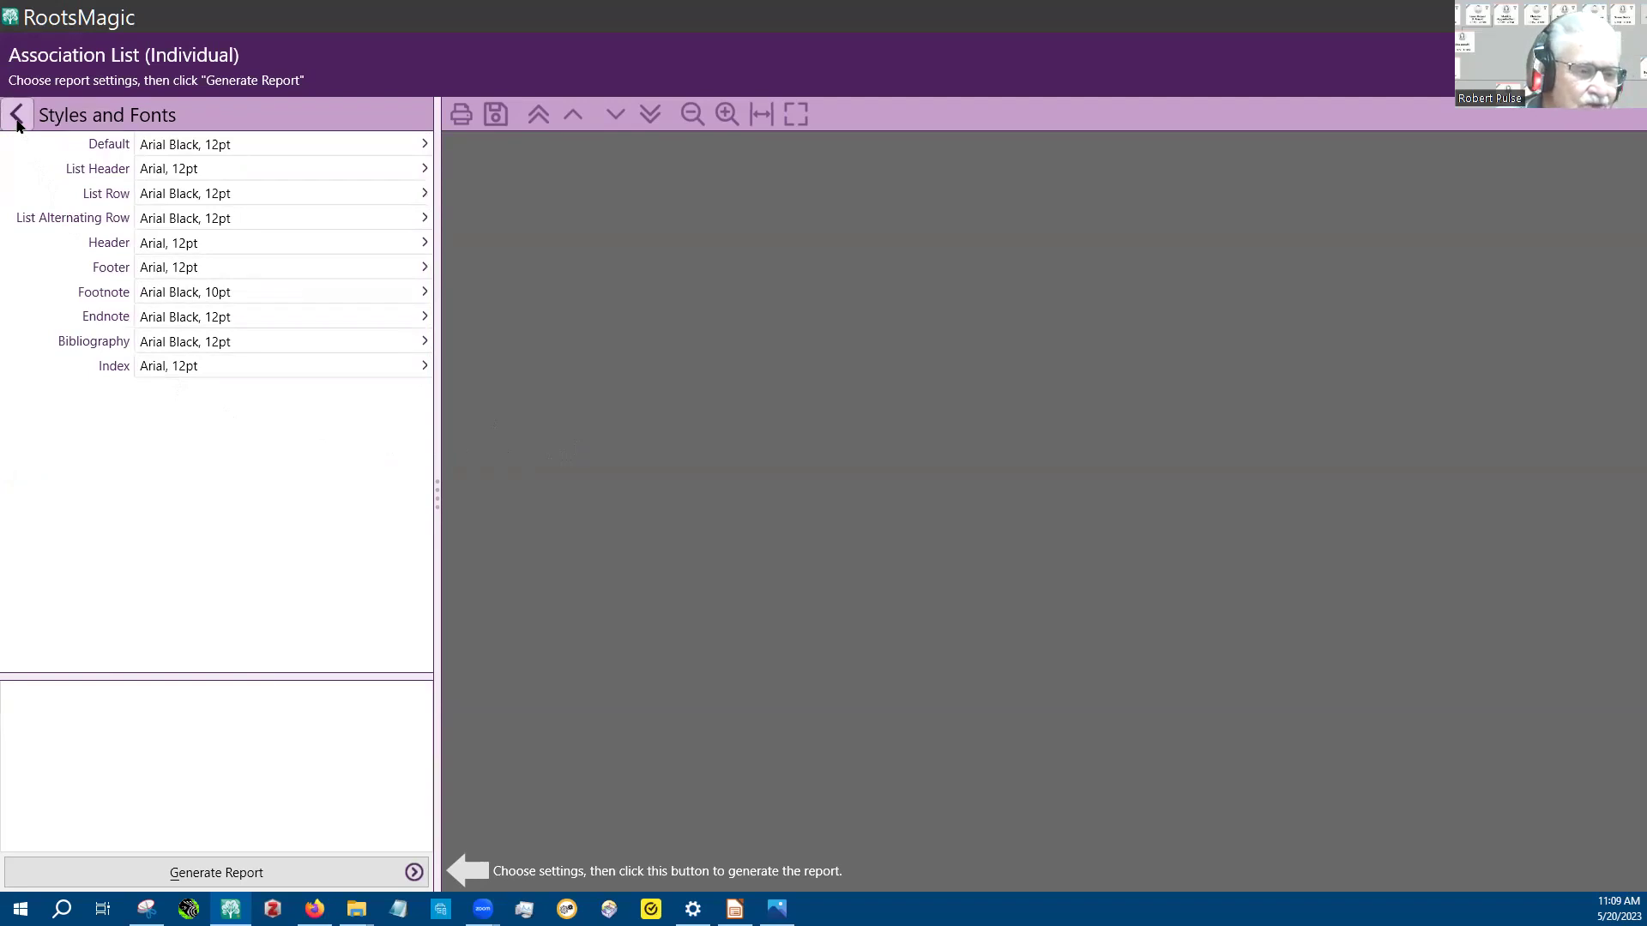
pyautogui.click(17, 117)
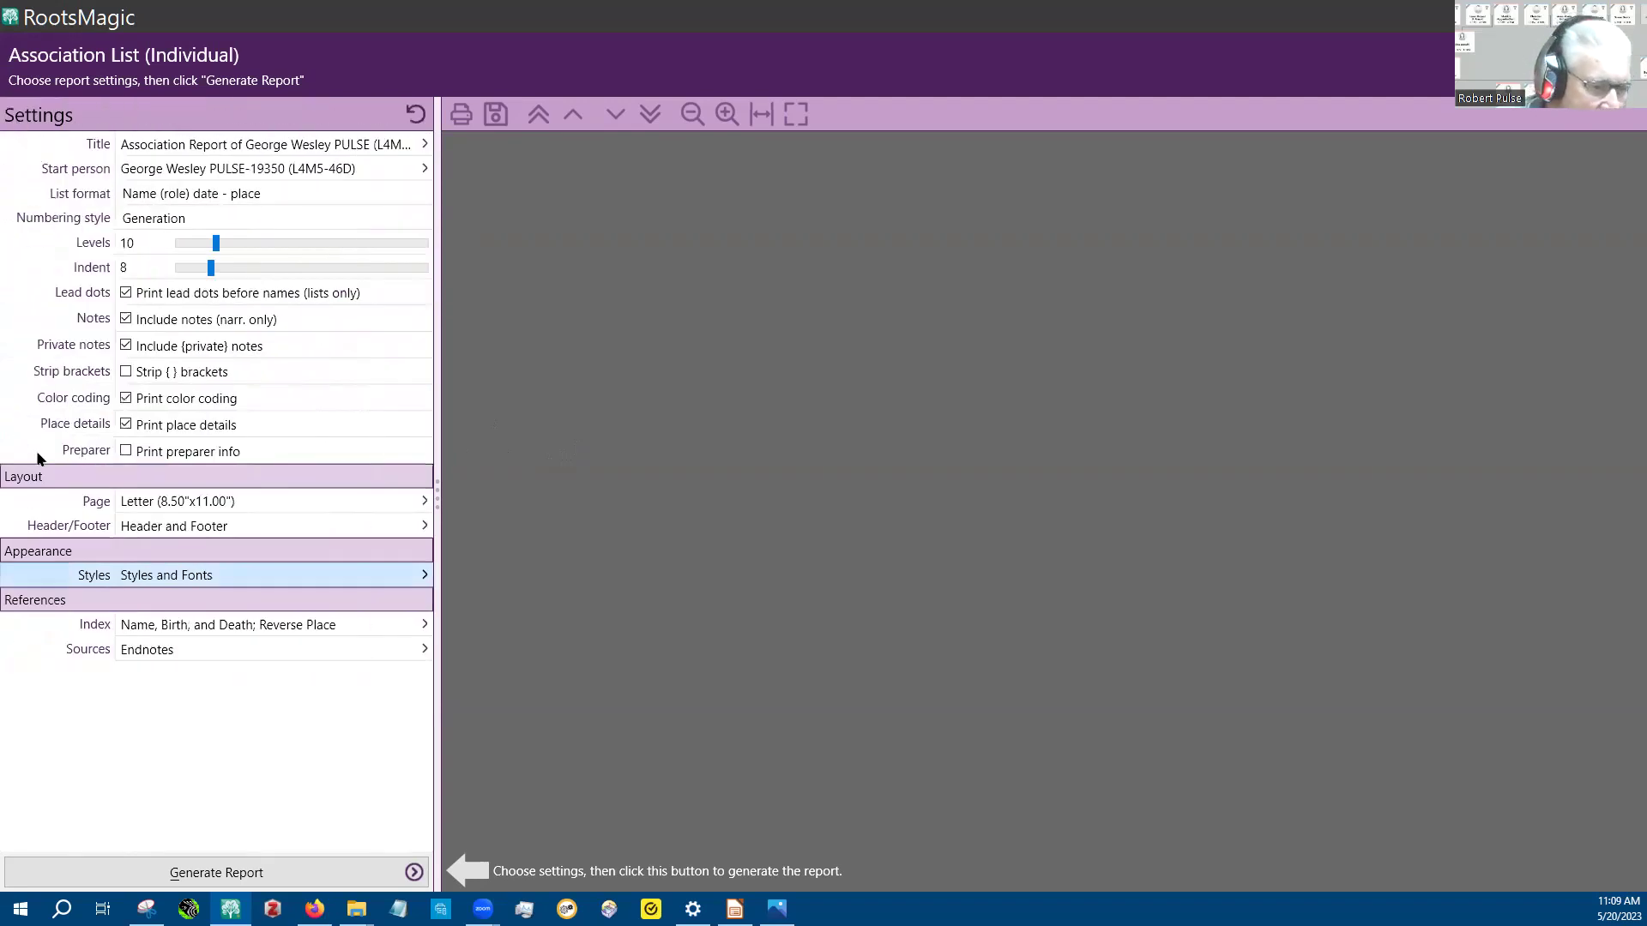
pyautogui.click(422, 627)
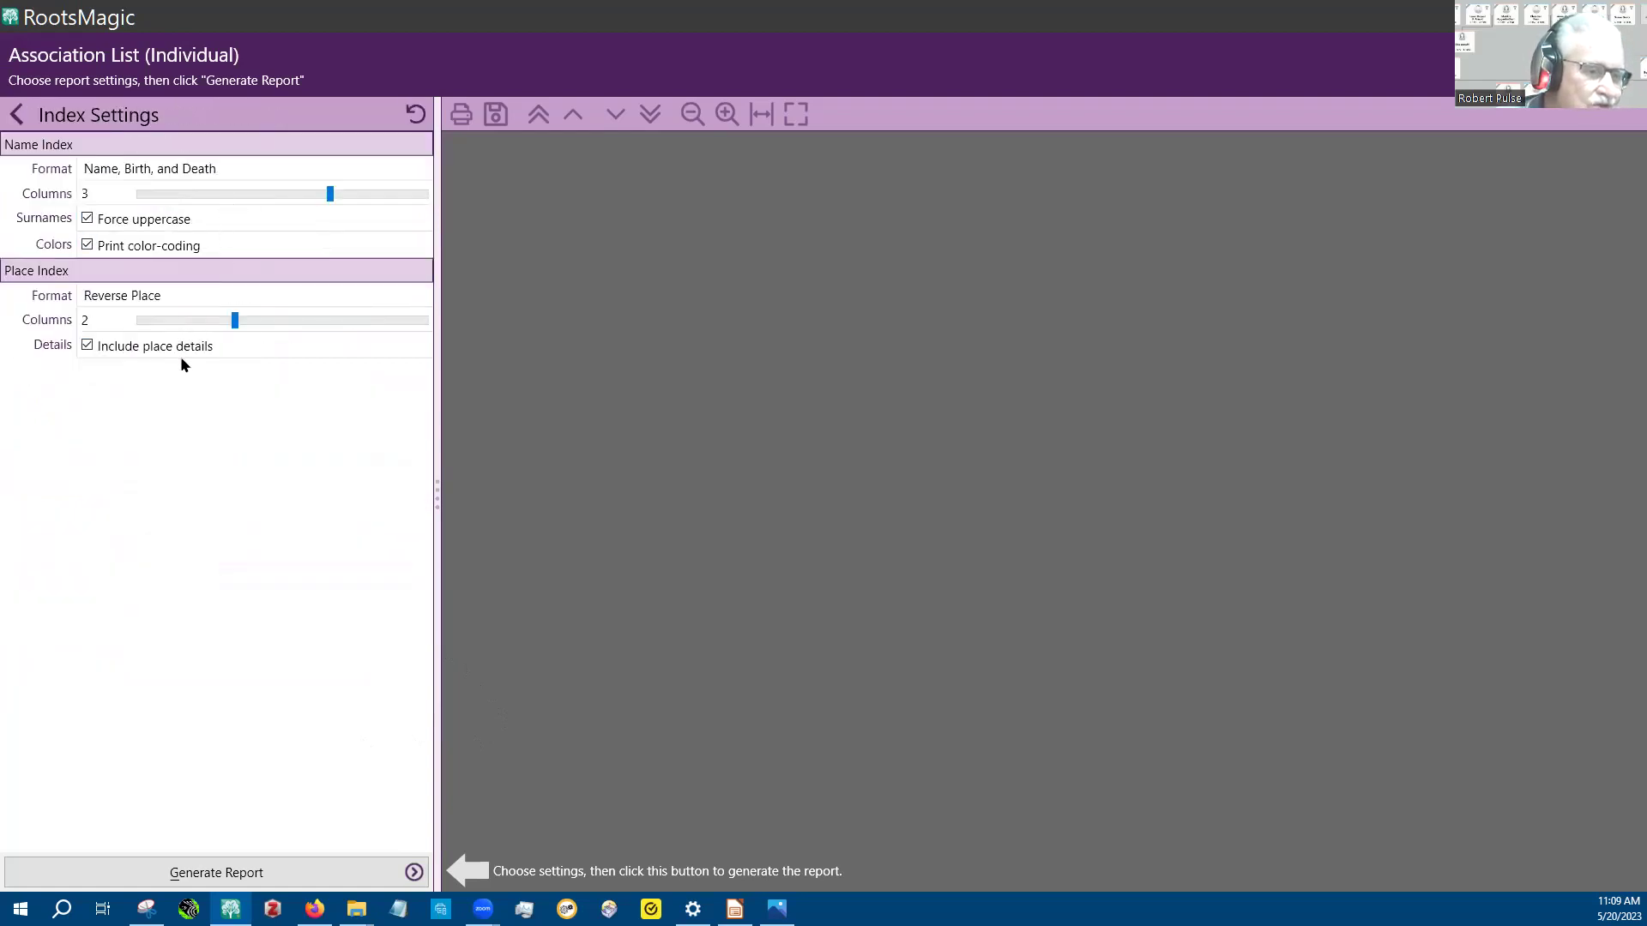
pyautogui.click(17, 115)
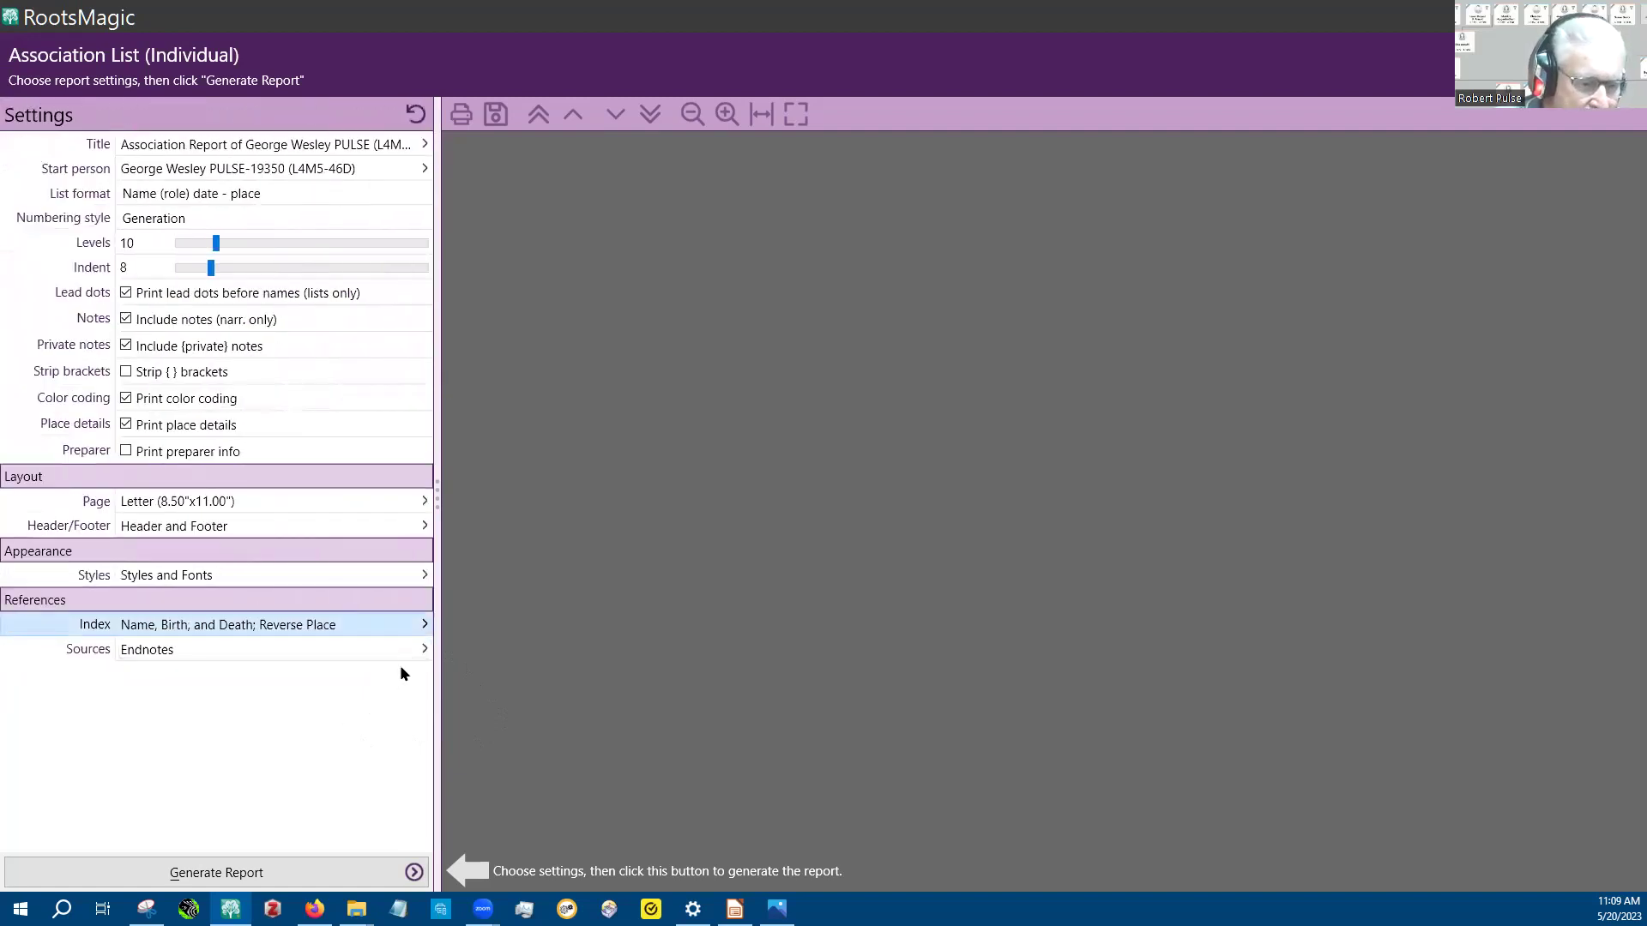
pyautogui.click(421, 648)
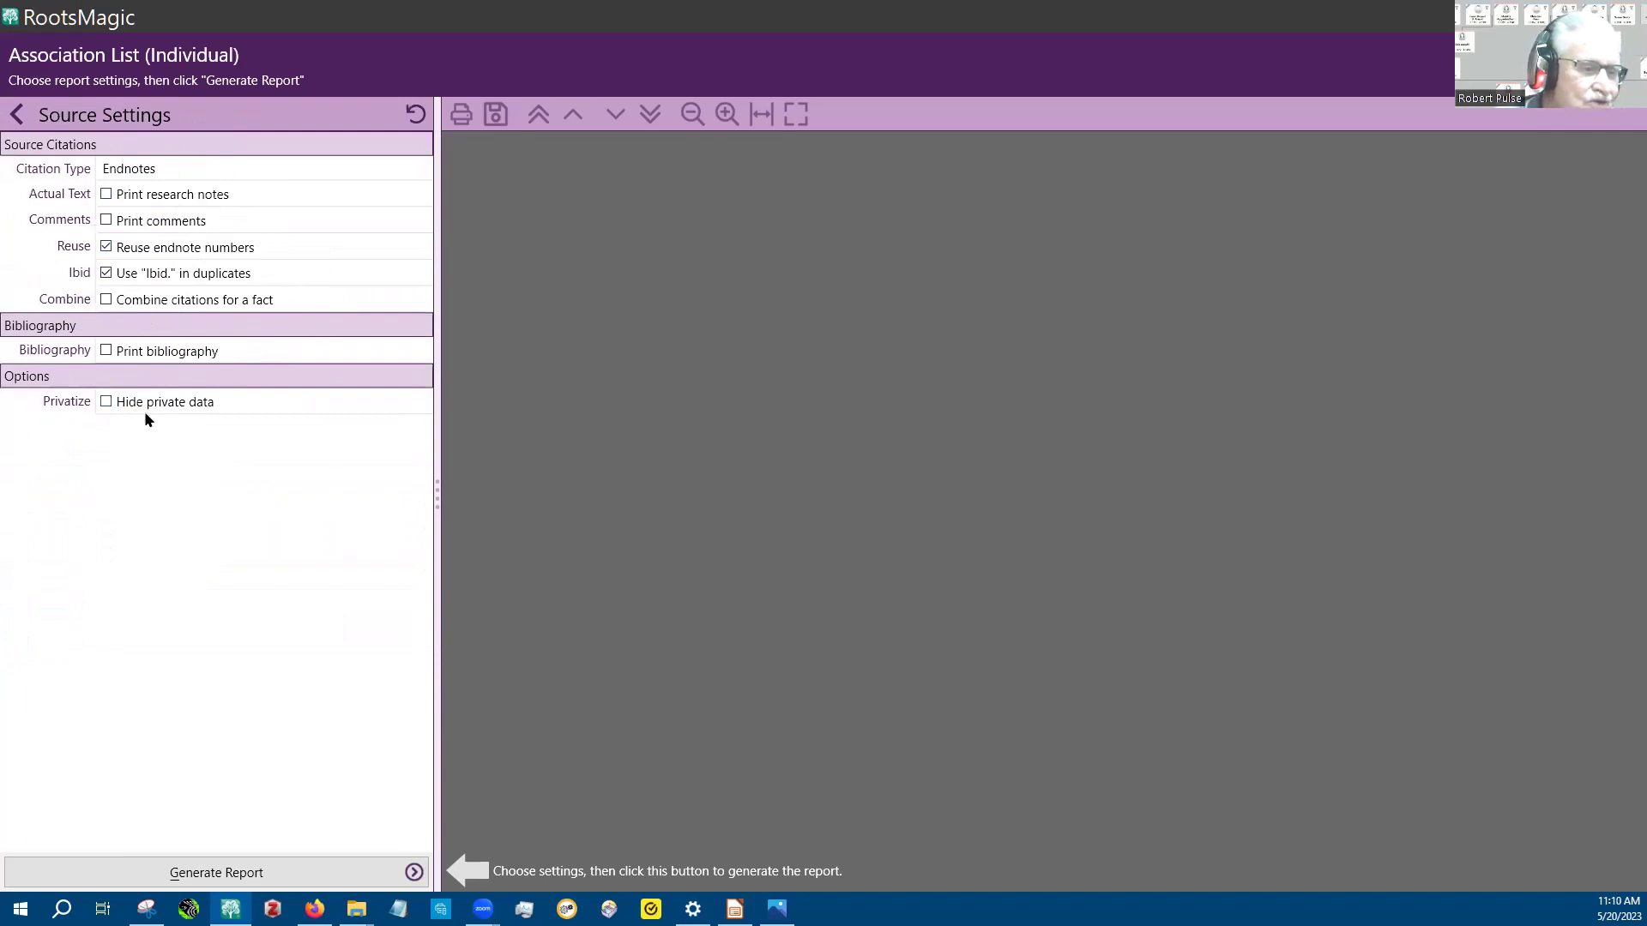
pyautogui.click(16, 116)
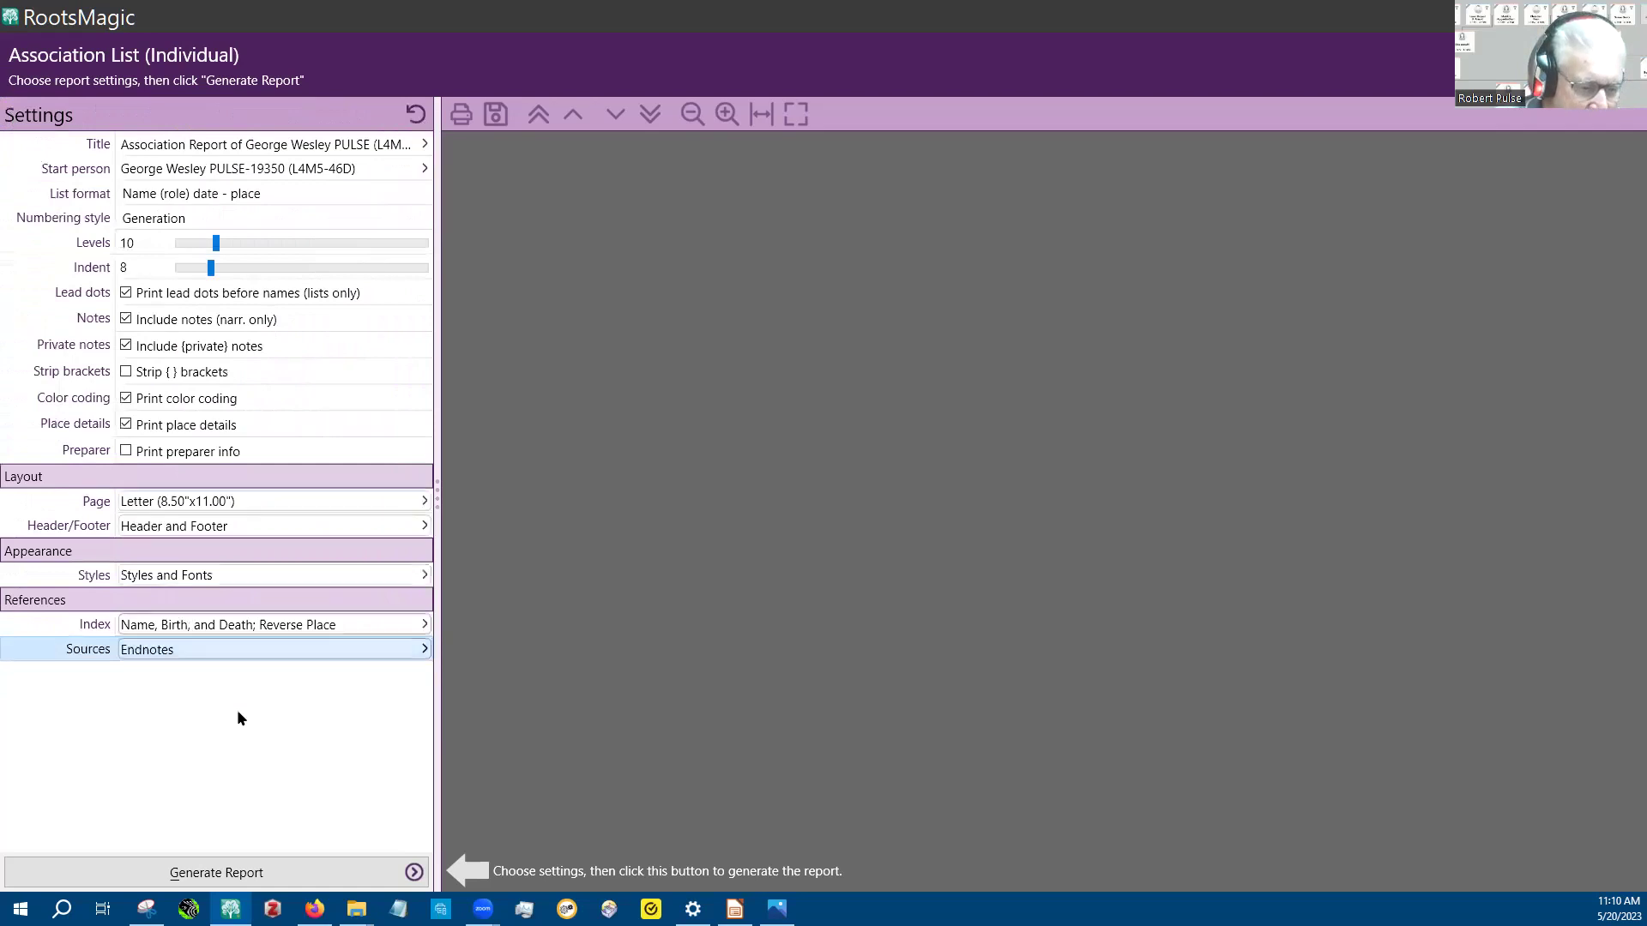
# Generate the association report preview, then back out of saving it.
pyautogui.click(229, 869)
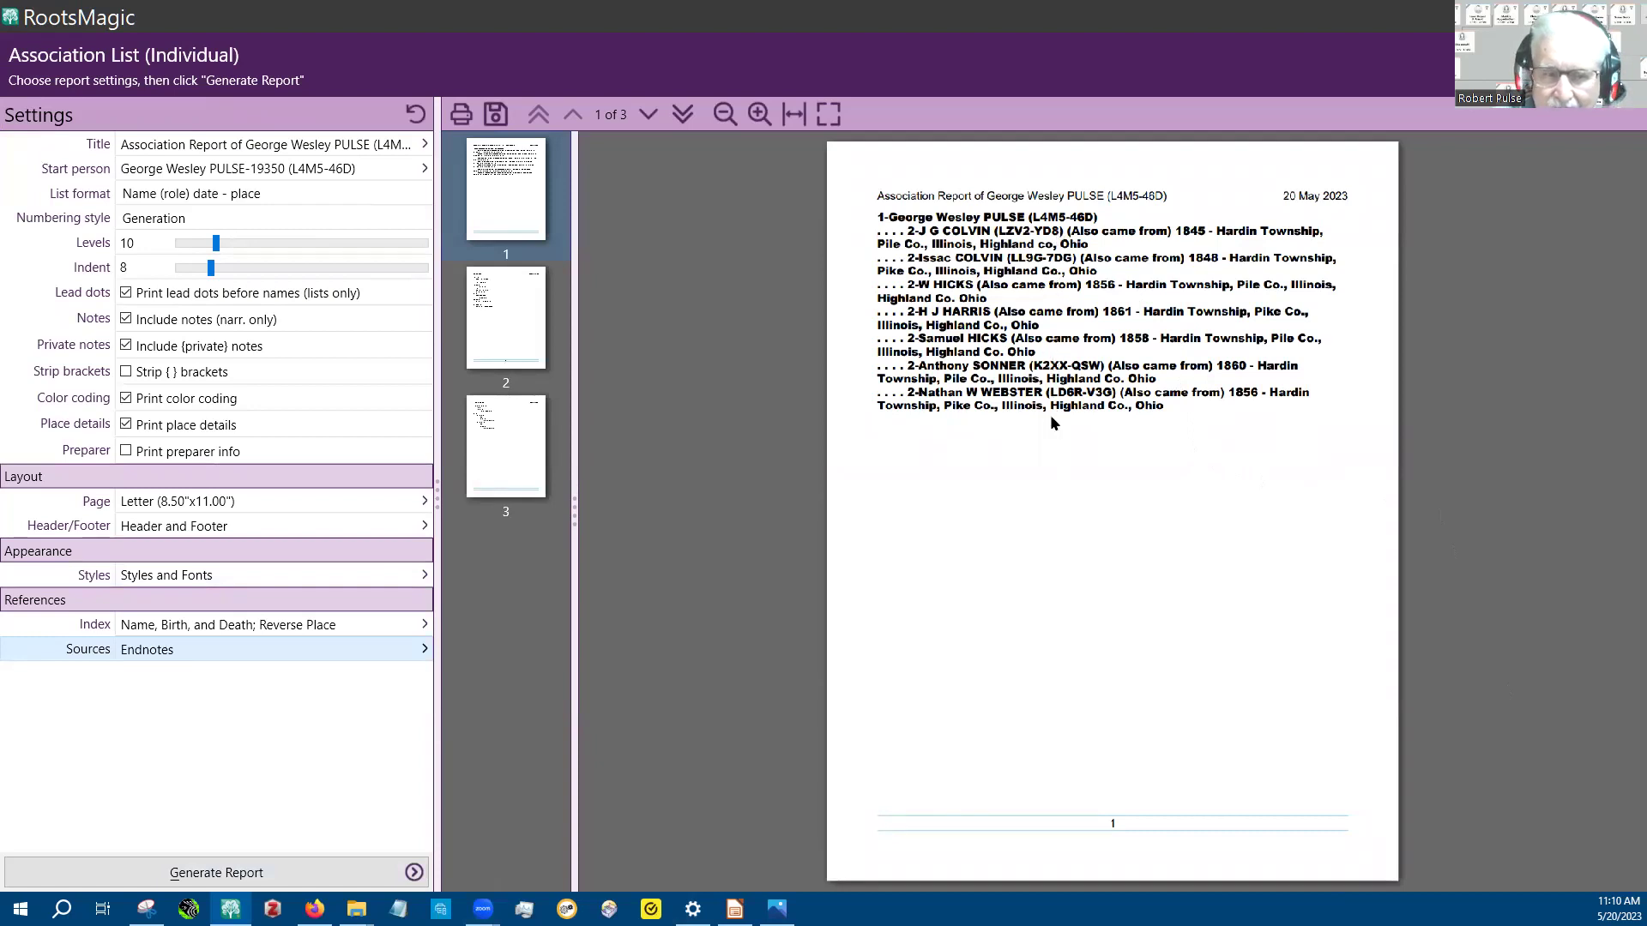
pyautogui.click(494, 116)
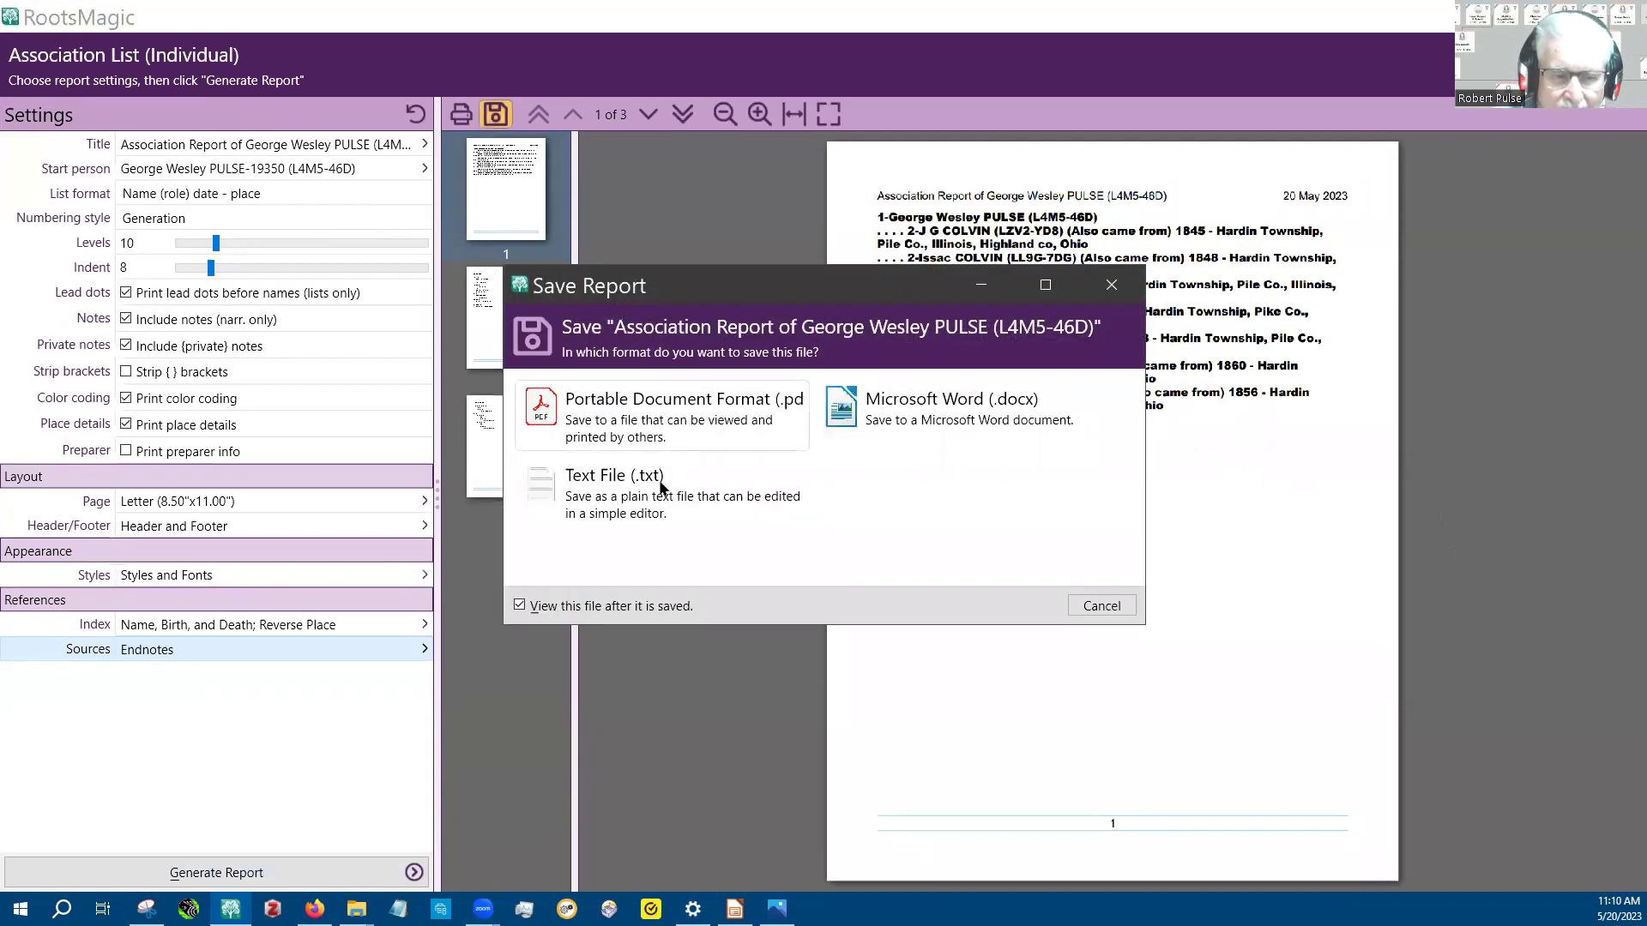
pyautogui.click(1104, 606)
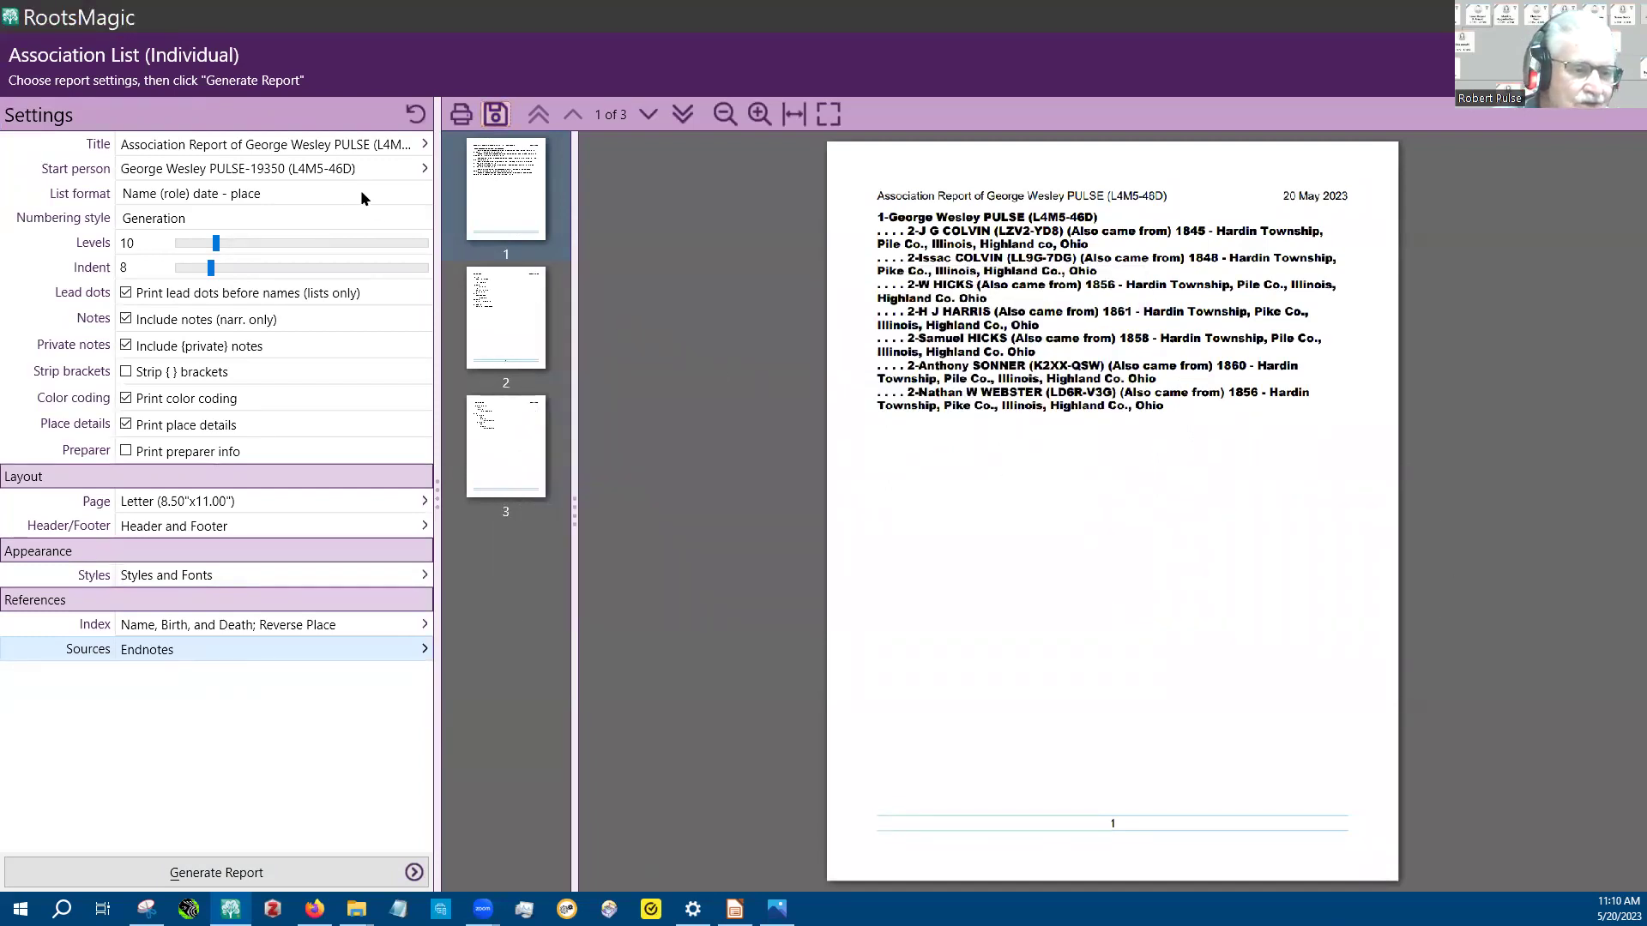
# Switch the list format to Name/Role/Date/Place in columns, regenerate the report, and cancel saving.
pyautogui.click(319, 189)
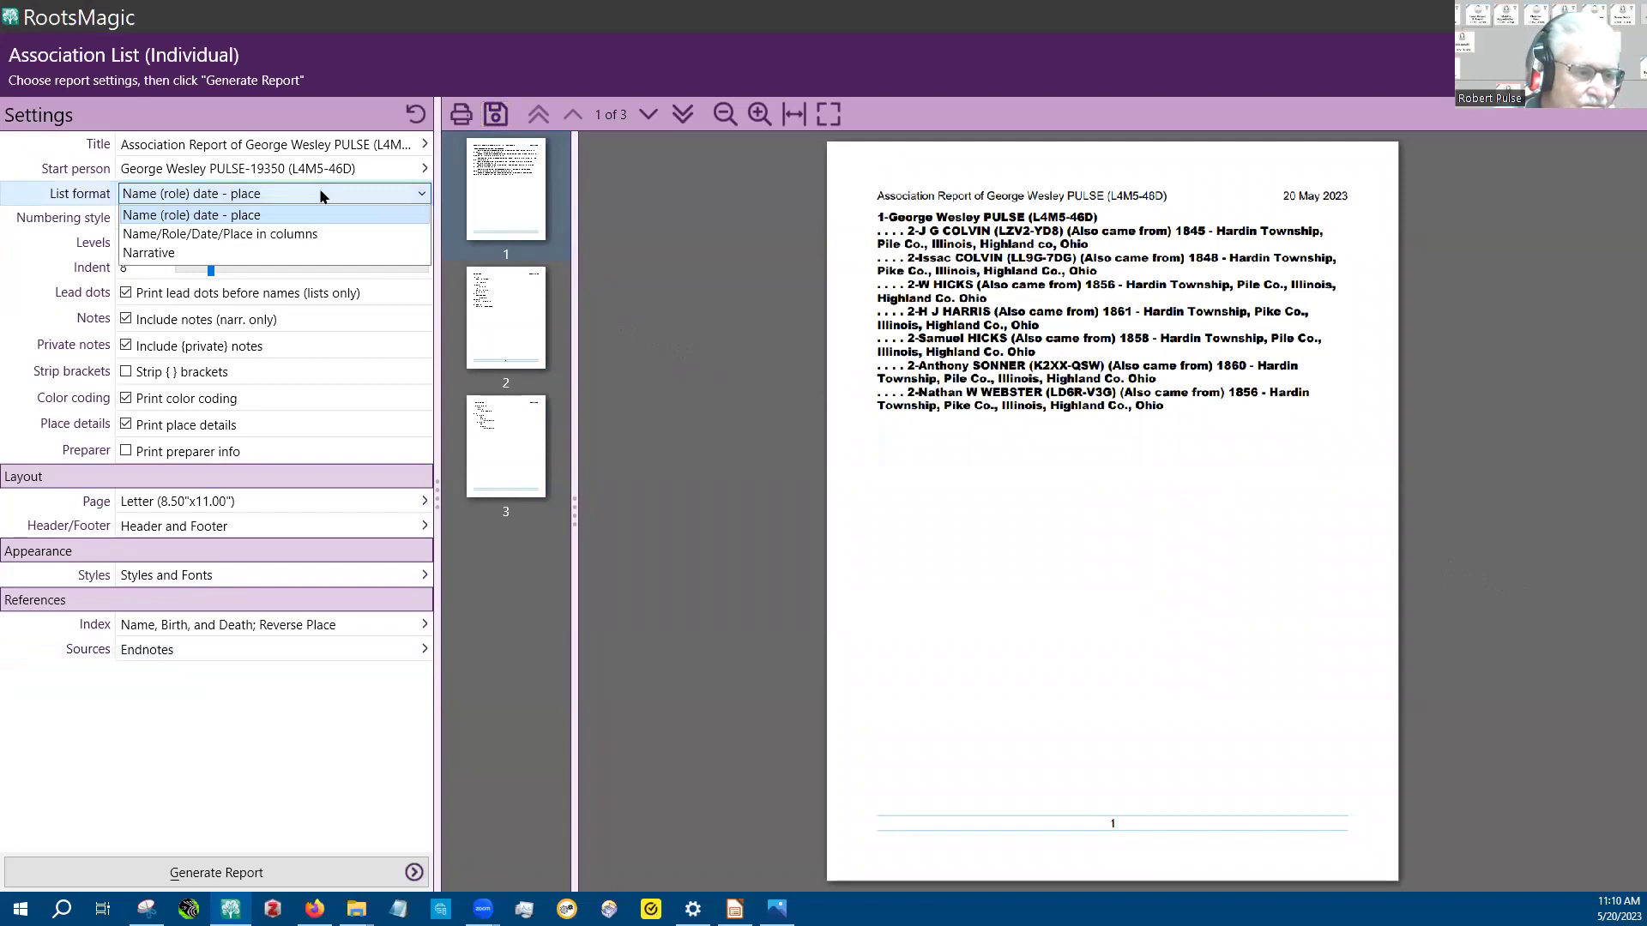
pyautogui.click(265, 237)
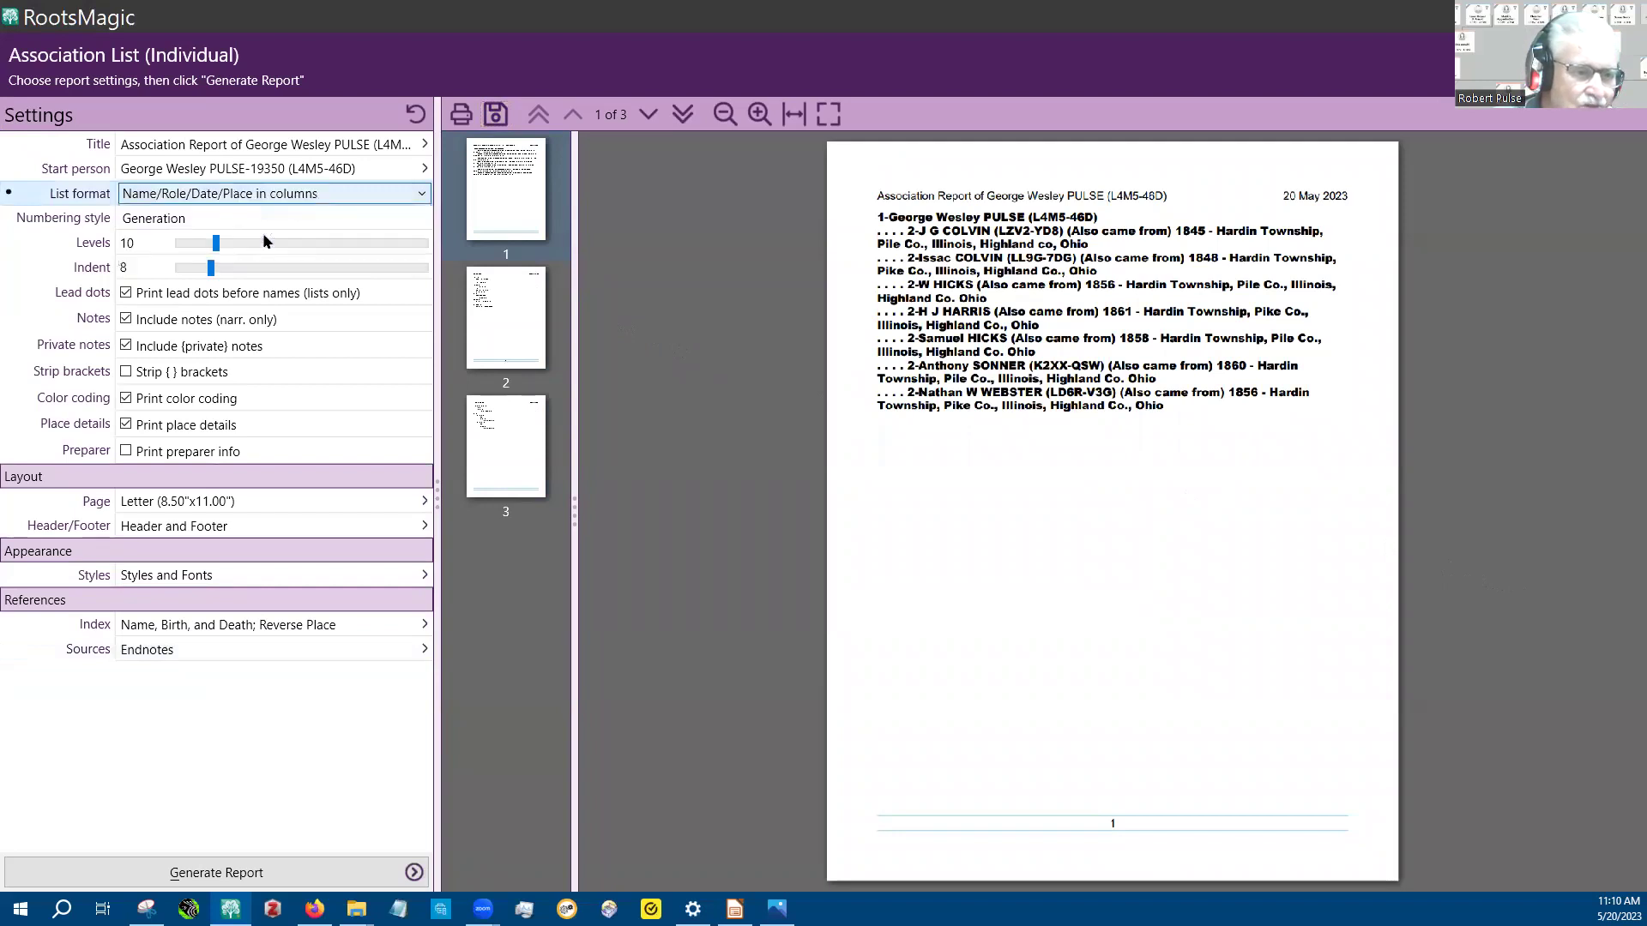
pyautogui.click(235, 877)
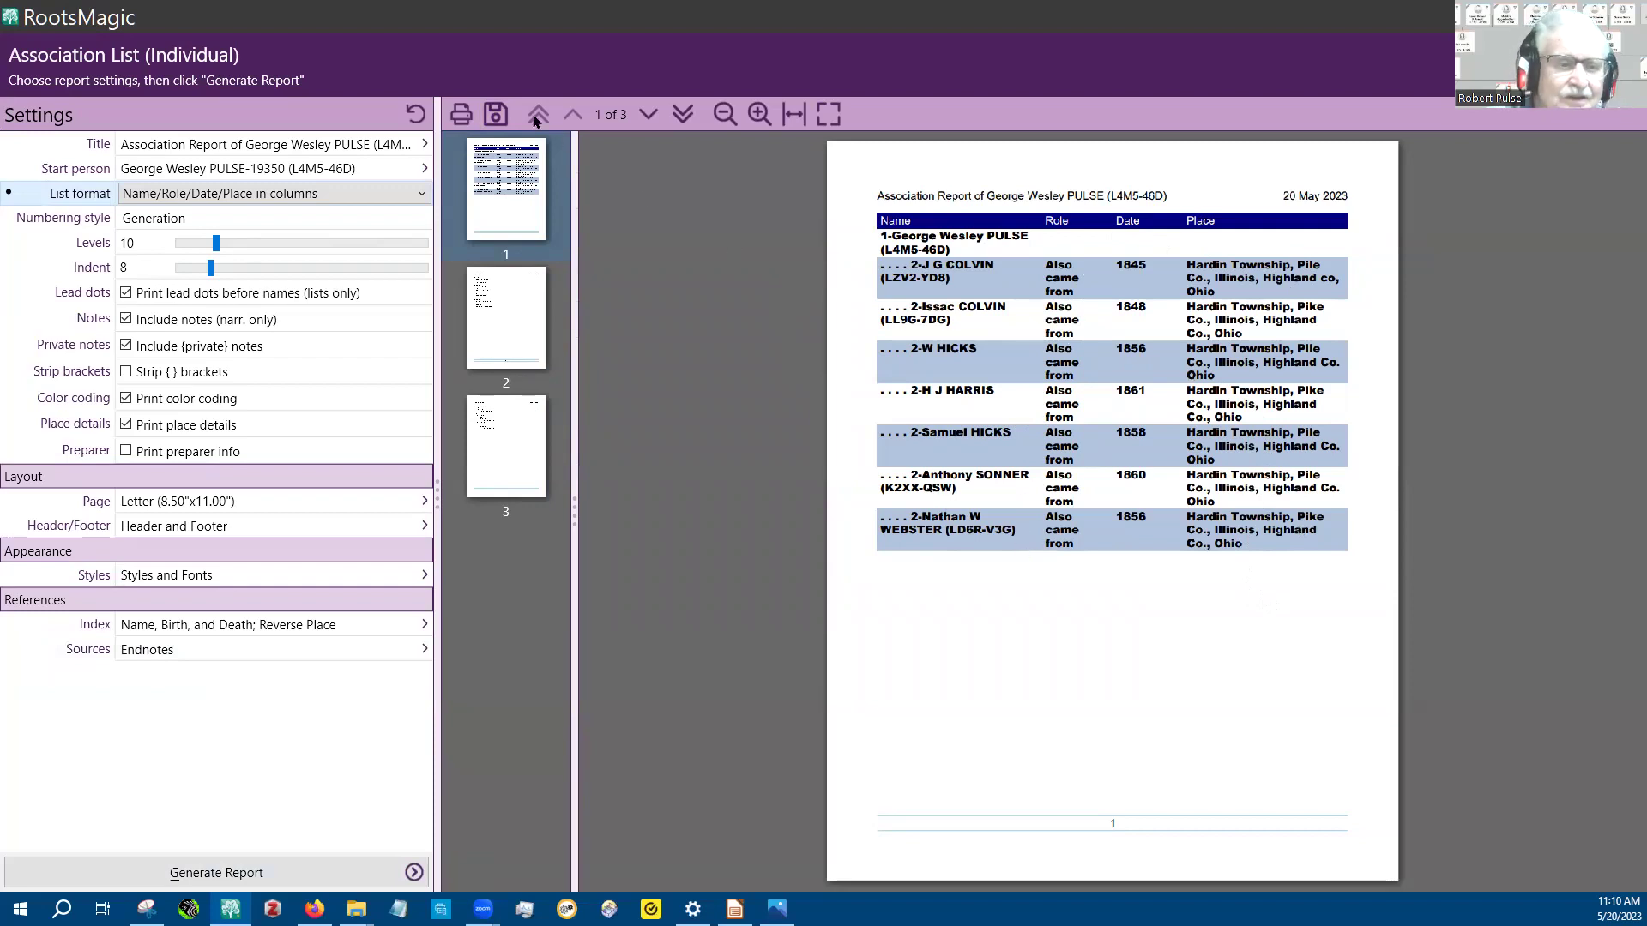
pyautogui.click(494, 114)
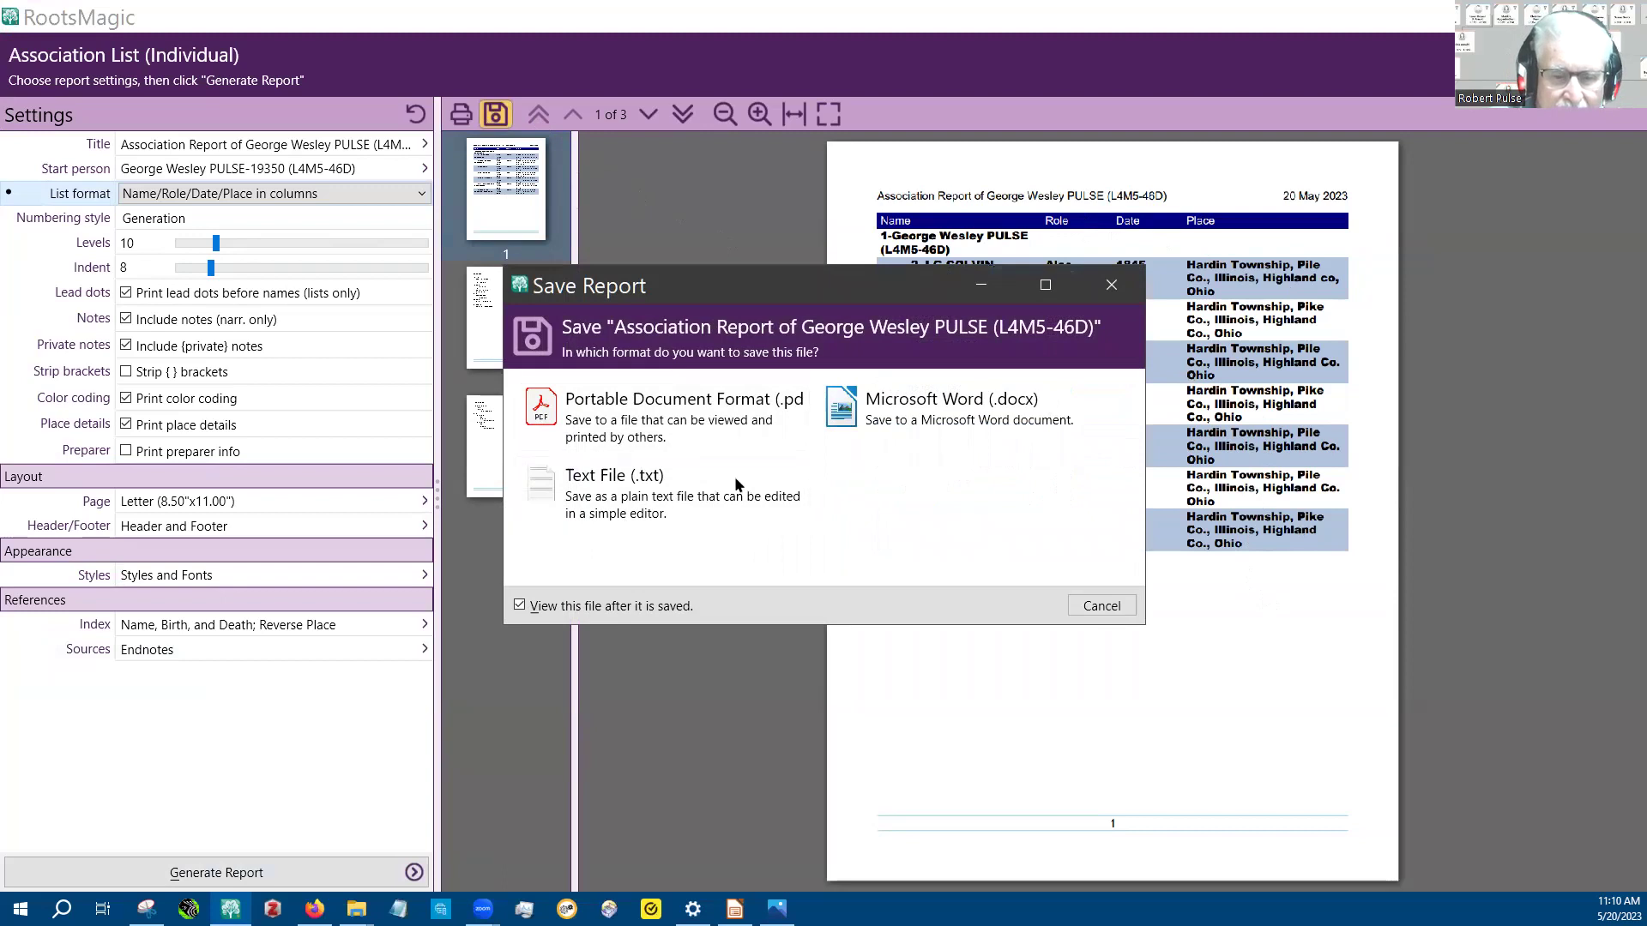
pyautogui.click(1114, 607)
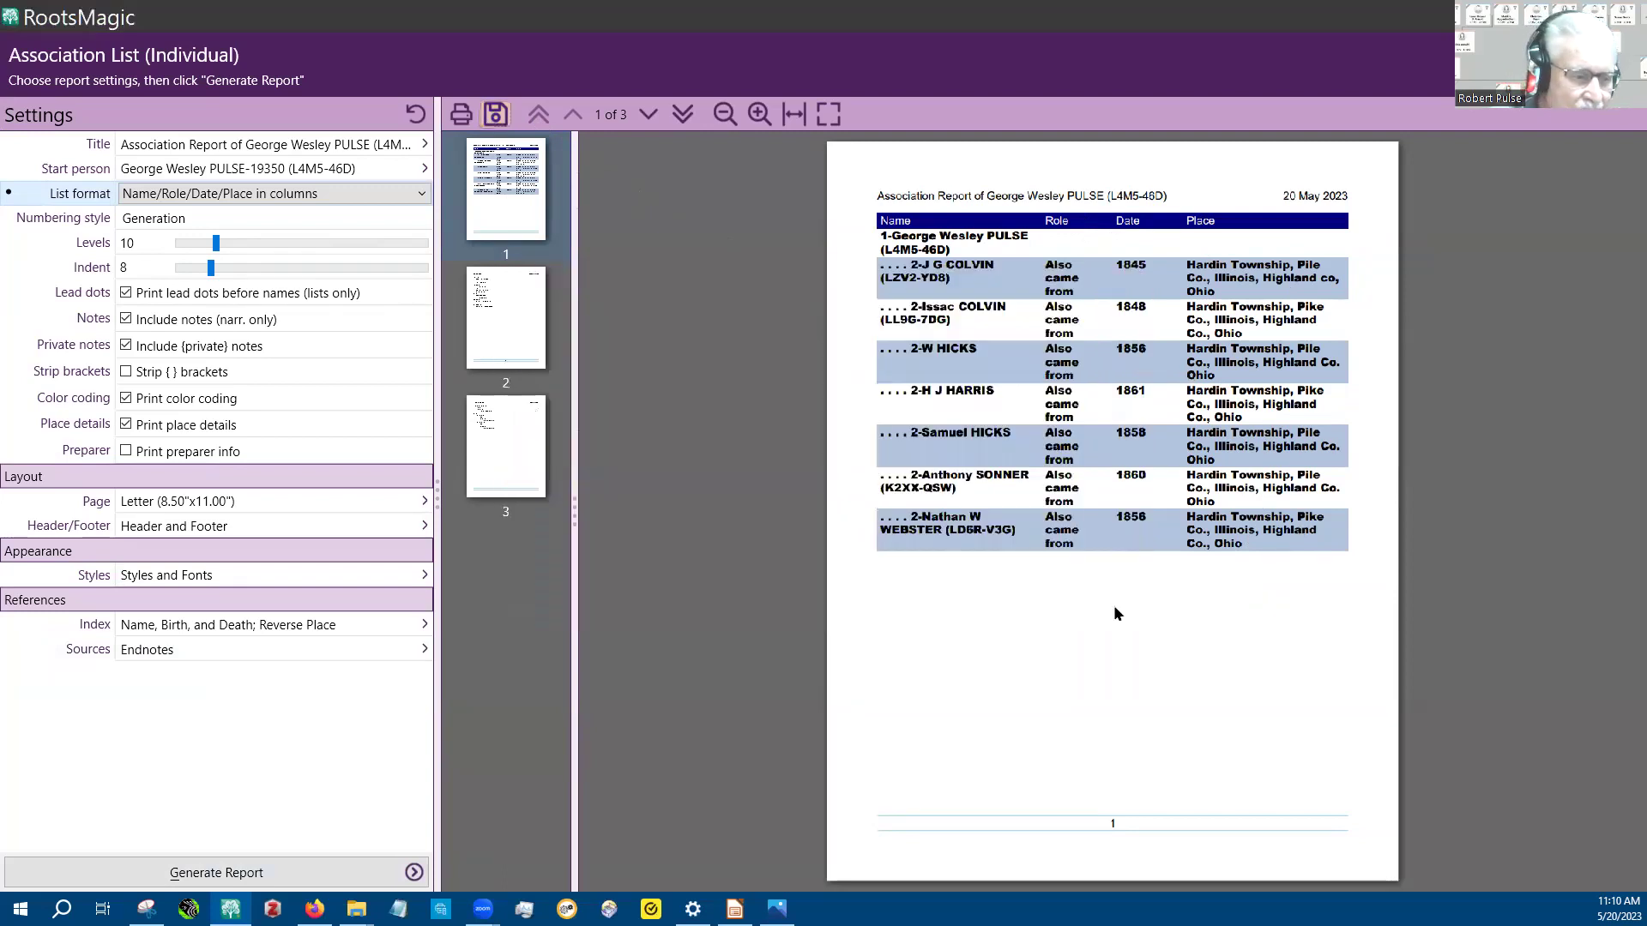
pyautogui.click(240, 194)
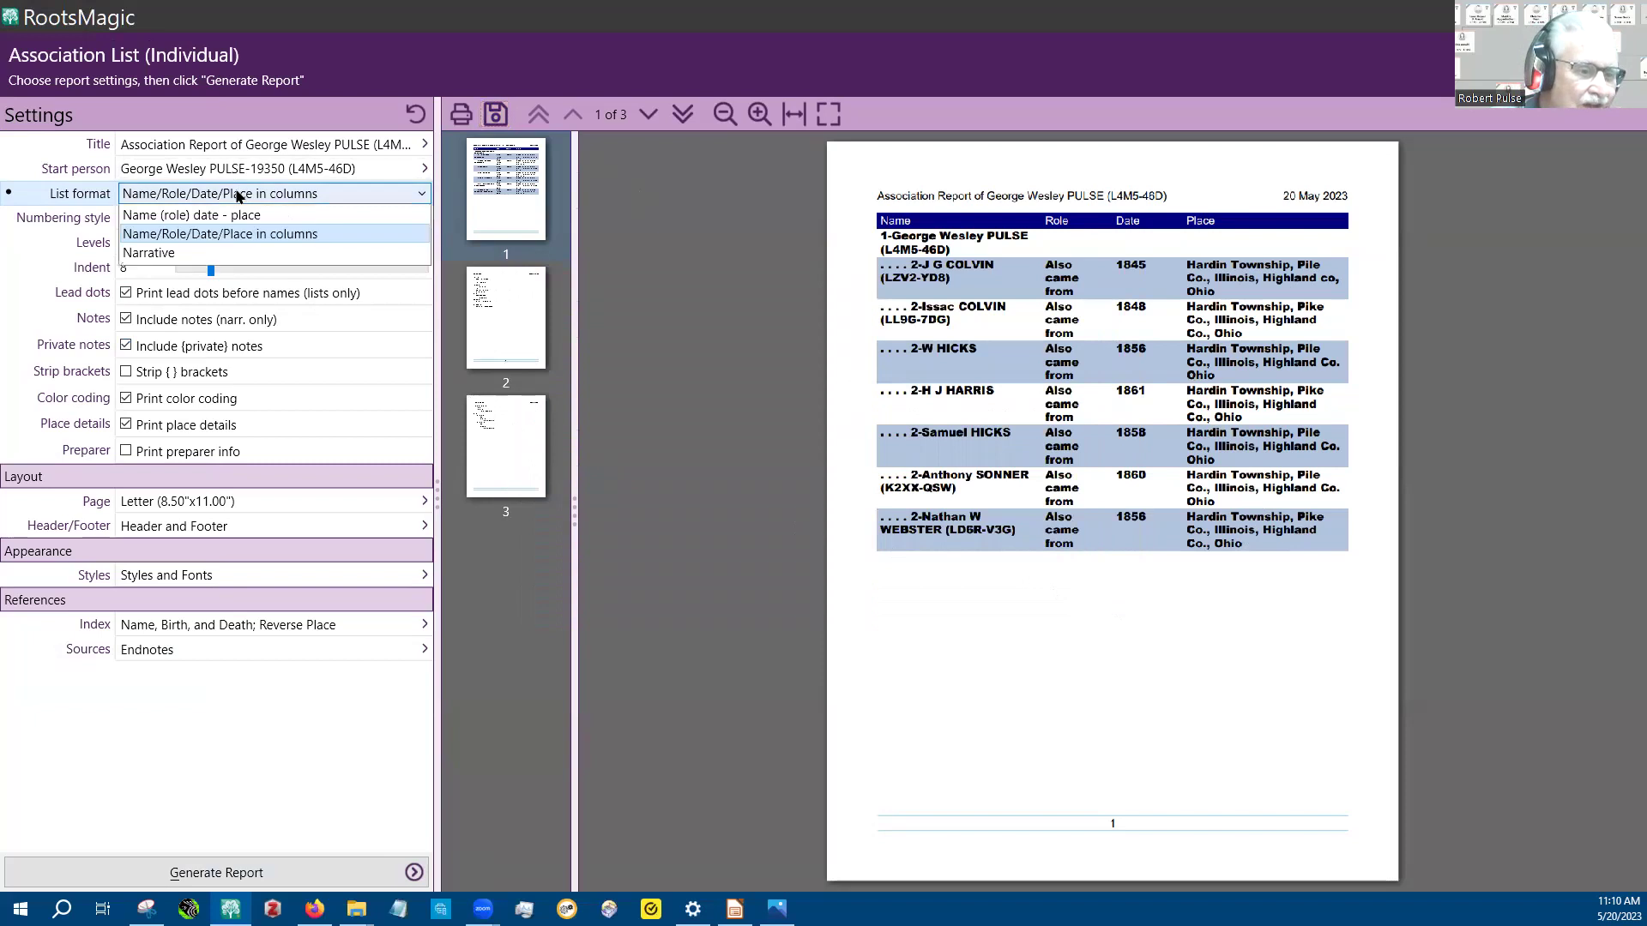
# Preview the association report as Narrative, then reset List format to Name/Role/Date/Place columns.
pyautogui.click(157, 262)
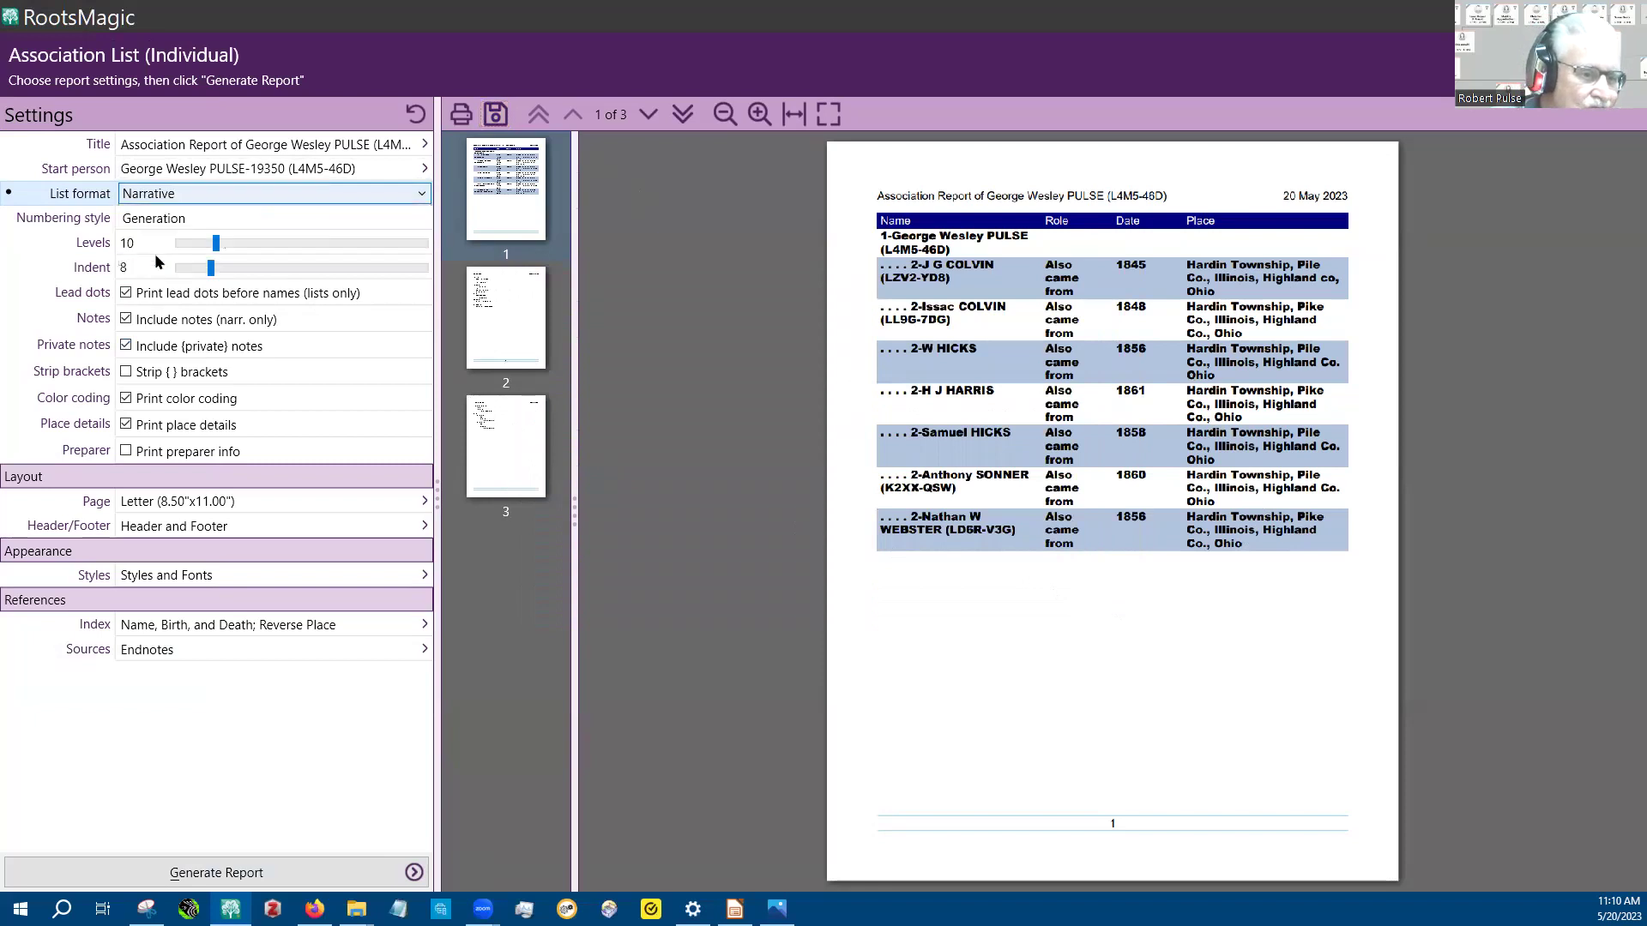
pyautogui.click(232, 870)
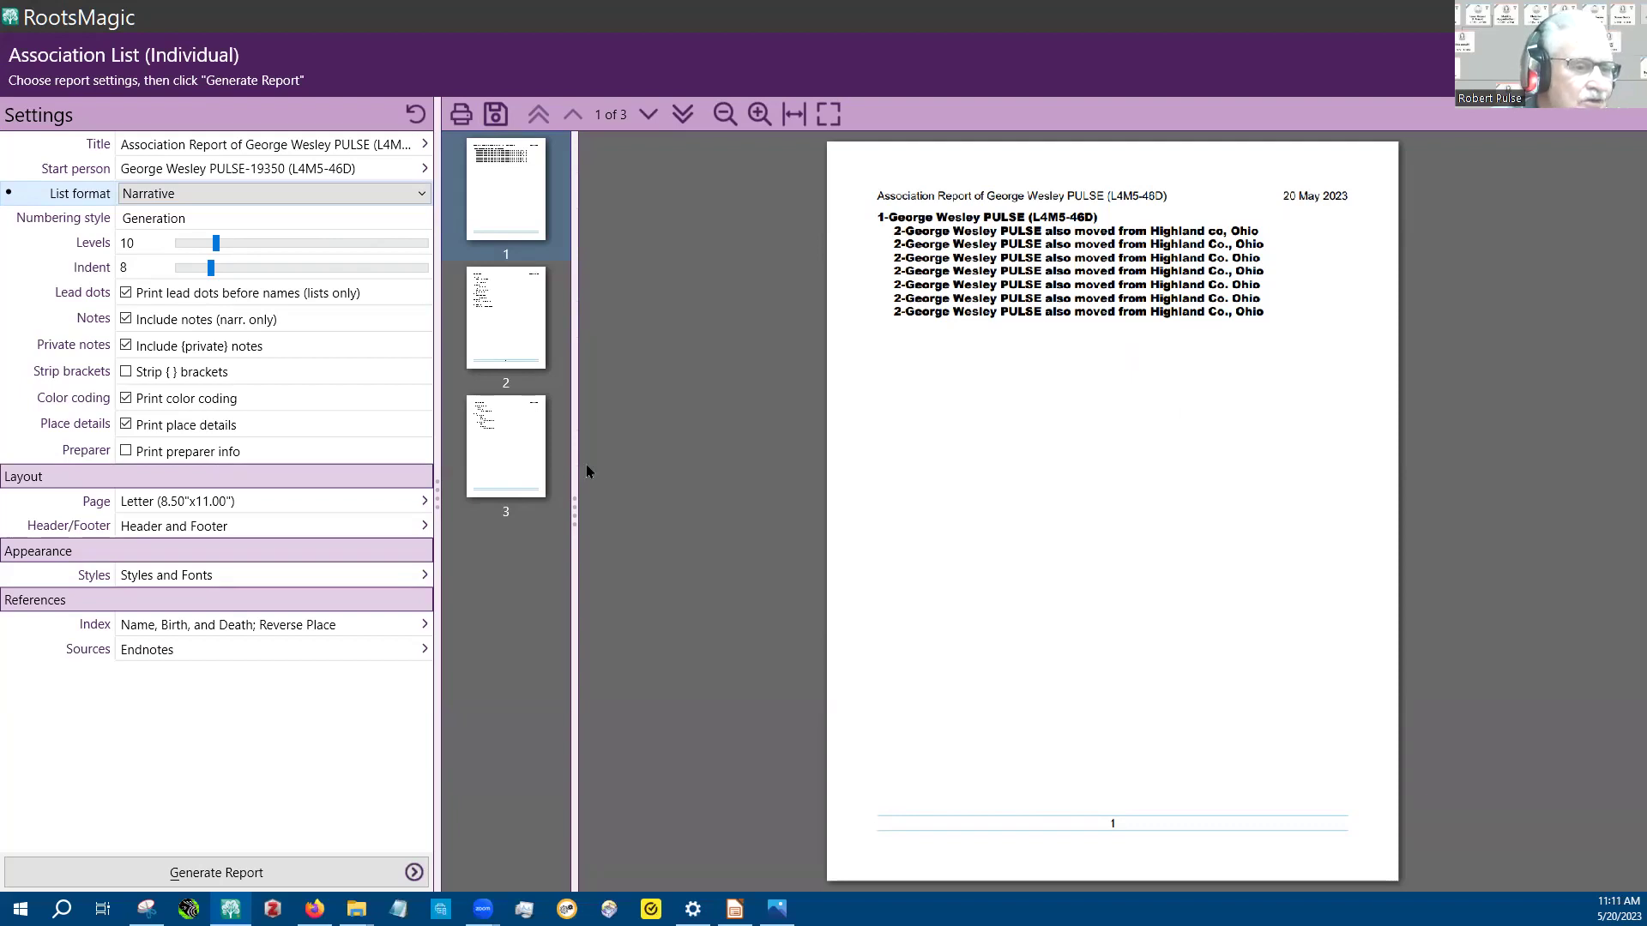
pyautogui.click(341, 197)
pyautogui.click(277, 233)
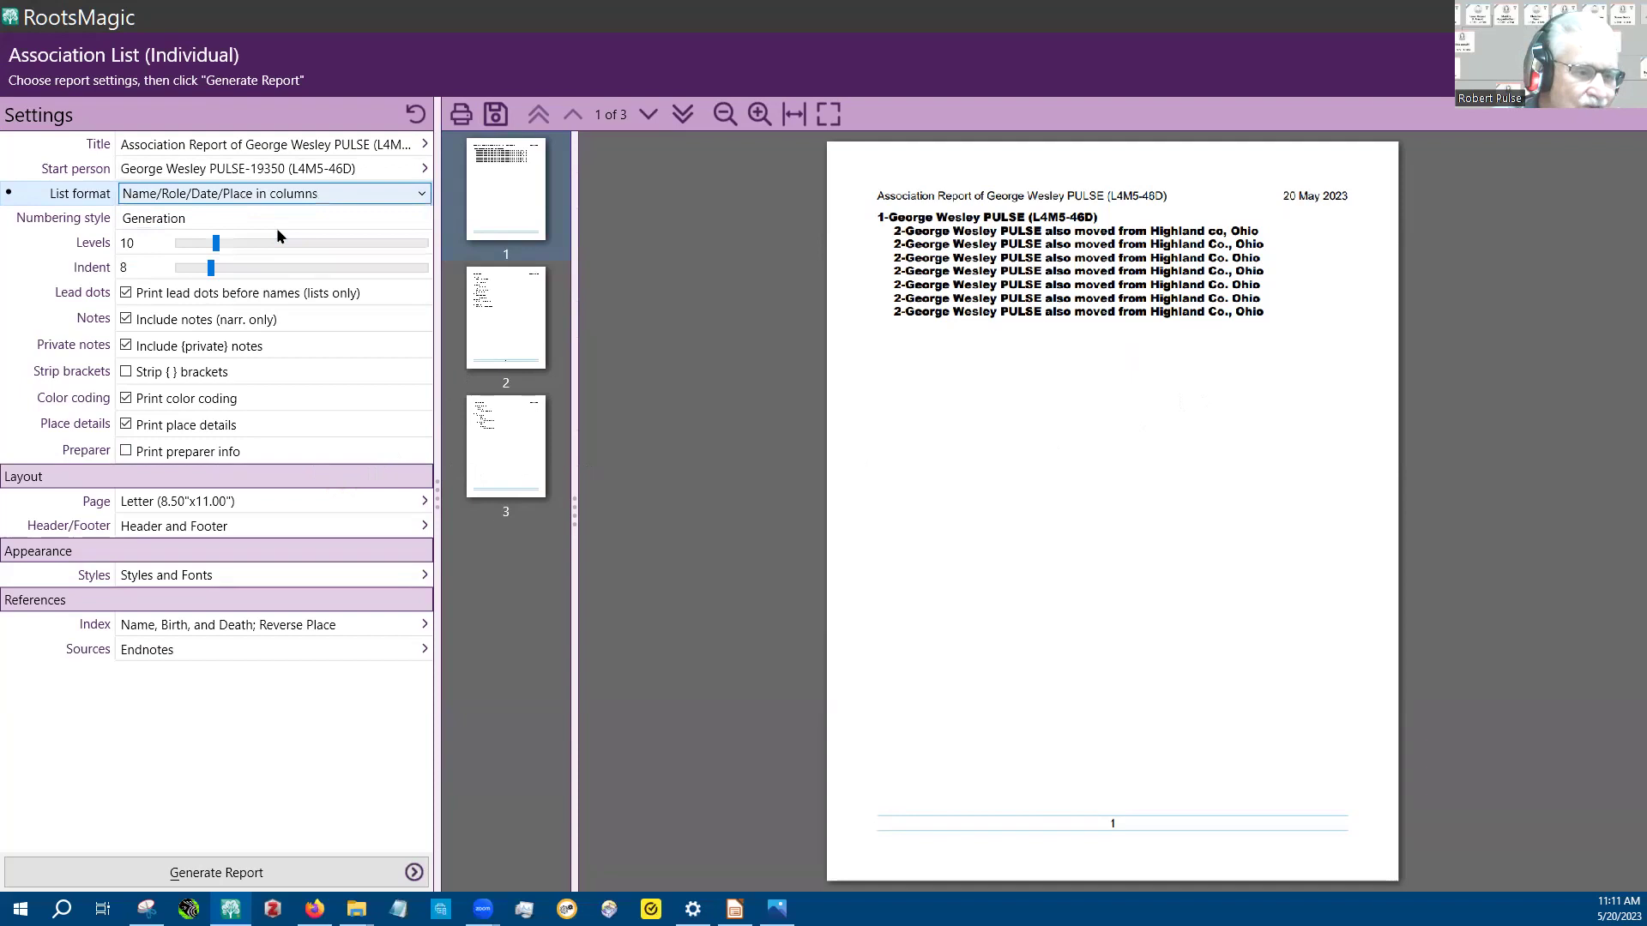
# Rebuild the Name/Role/Date/Place column report and save it as a Portable Document Format file in Downloads.
pyautogui.click(262, 879)
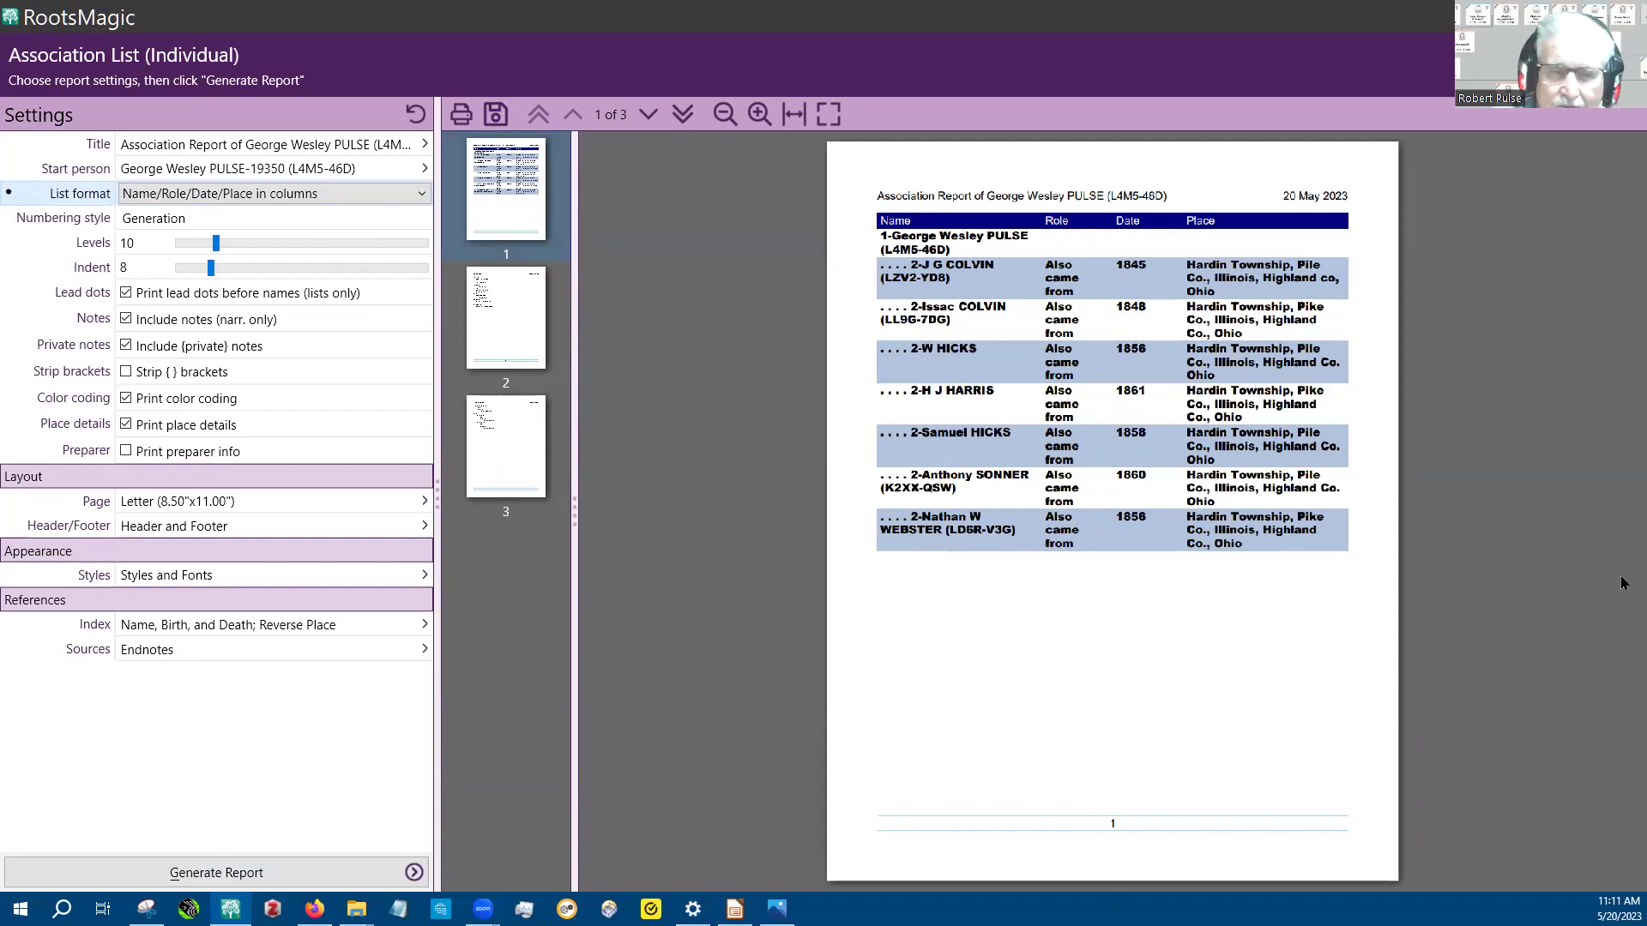
pyautogui.click(495, 118)
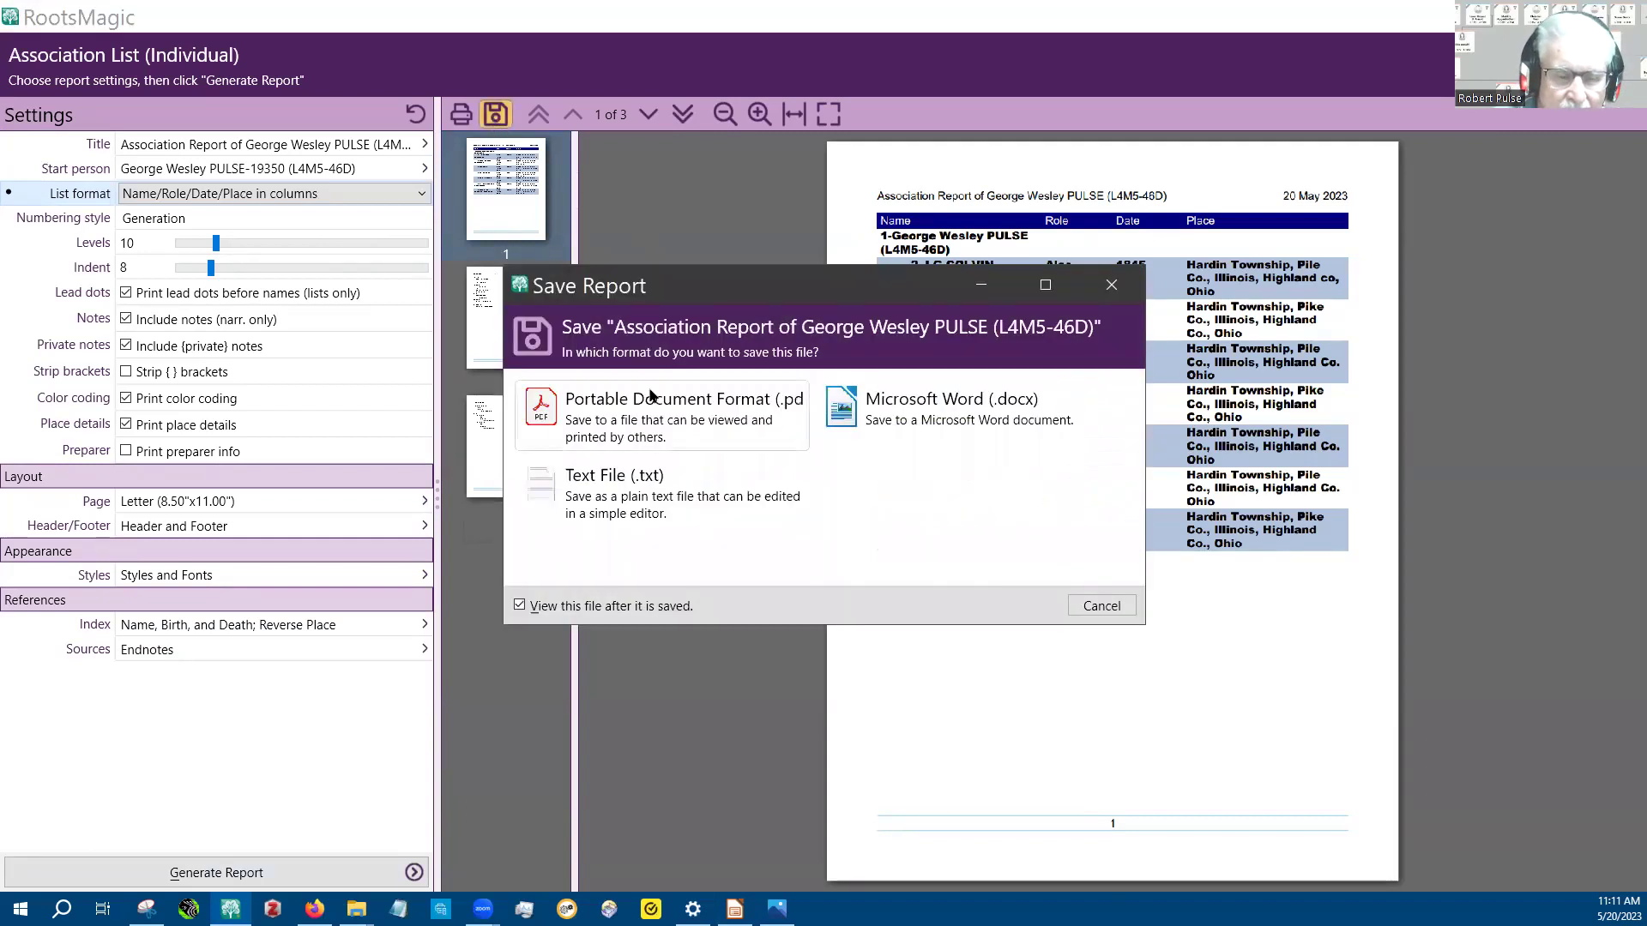
pyautogui.click(650, 396)
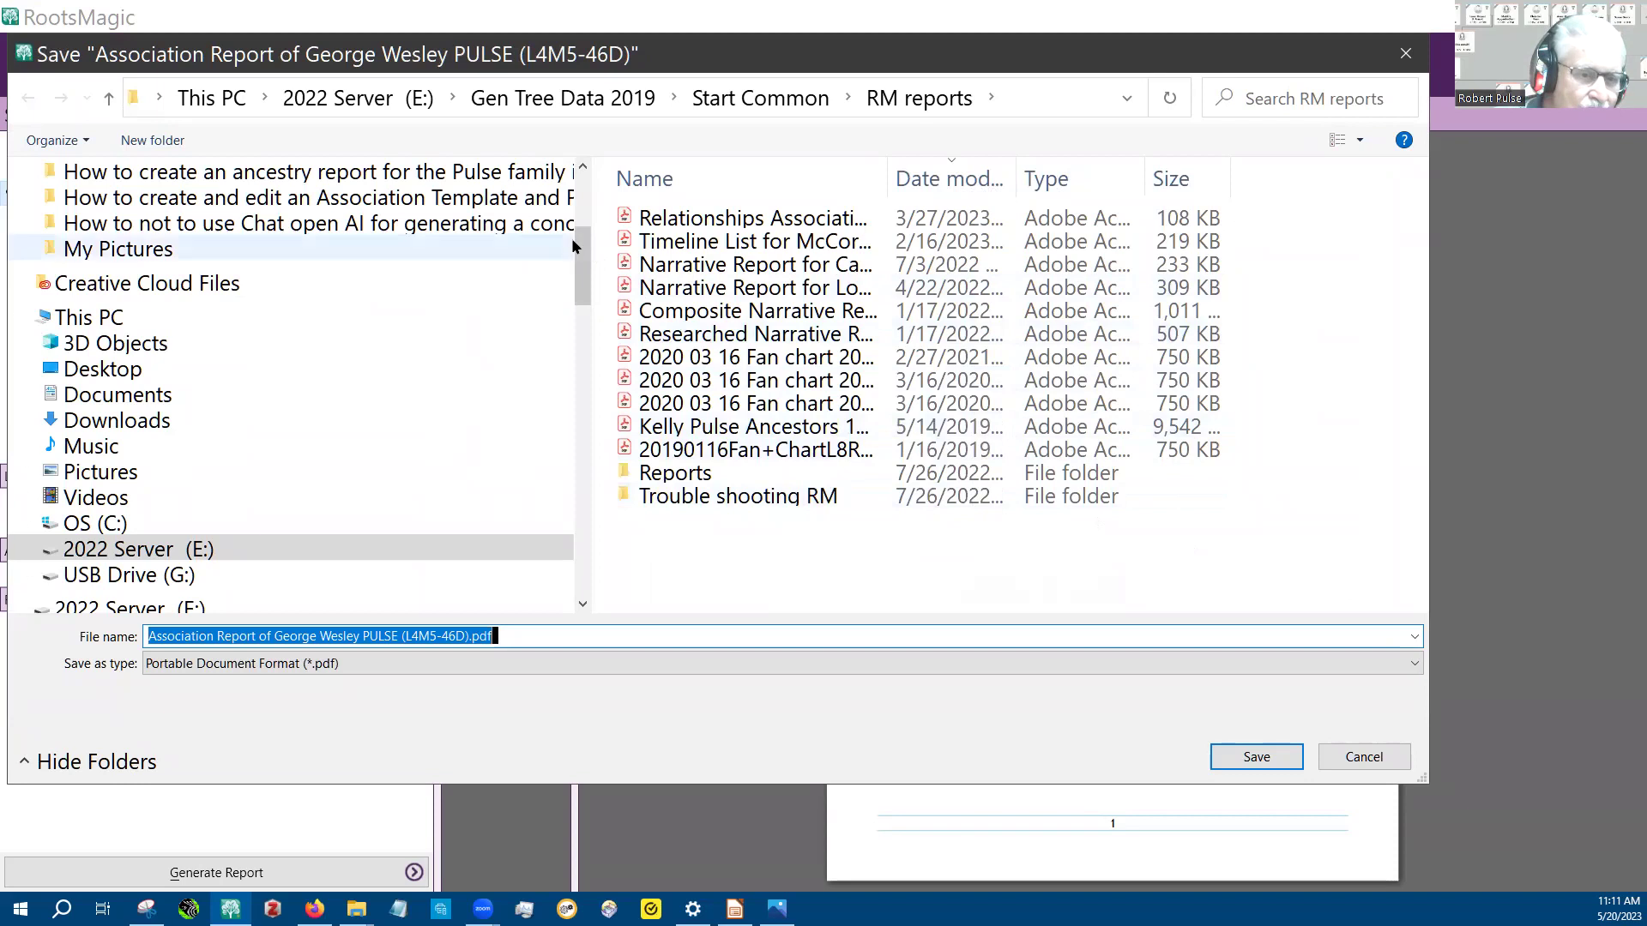
pyautogui.click(125, 420)
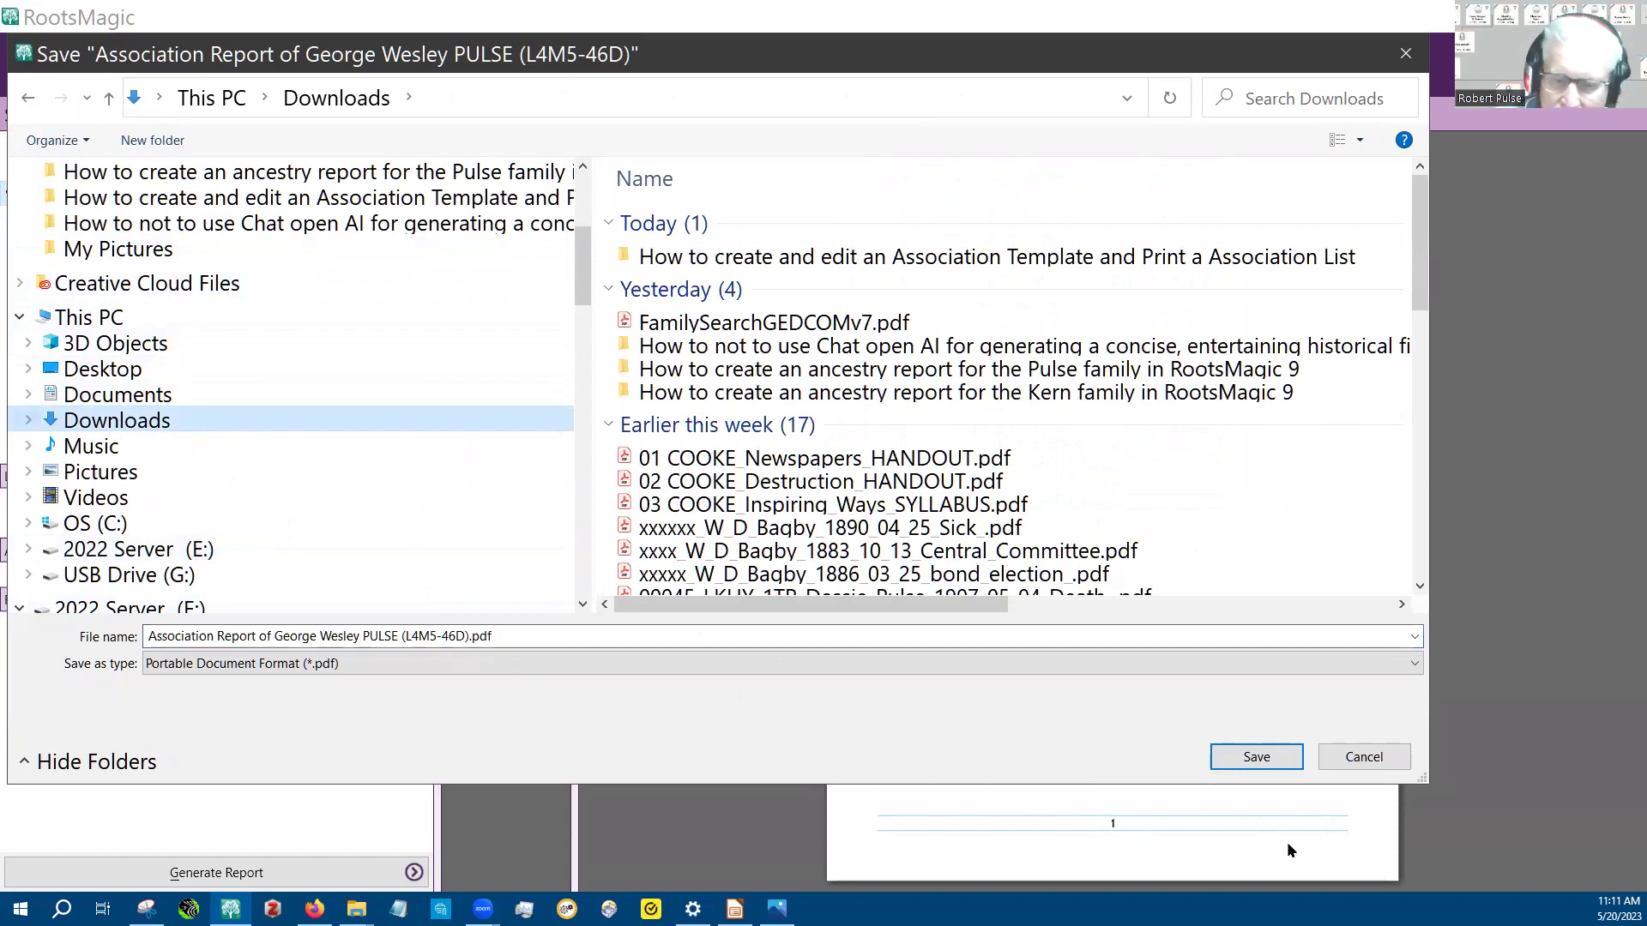
pyautogui.click(1254, 757)
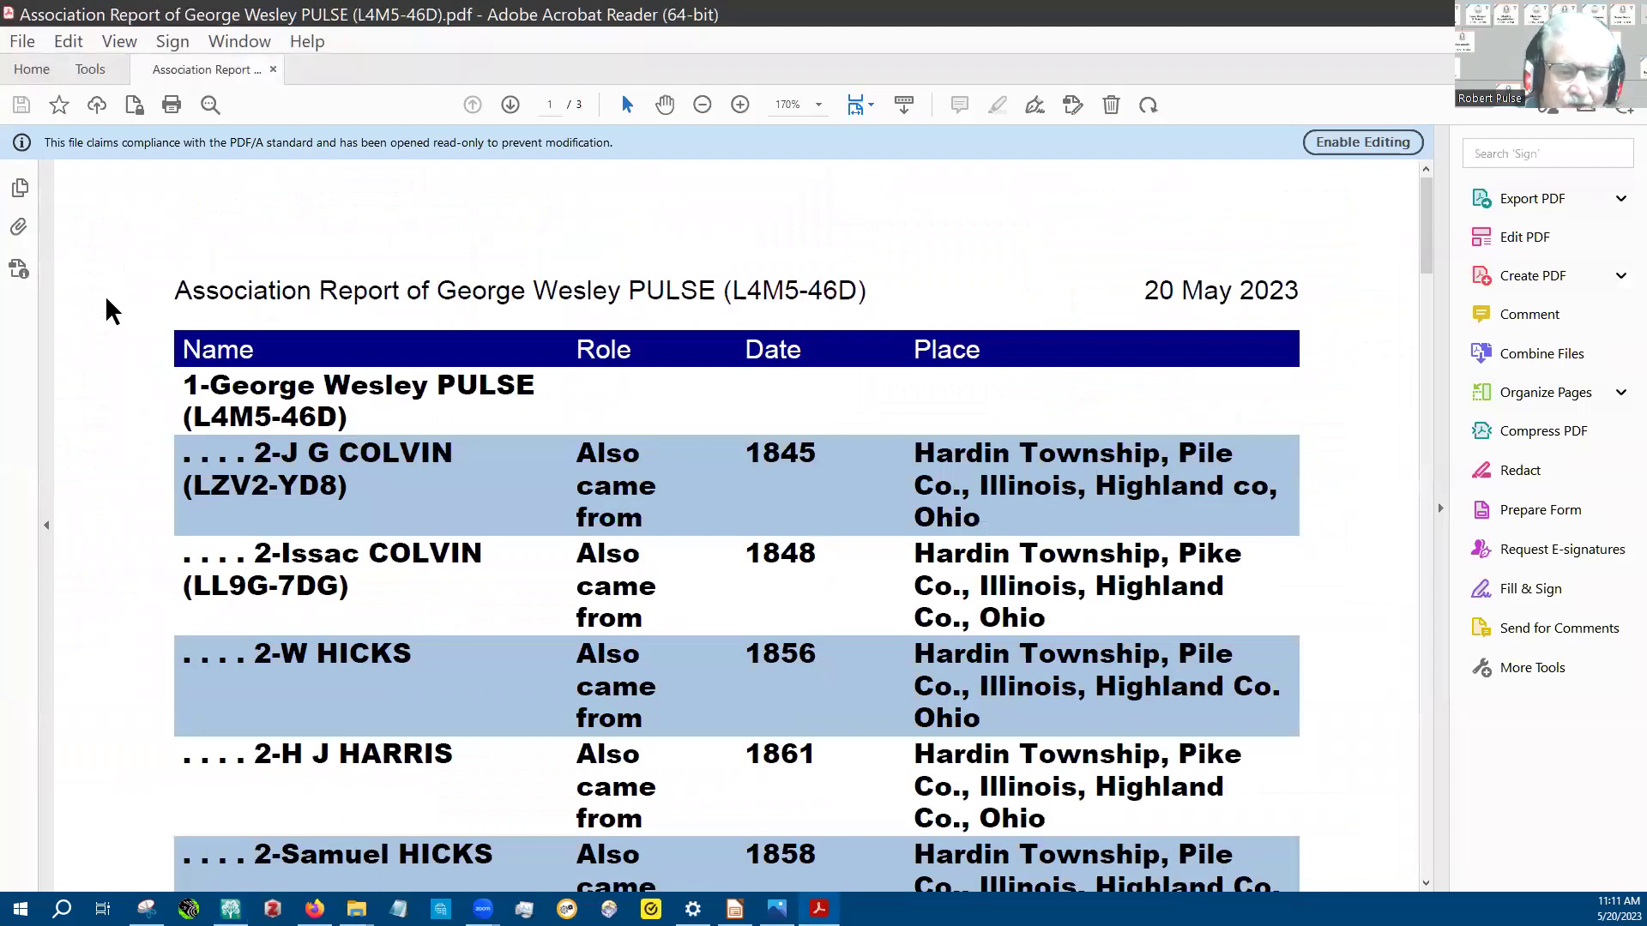
# Scroll down through the PDF's 'Also came from' neighbours table and back up.
pyautogui.scroll(-1, 111, 311)
pyautogui.scroll(-3, 111, 311)
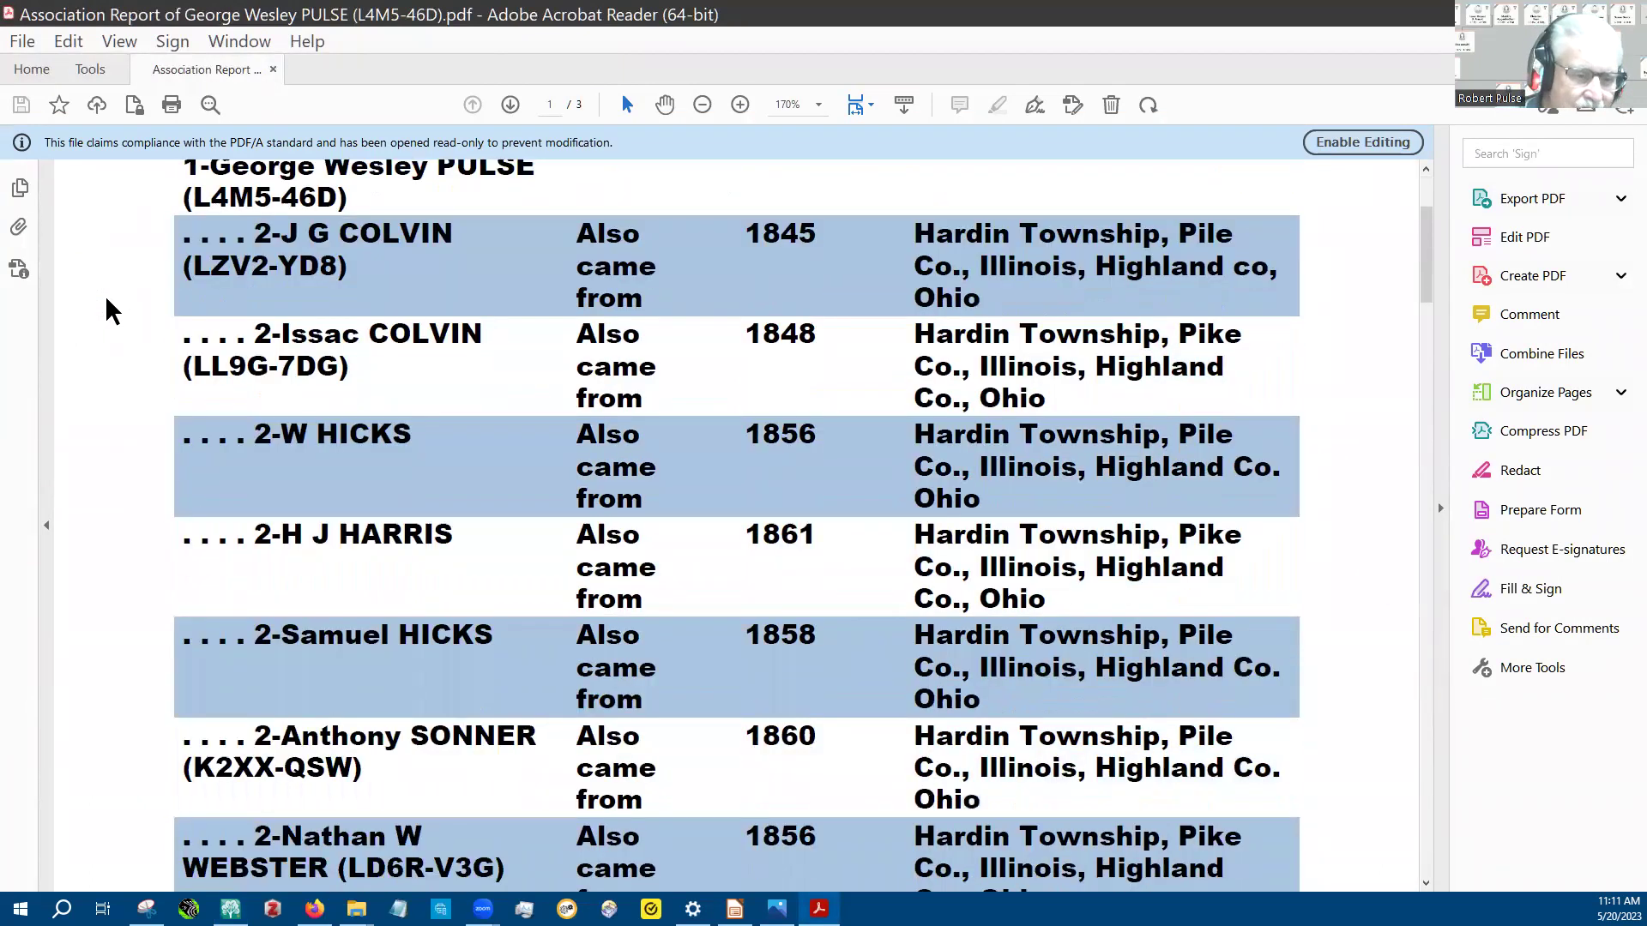
pyautogui.scroll(-1, 112, 311)
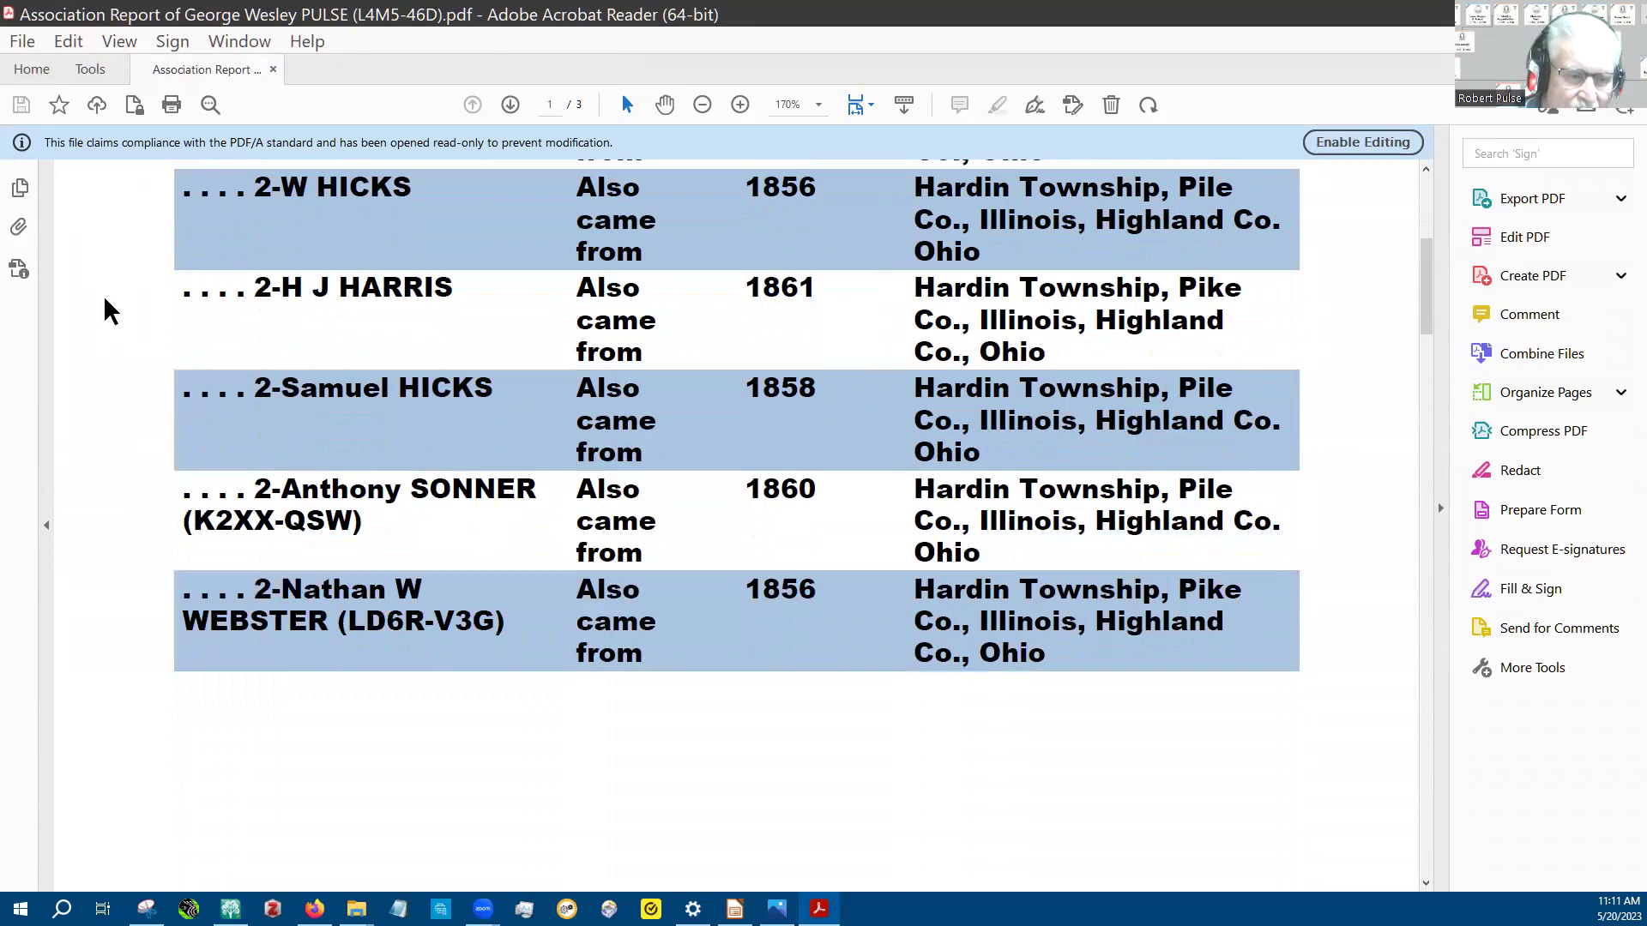
pyautogui.scroll(-1, 112, 311)
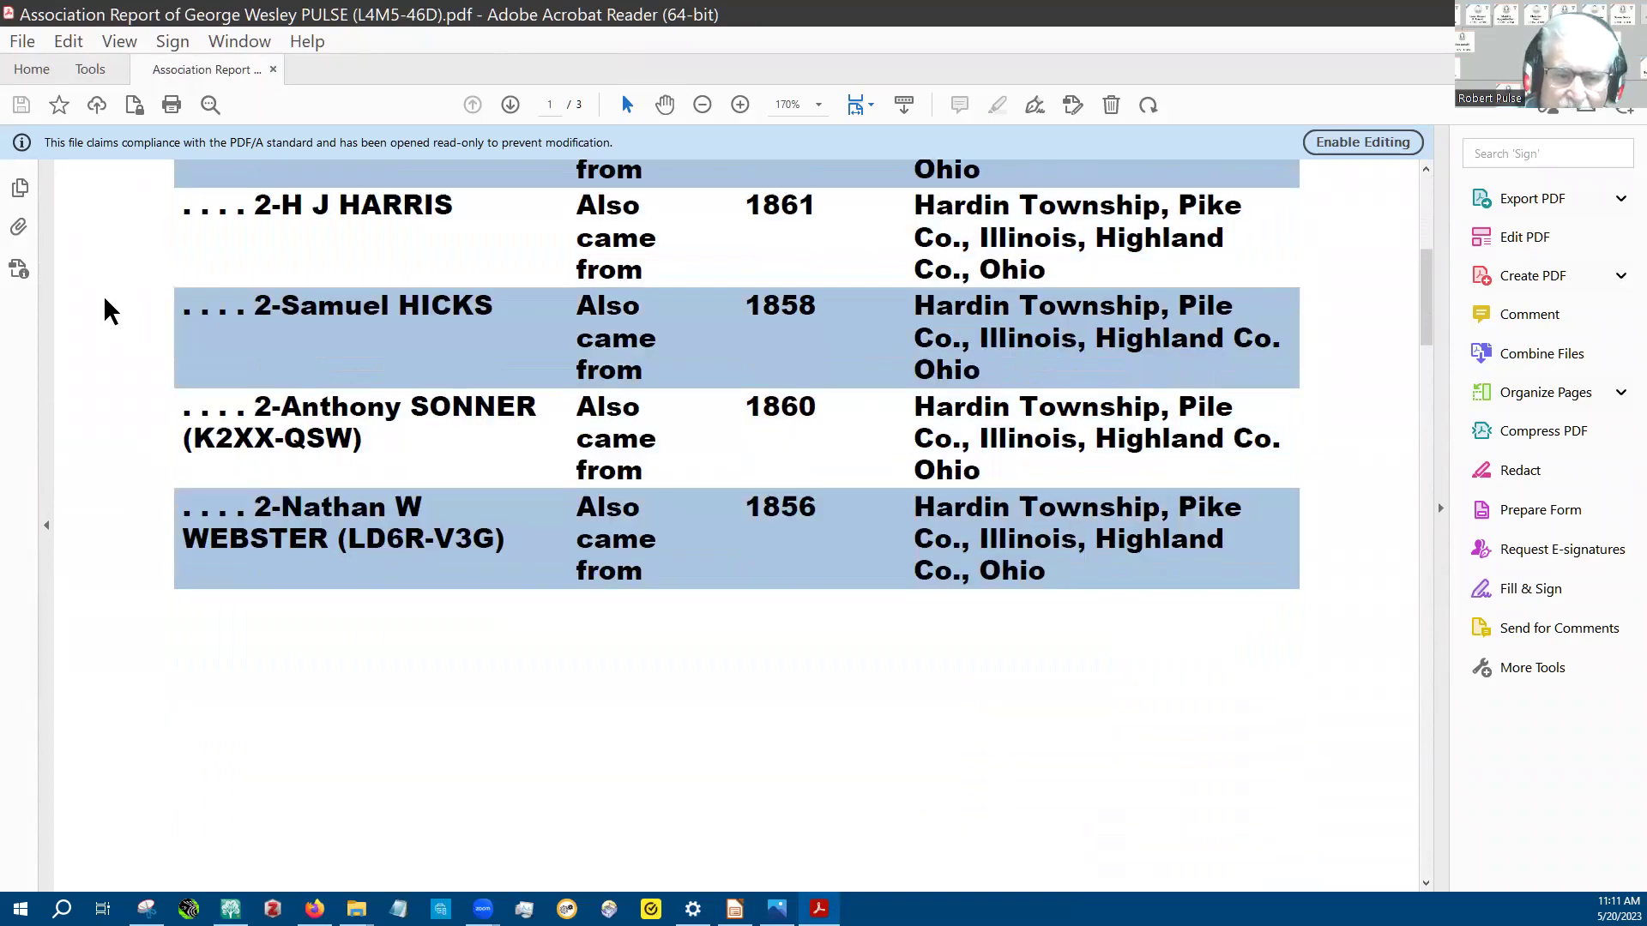
pyautogui.scroll(6, 128, 273)
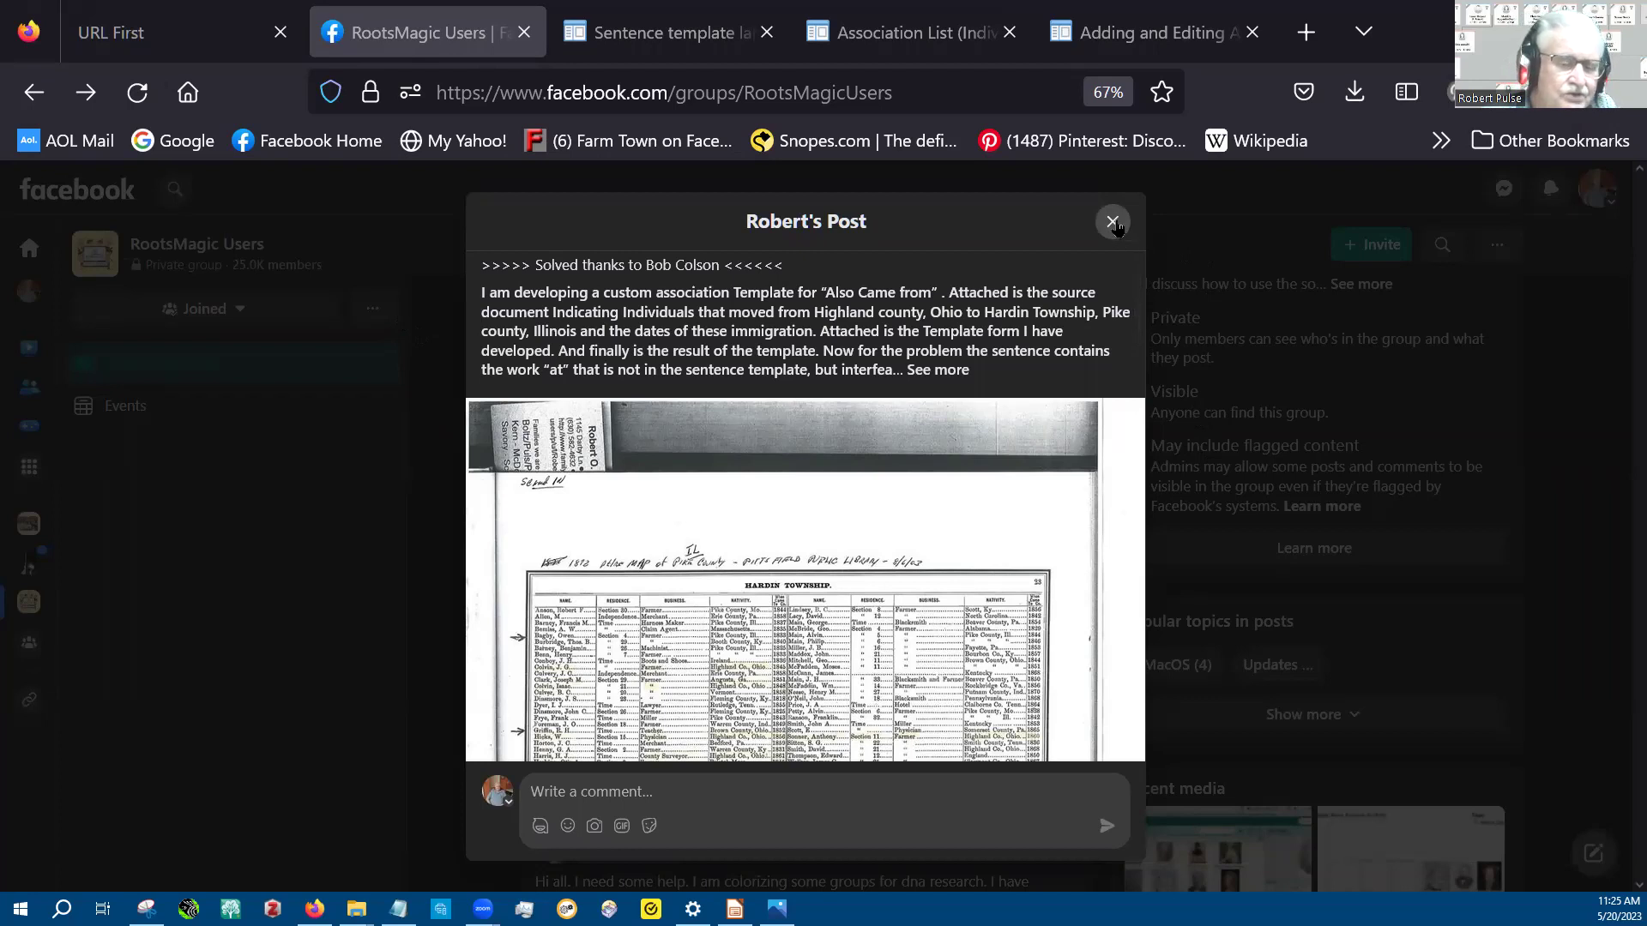
# Close the enlarged post and scroll to its top reply about [Place:Plain] and [PlaceDetails:Plain].
pyautogui.click(1112, 223)
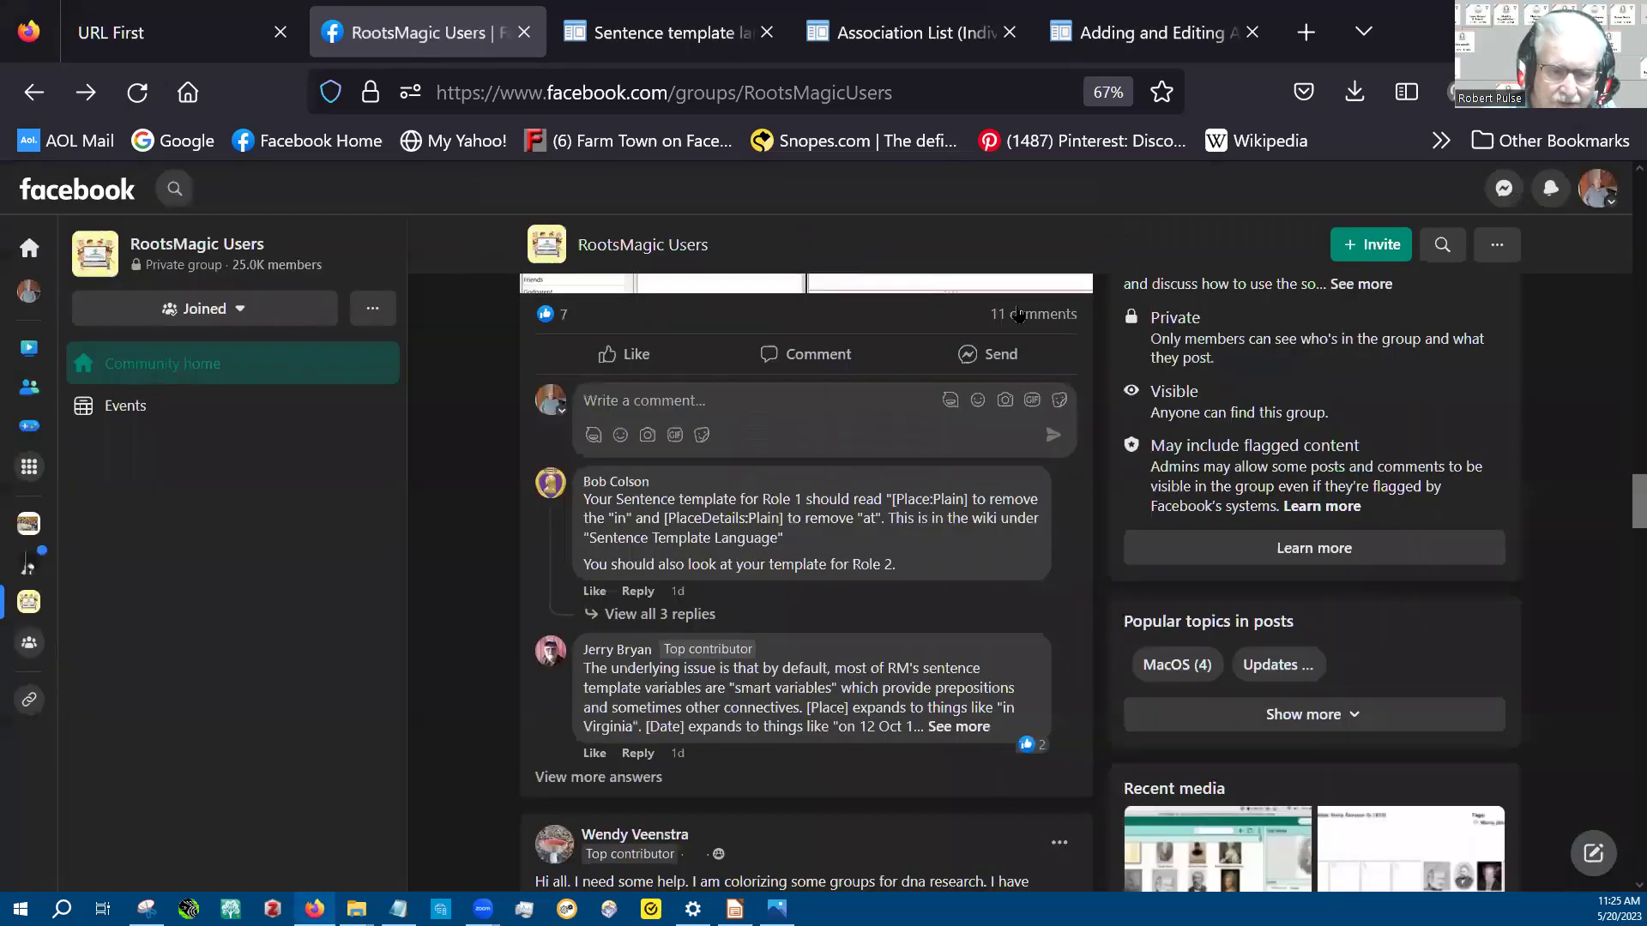
pyautogui.scroll(2, 471, 487)
pyautogui.scroll(5, 470, 487)
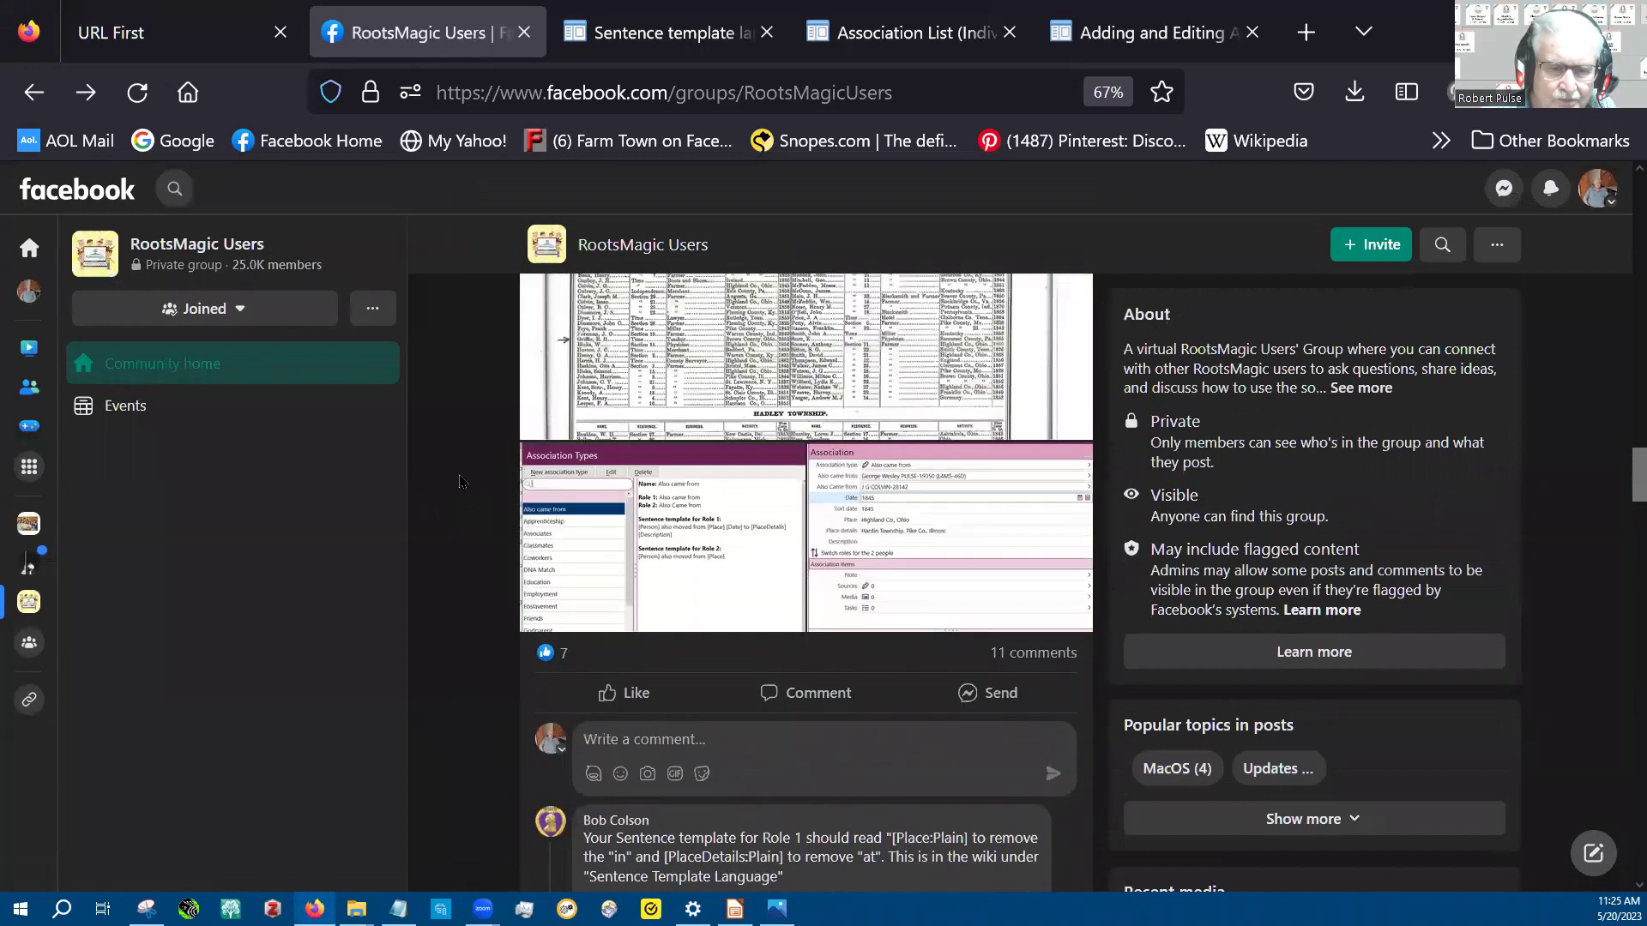
pyautogui.scroll(2, 459, 481)
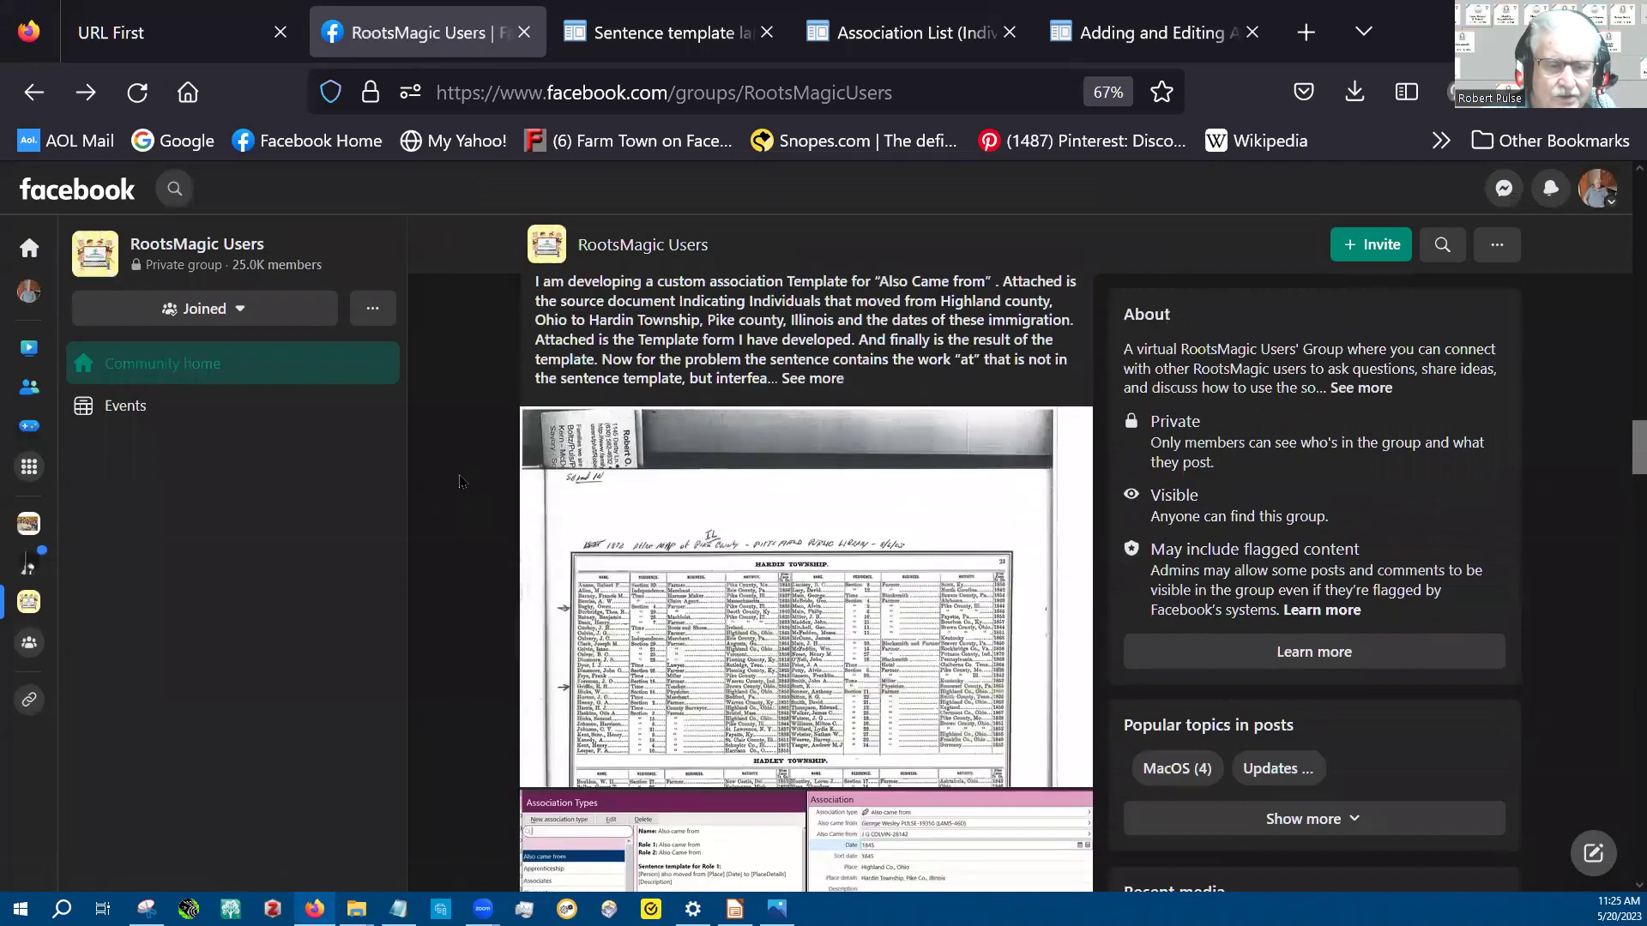
pyautogui.scroll(1, 459, 481)
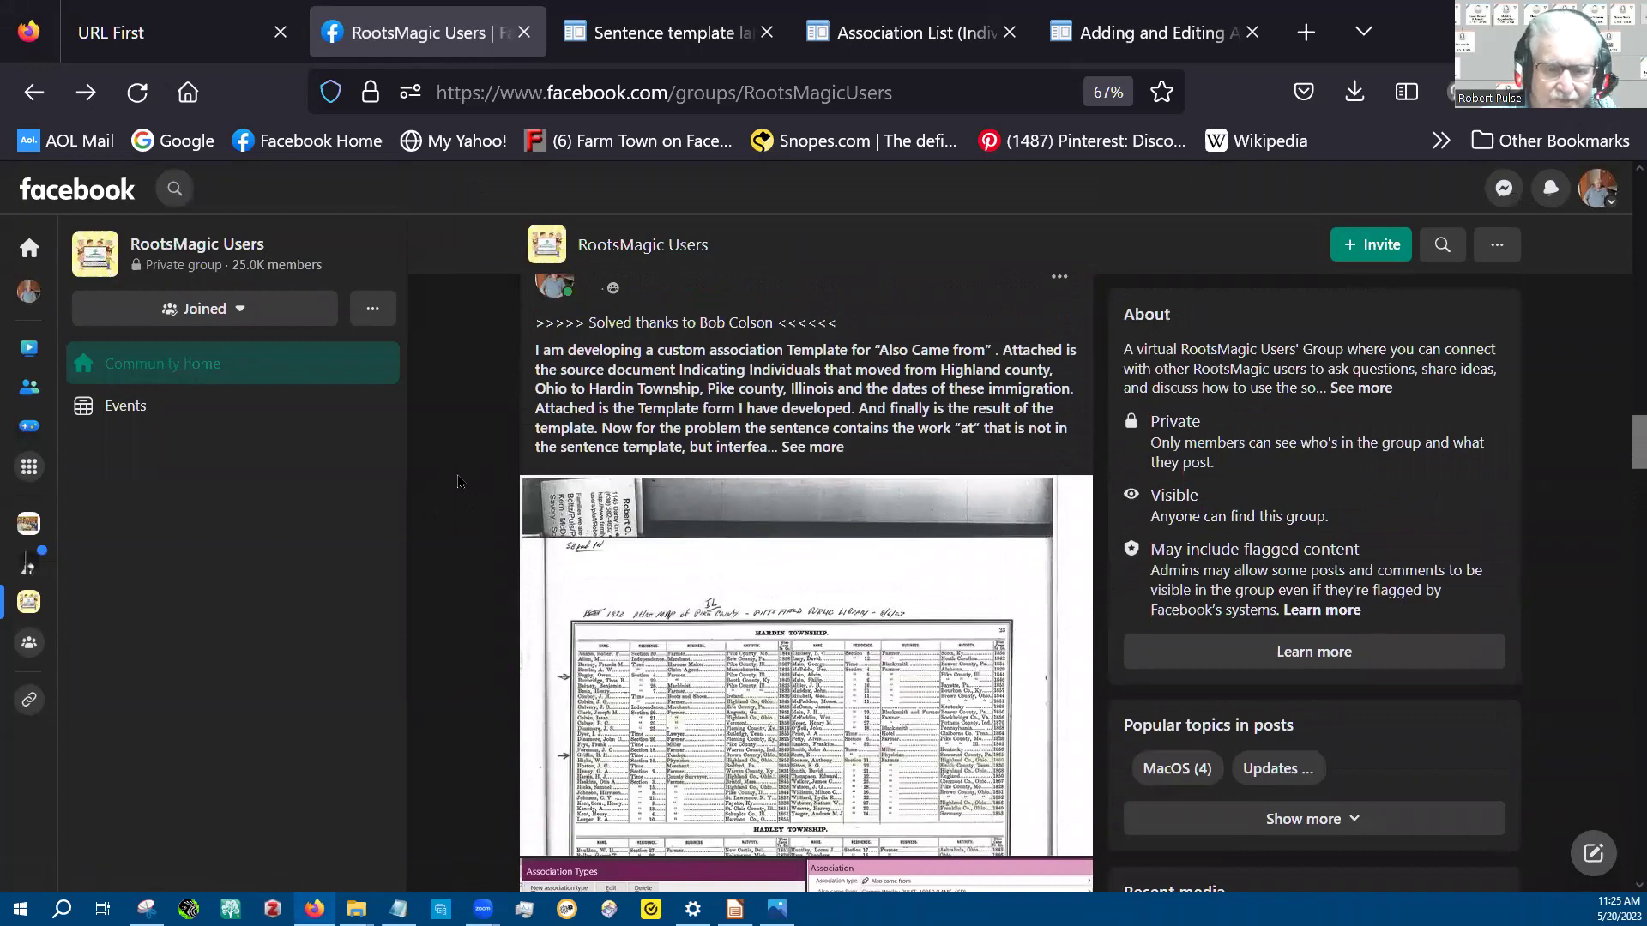
pyautogui.scroll(-3, 459, 481)
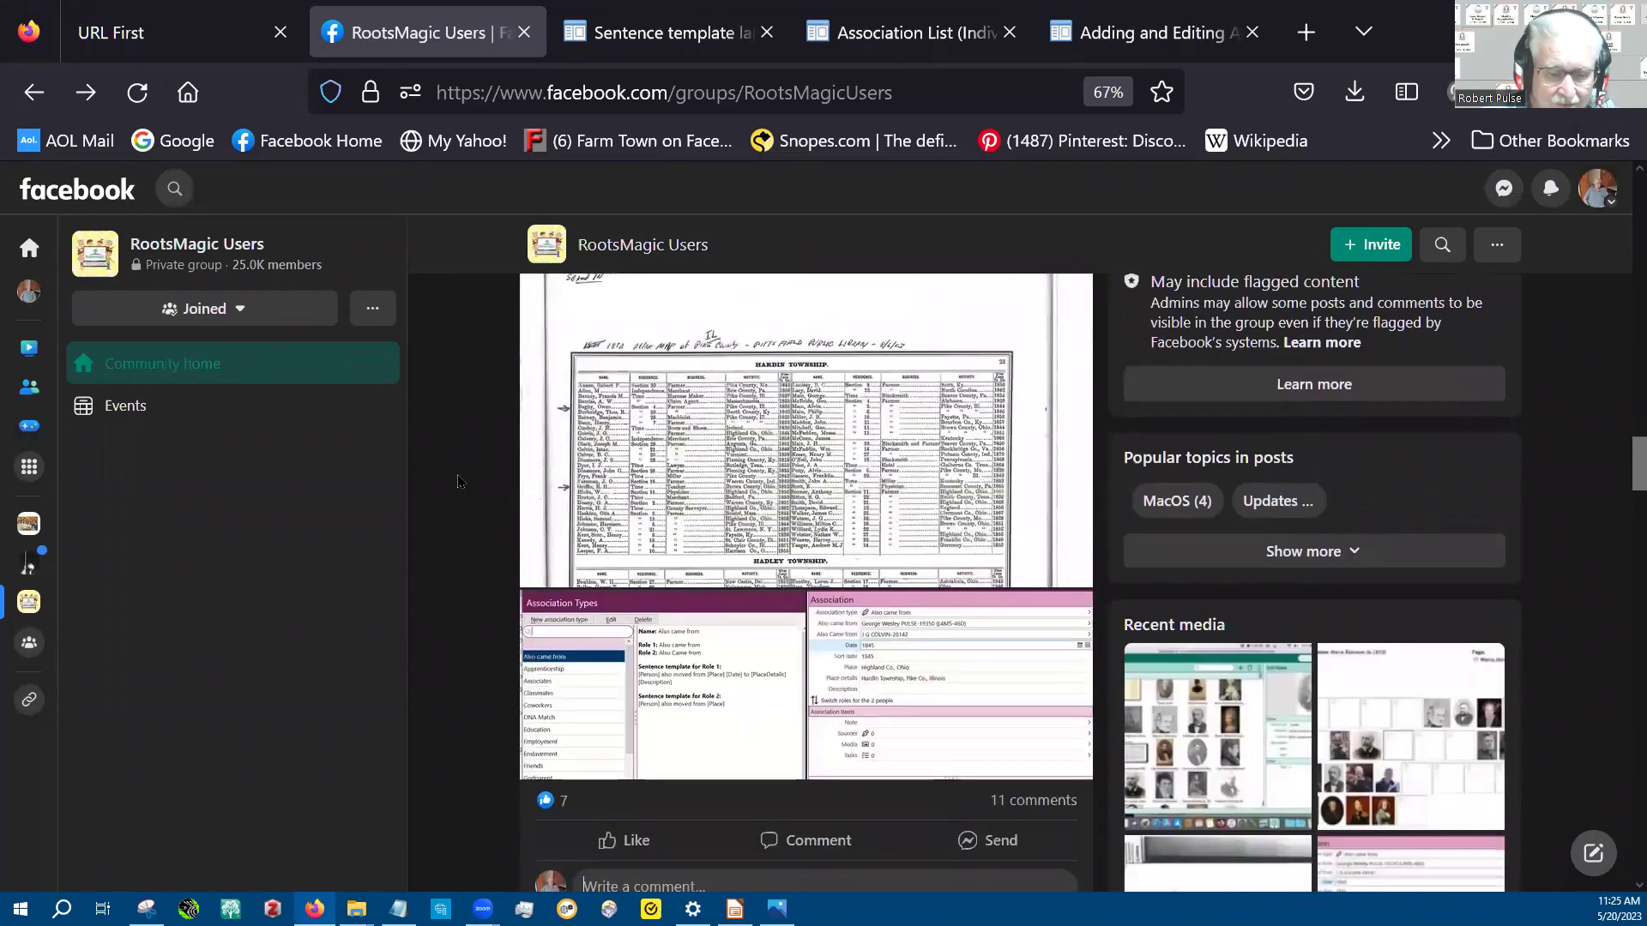
pyautogui.scroll(-6, 459, 481)
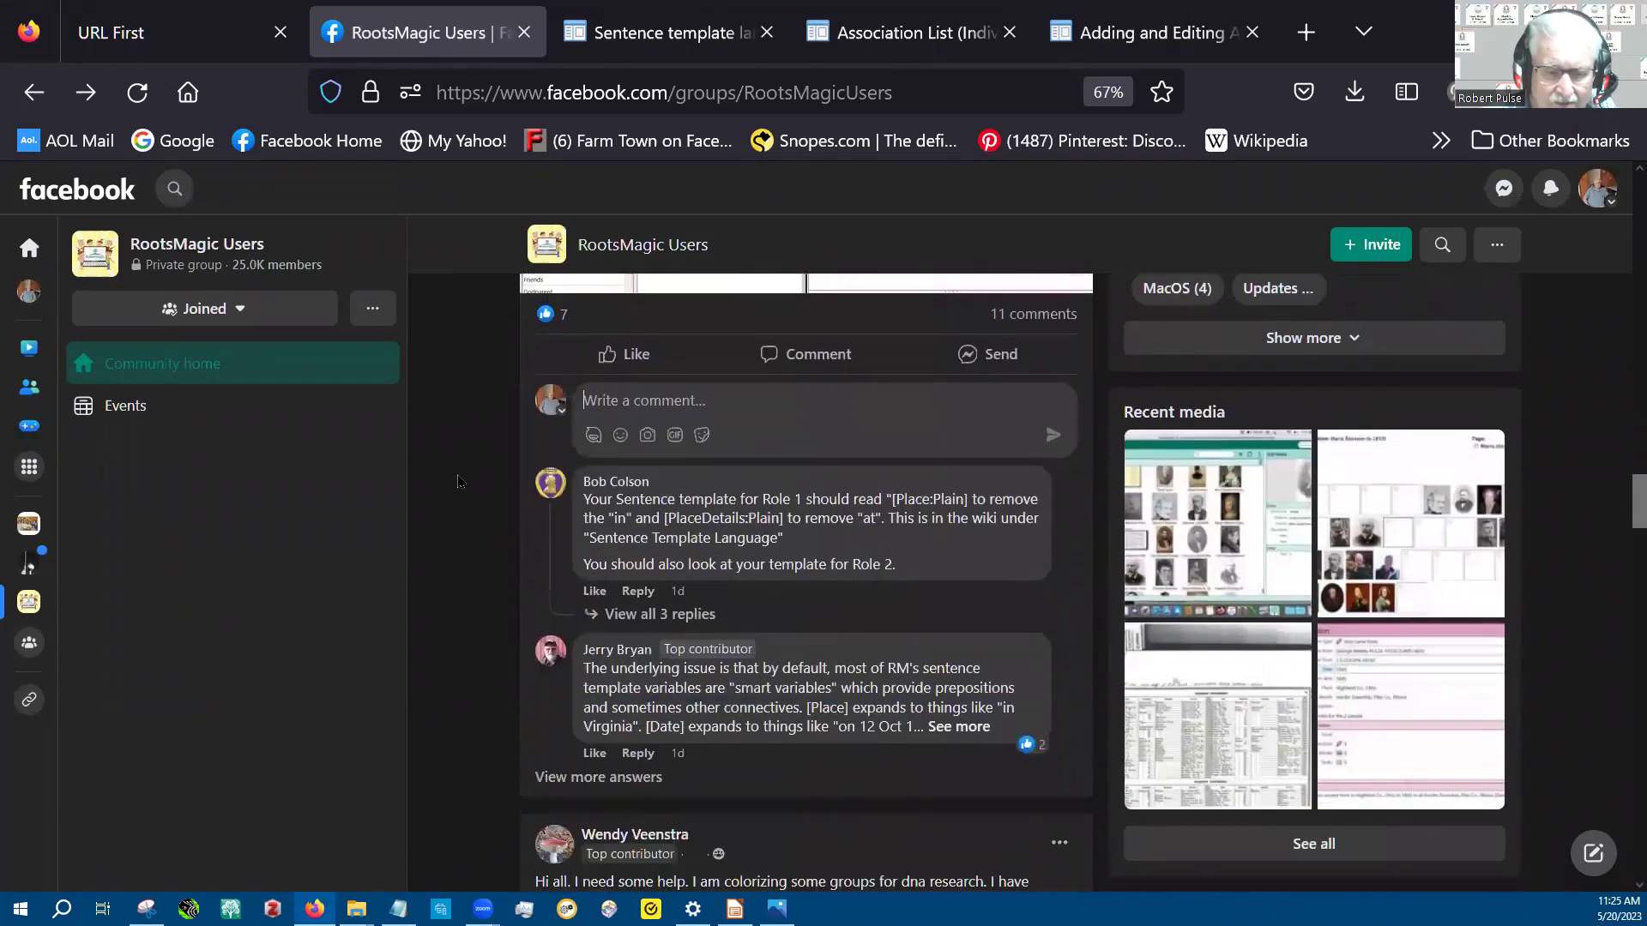
pyautogui.scroll(-1, 457, 481)
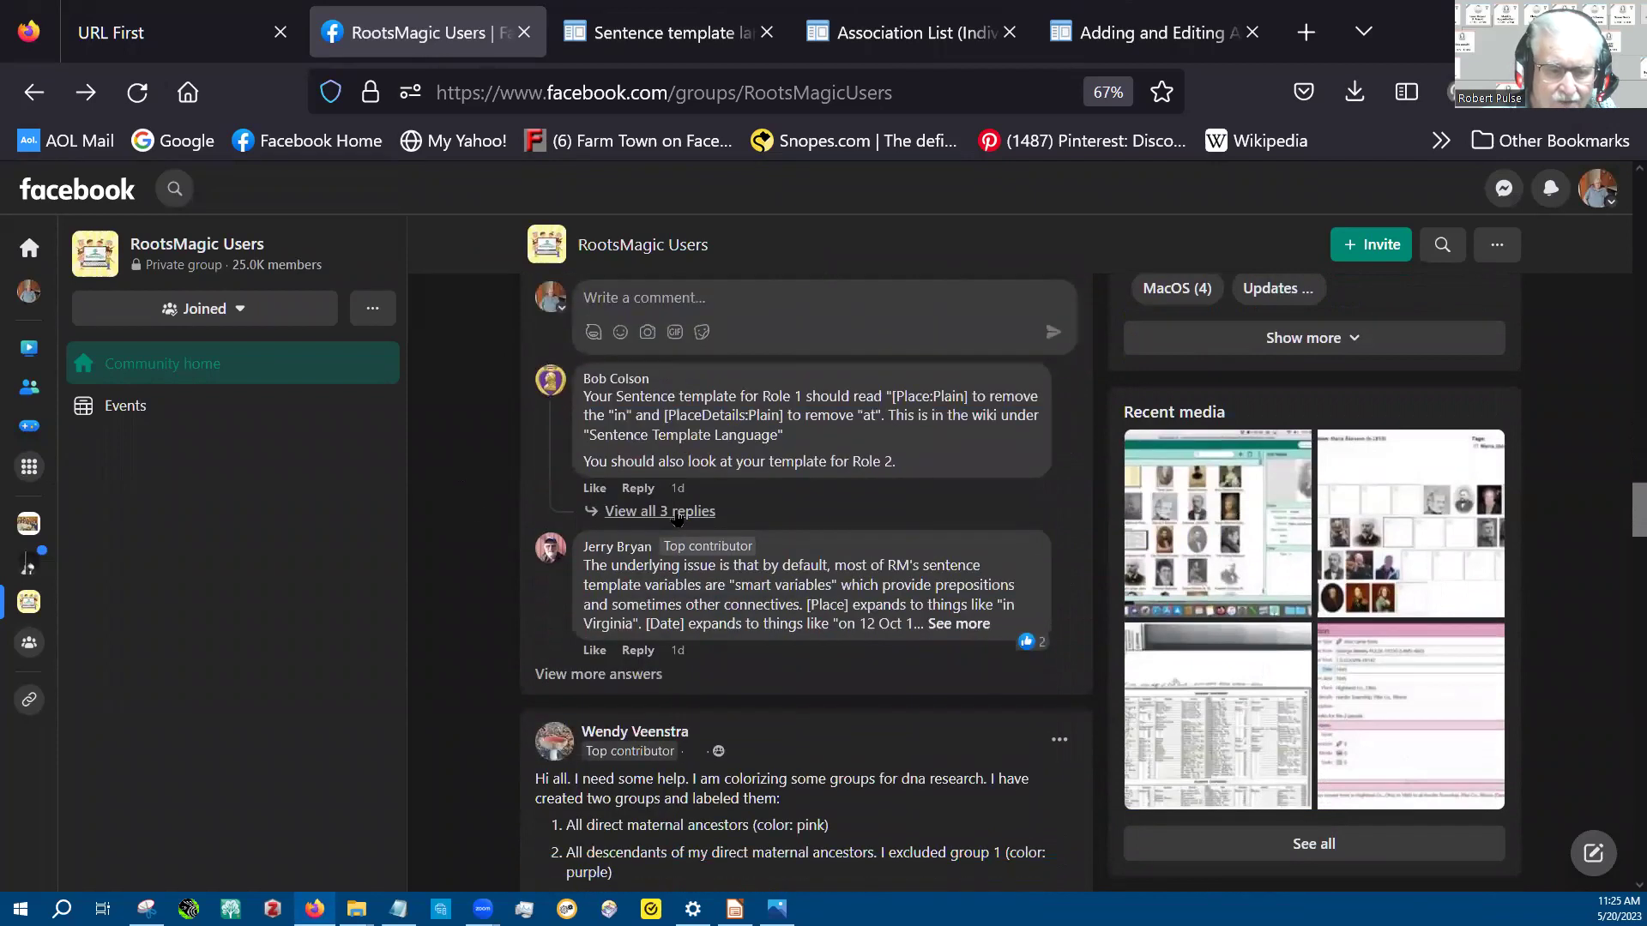
pyautogui.click(641, 513)
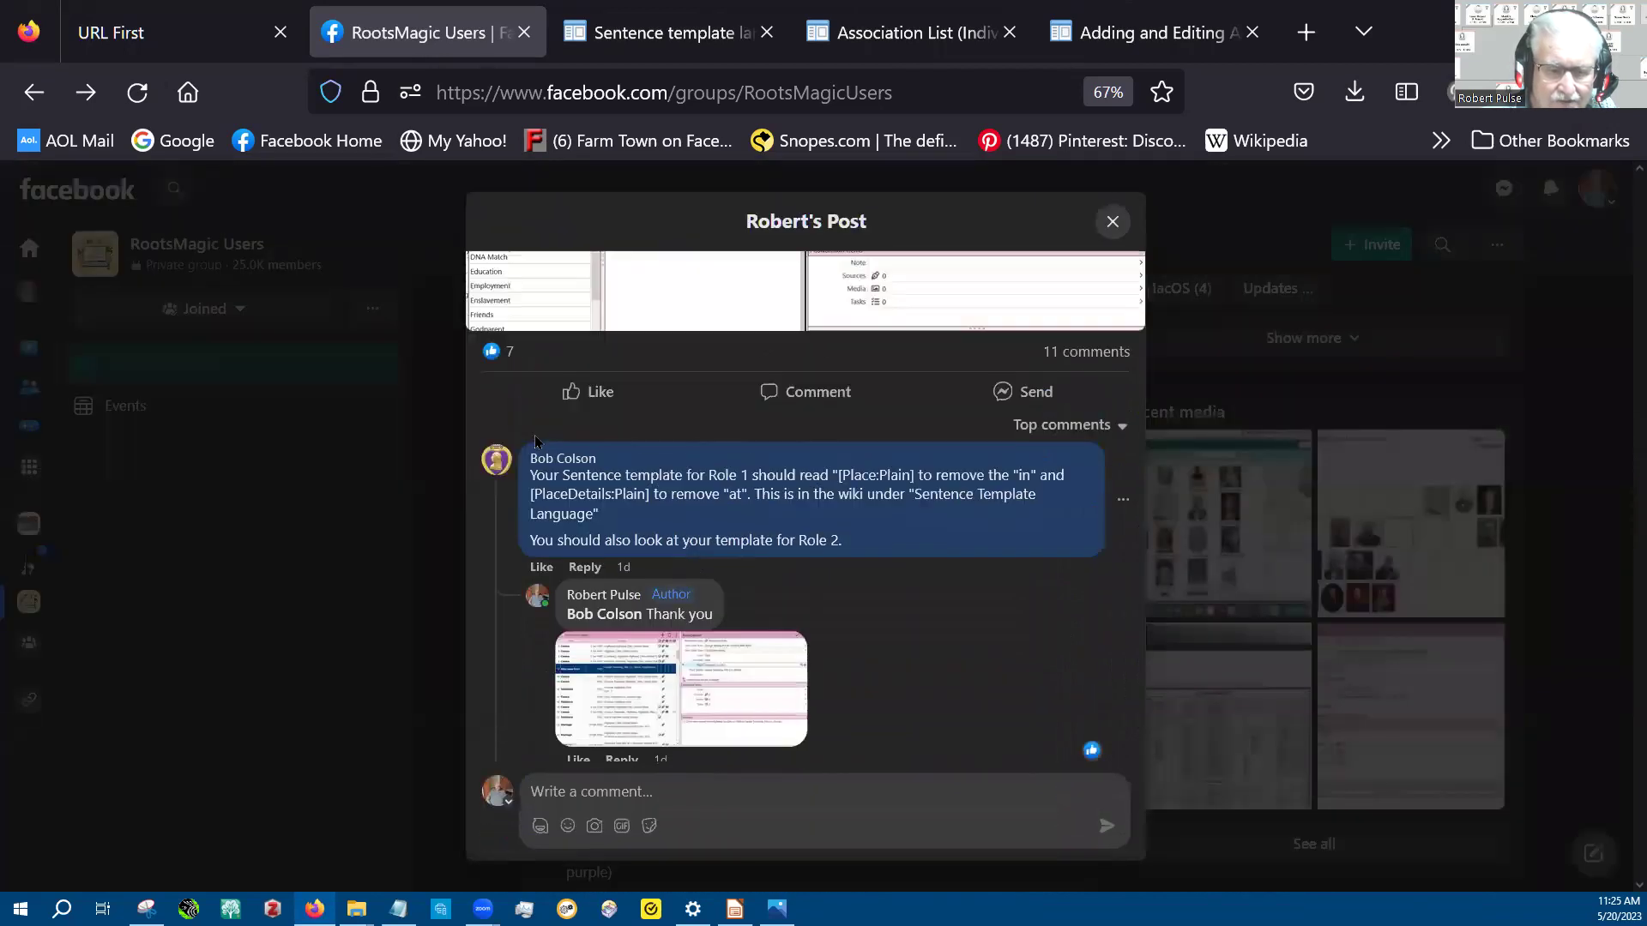
pyautogui.scroll(-4, 535, 441)
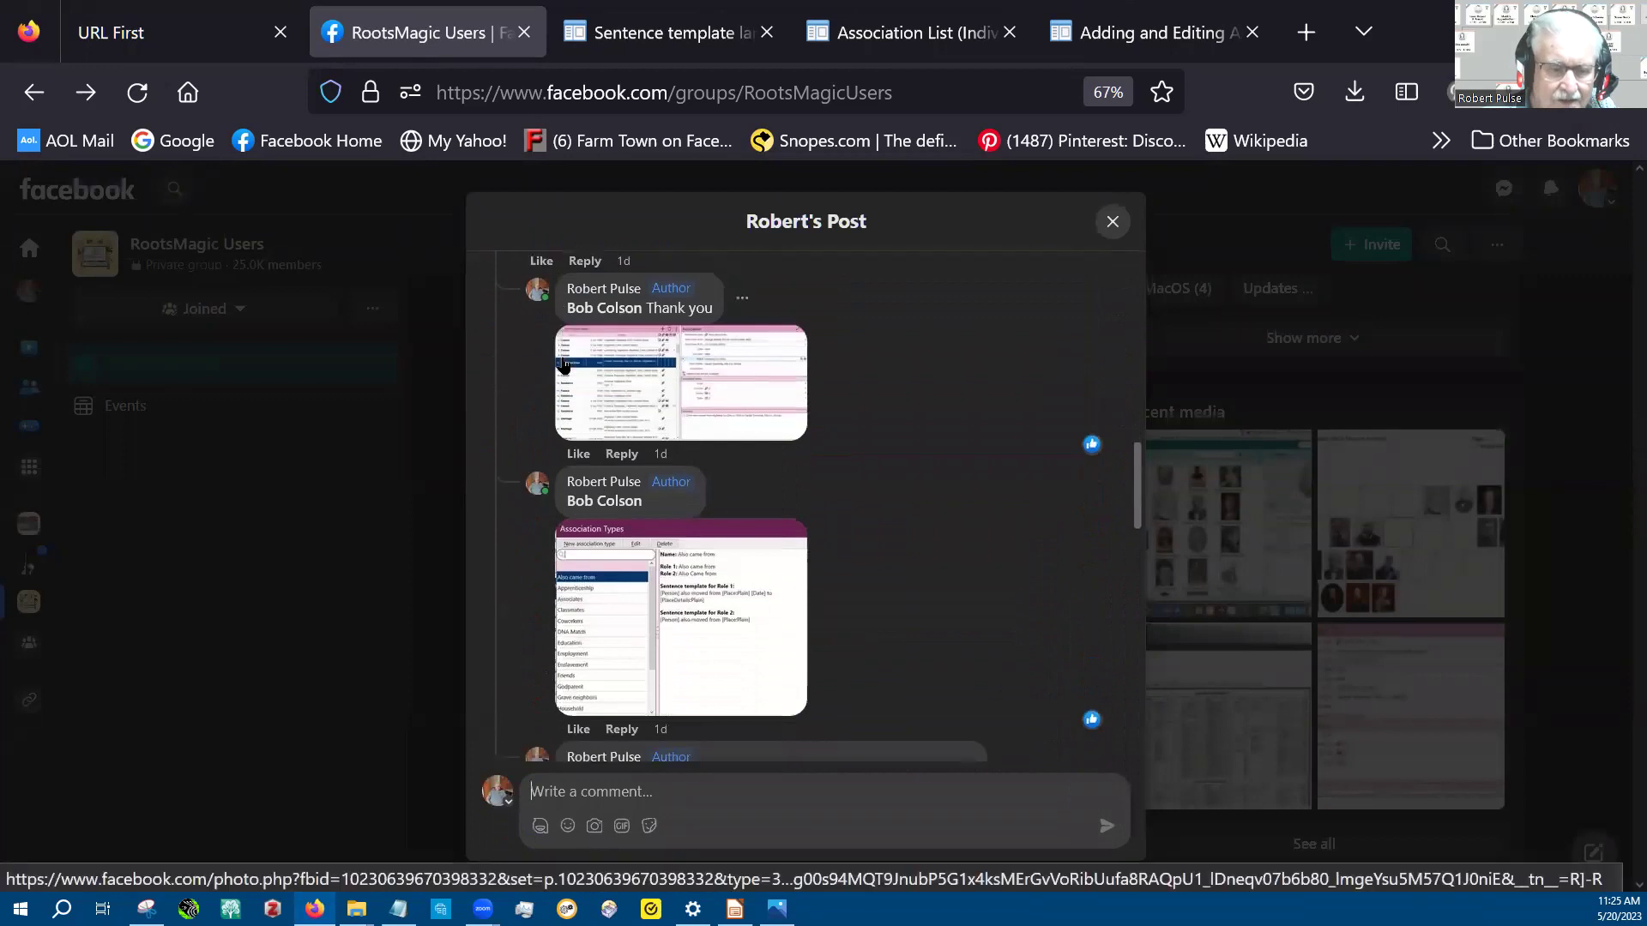
pyautogui.scroll(-4, 565, 363)
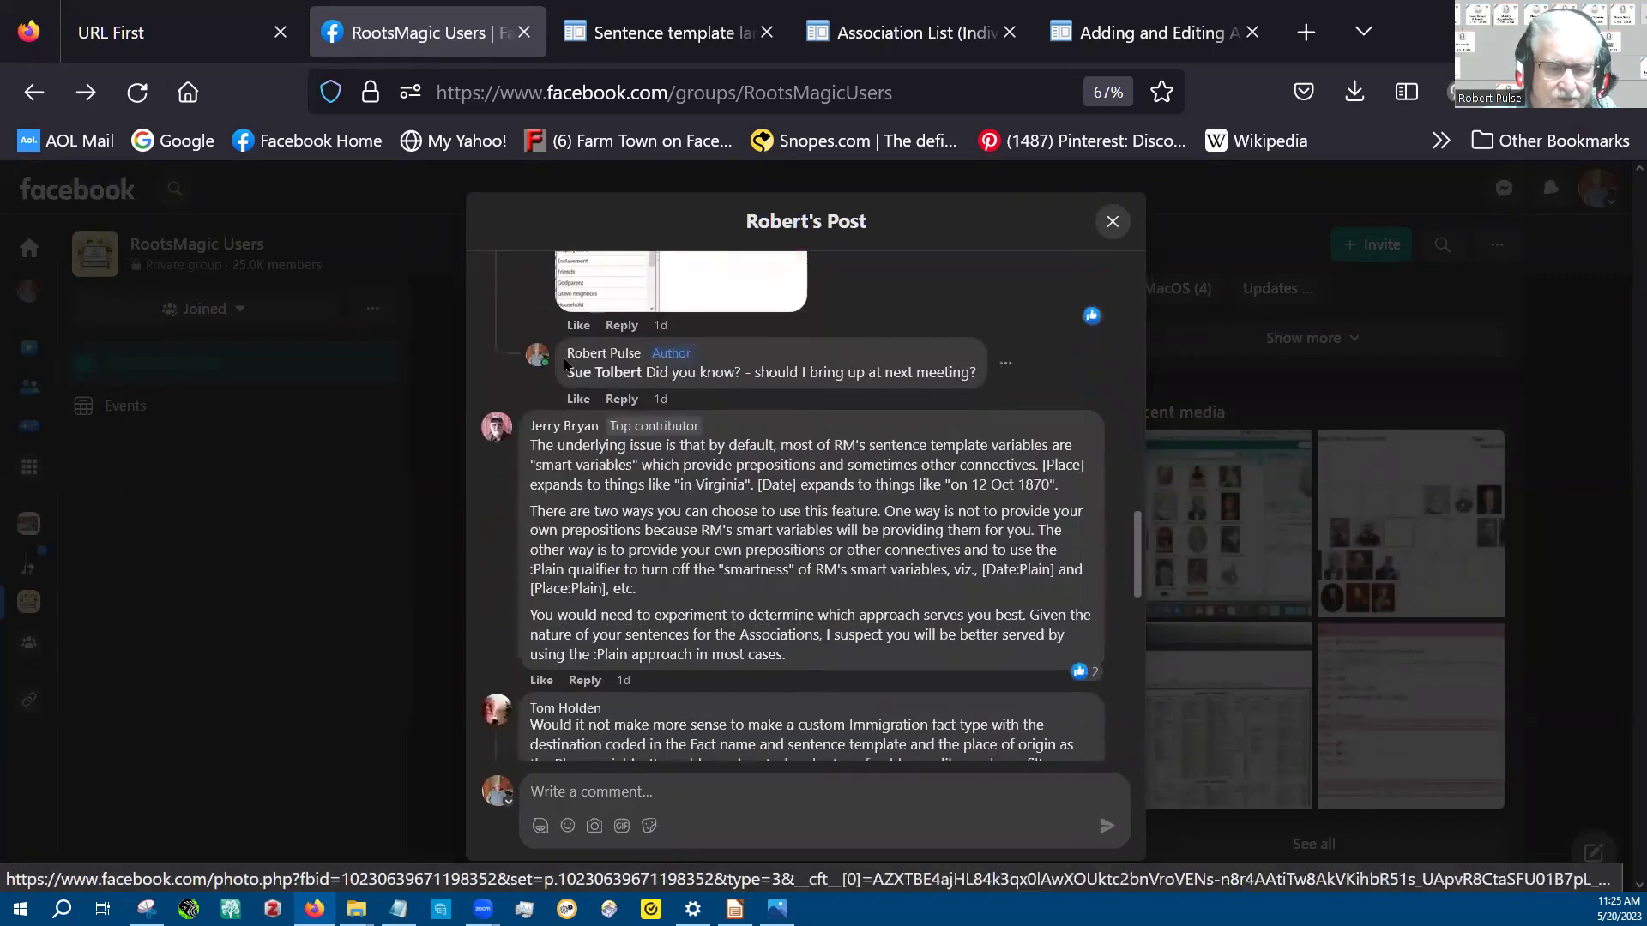
pyautogui.scroll(-3, 564, 364)
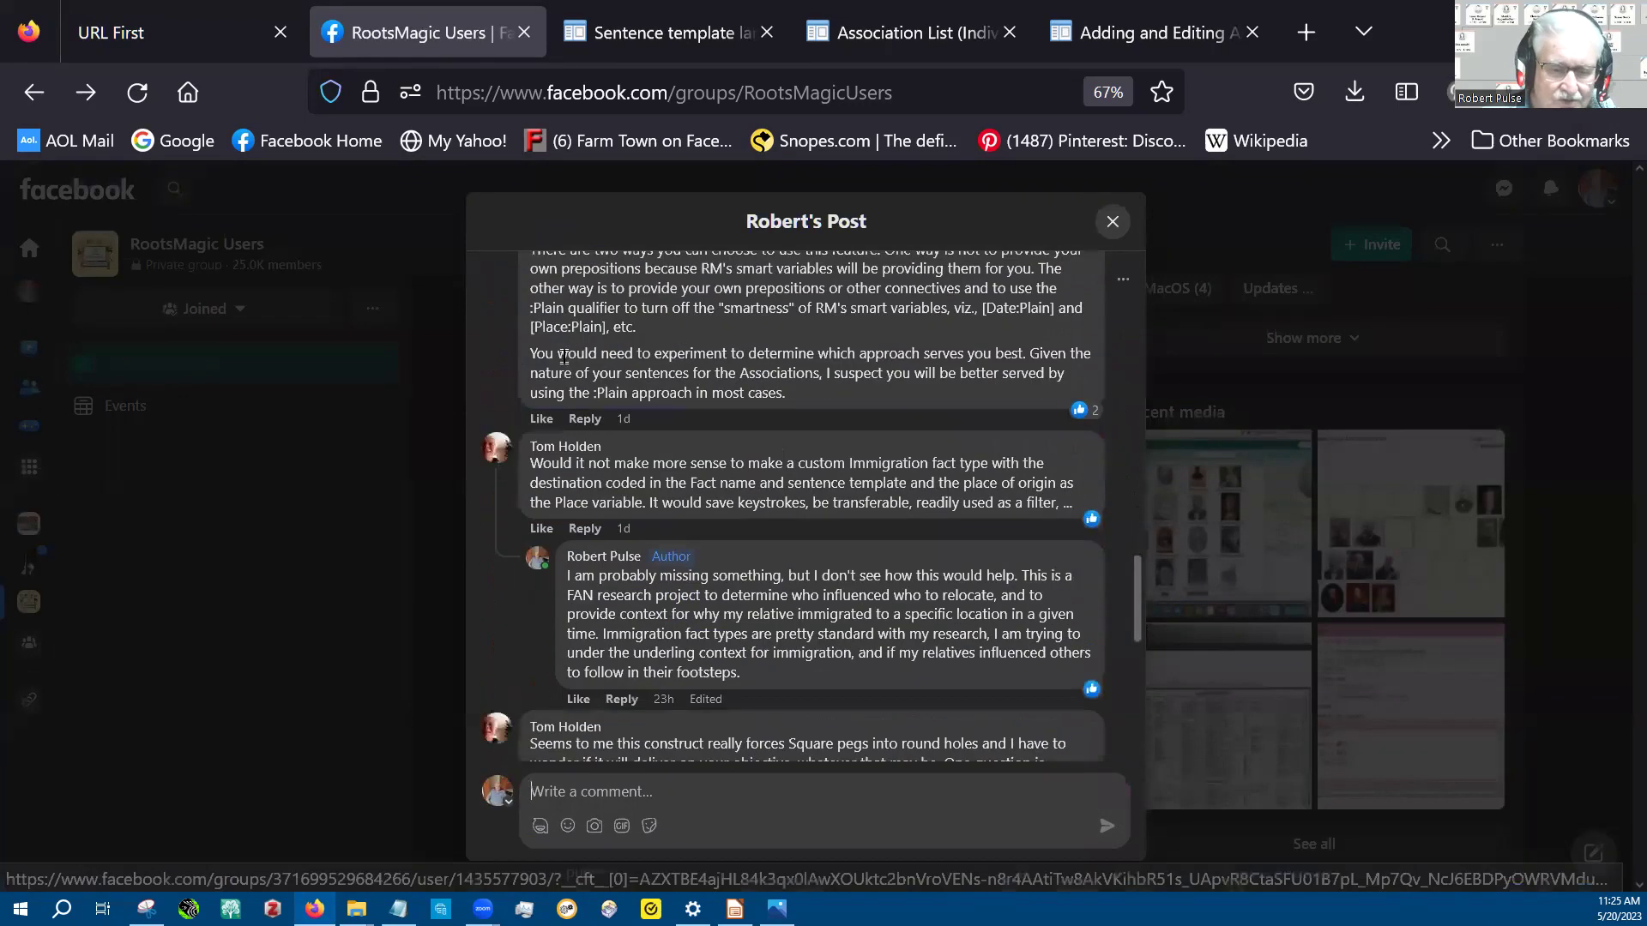
pyautogui.scroll(-5, 565, 356)
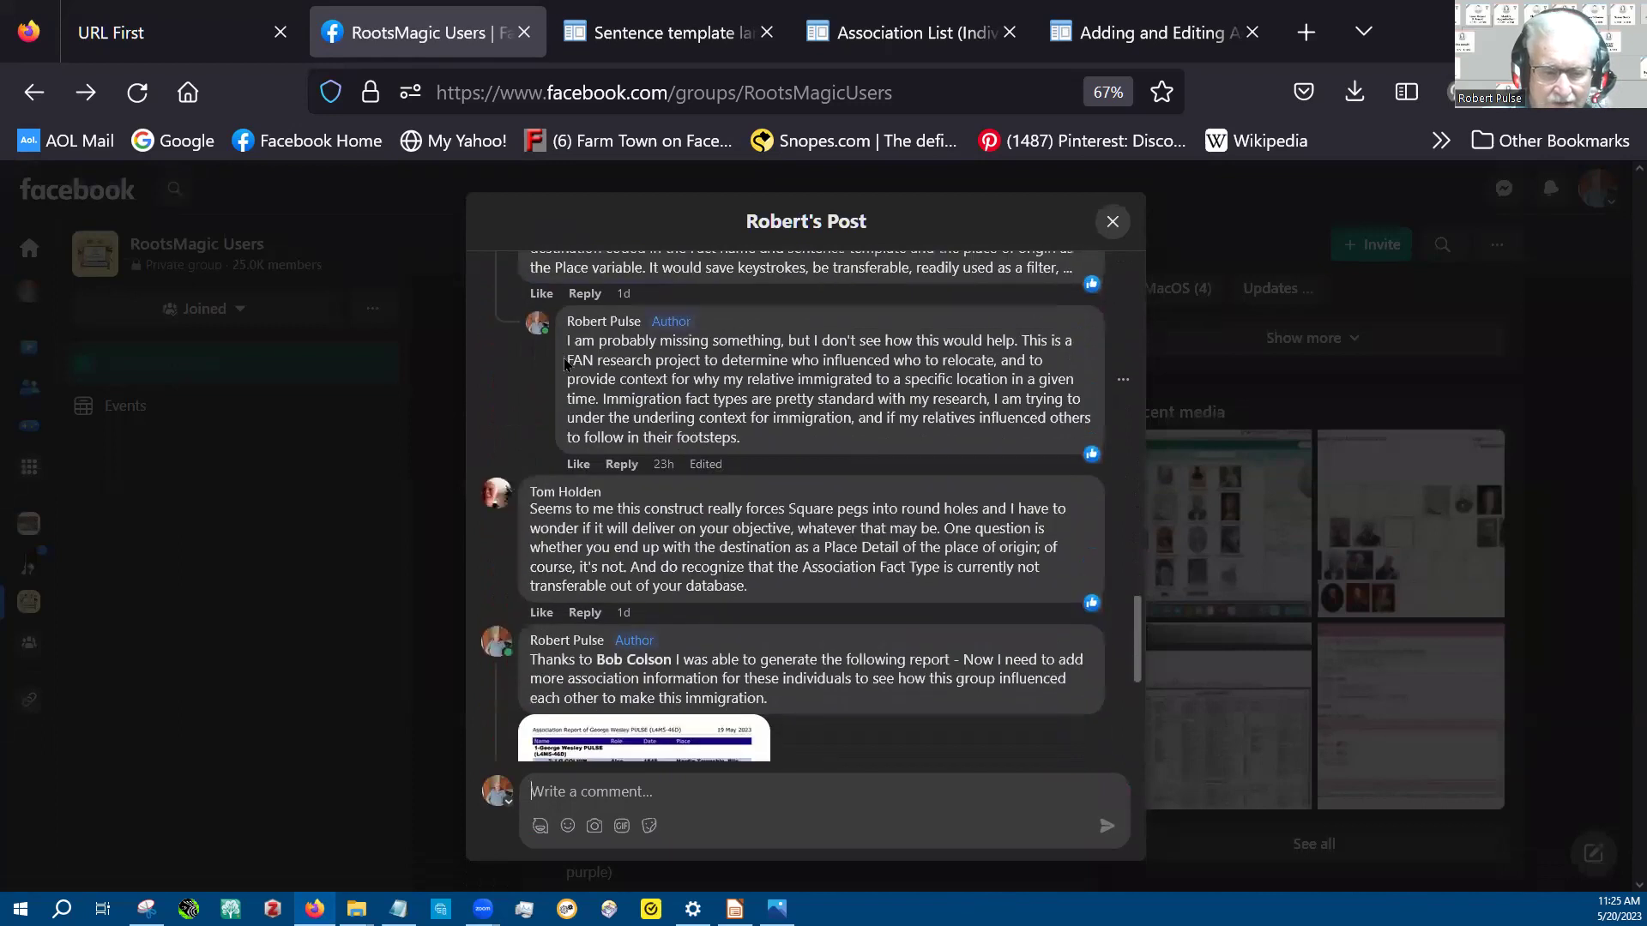
pyautogui.scroll(1, 564, 365)
pyautogui.scroll(-5, 564, 364)
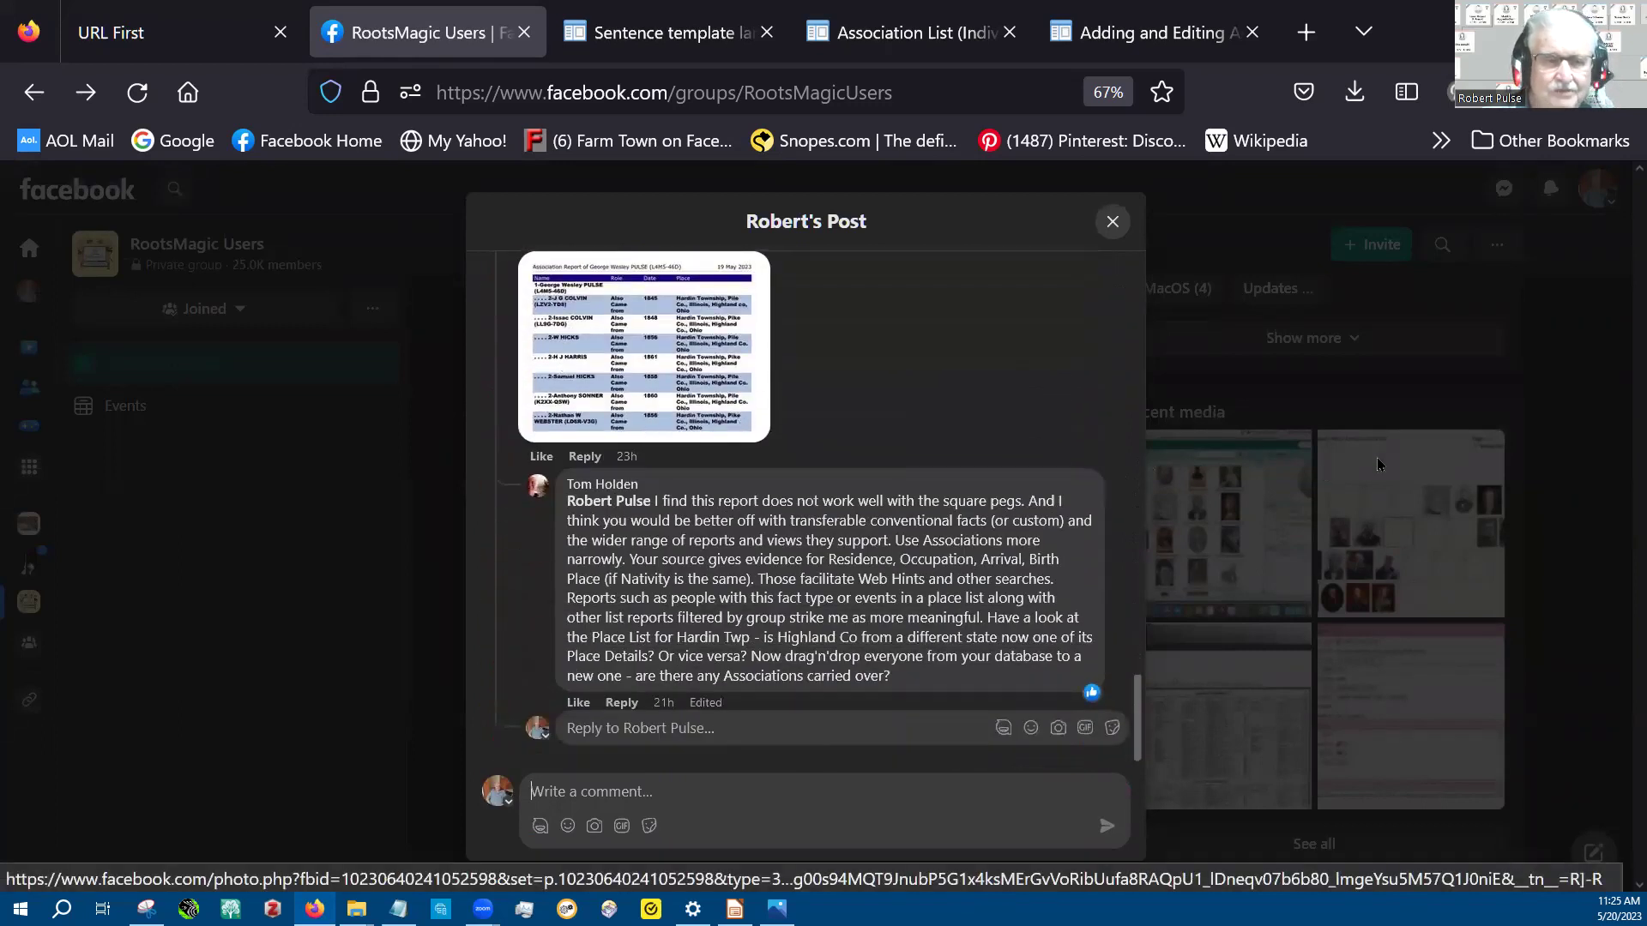
# Switch to the 'Sentence template language' page and scroll through its field option tables and back.
pyautogui.click(659, 34)
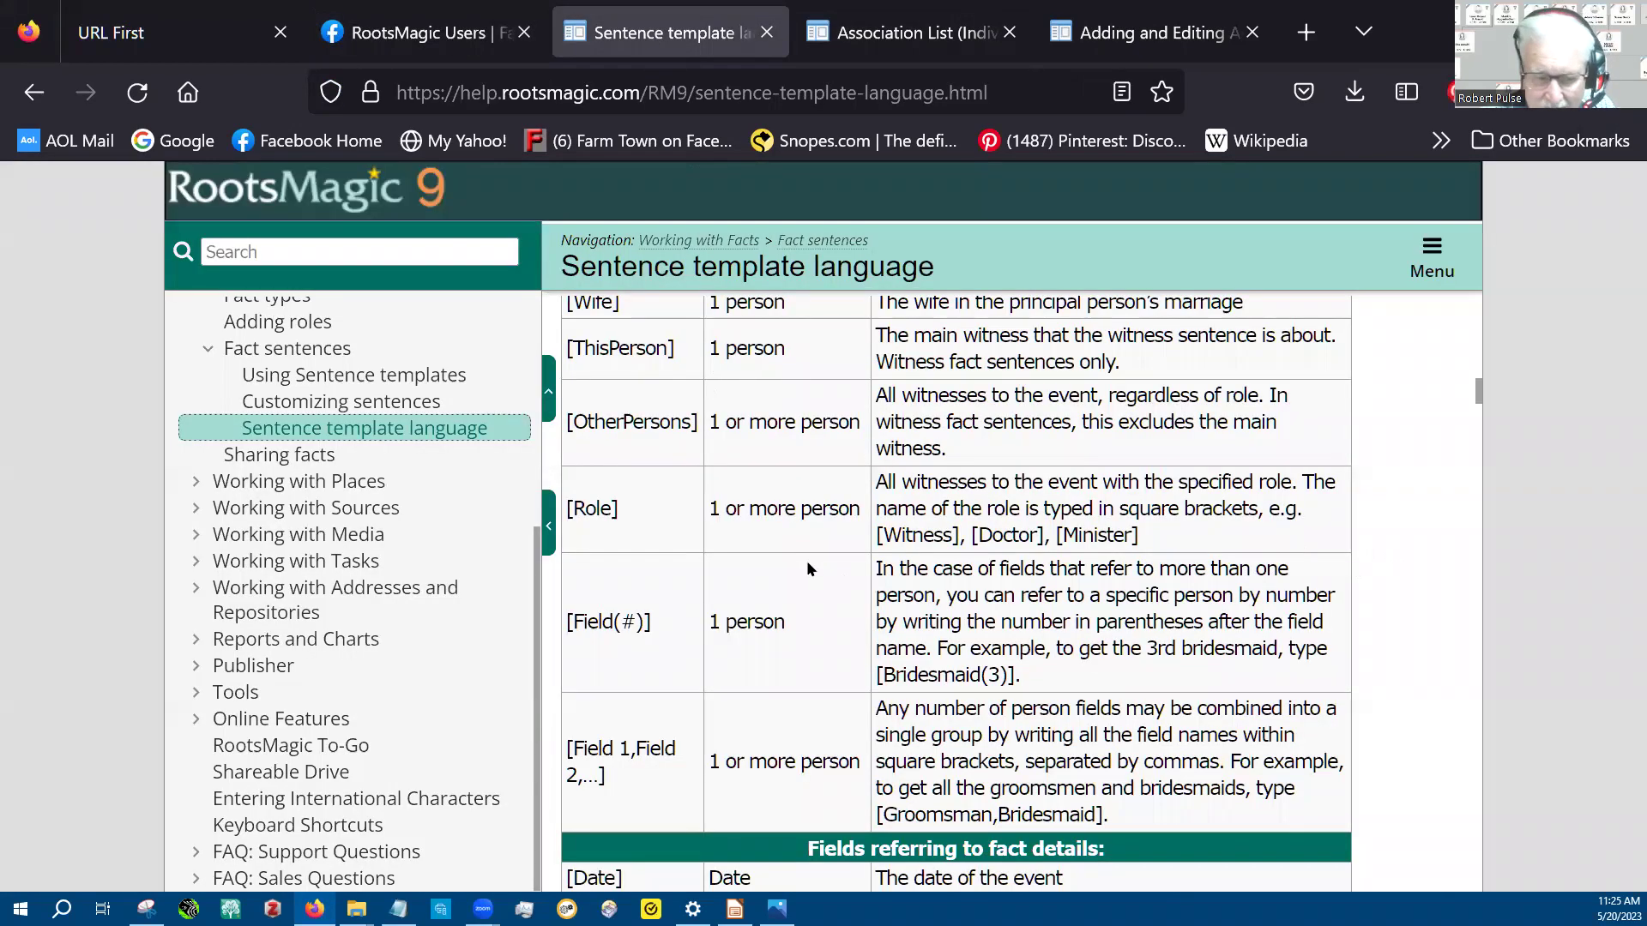
pyautogui.scroll(-5, 806, 569)
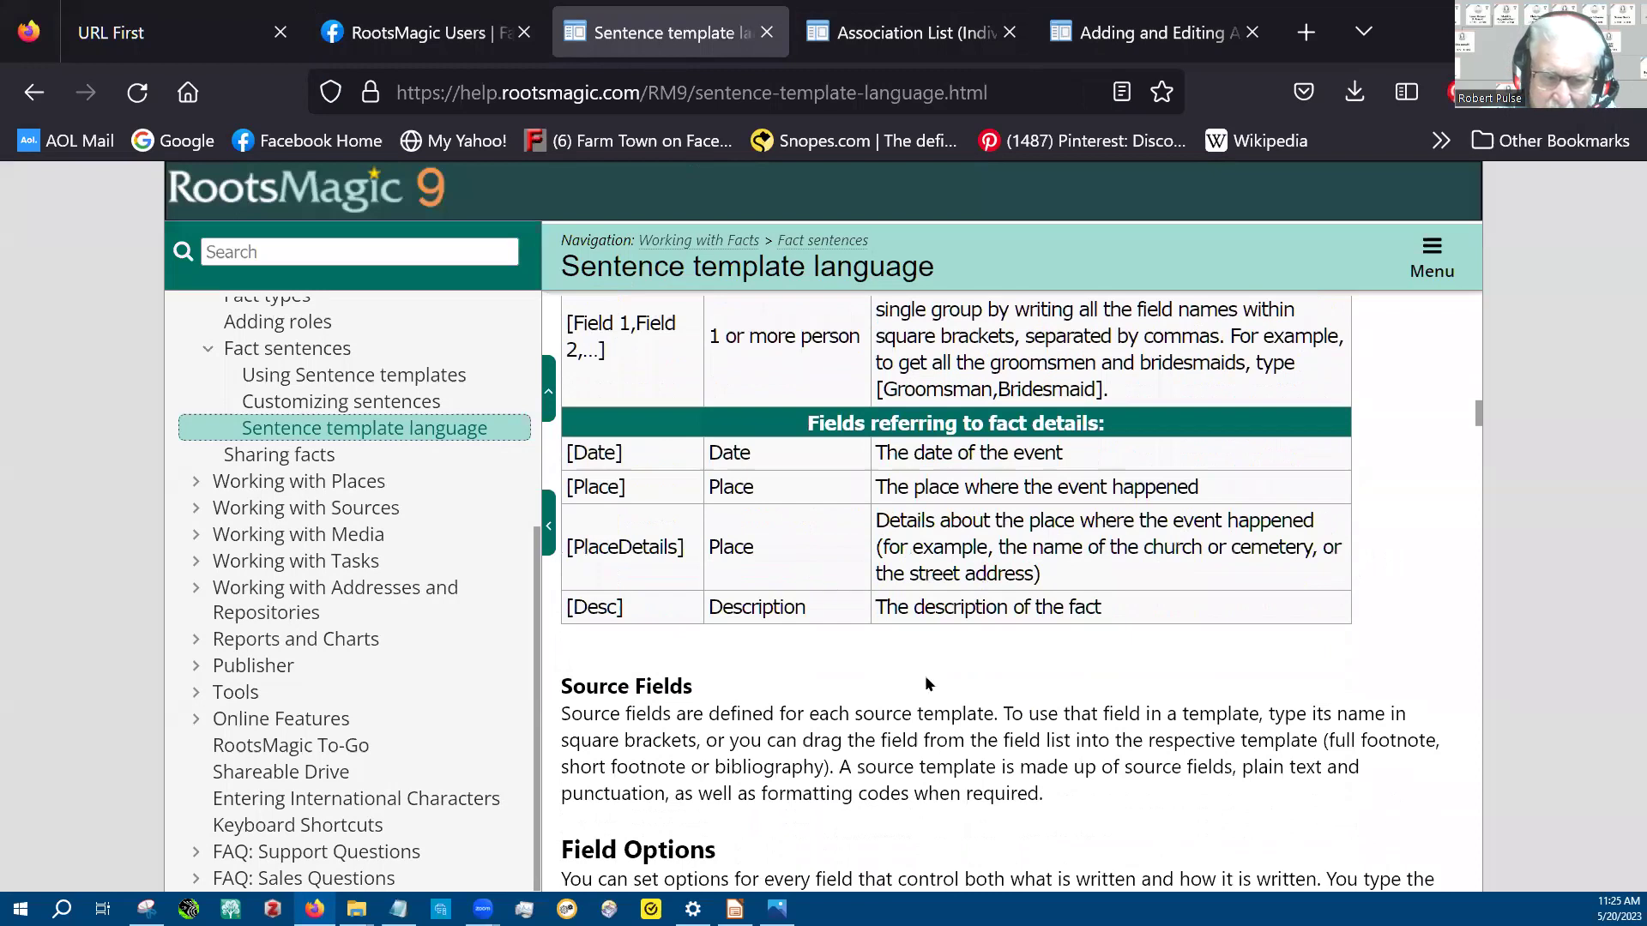
pyautogui.scroll(-8, 855, 635)
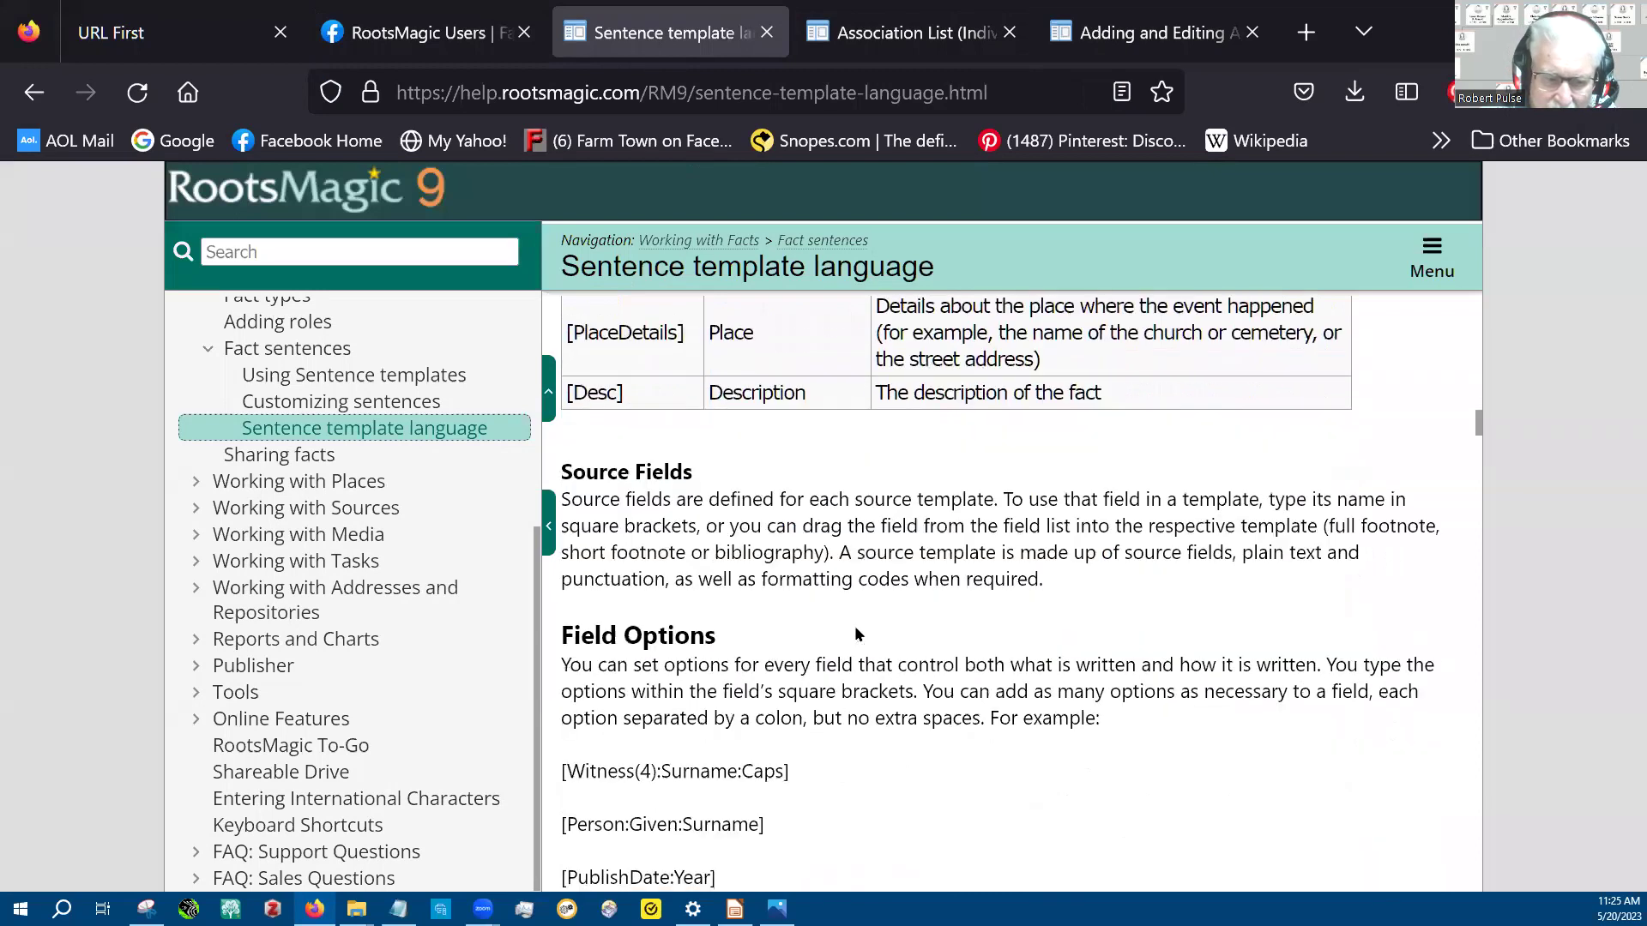
pyautogui.scroll(-10, 854, 625)
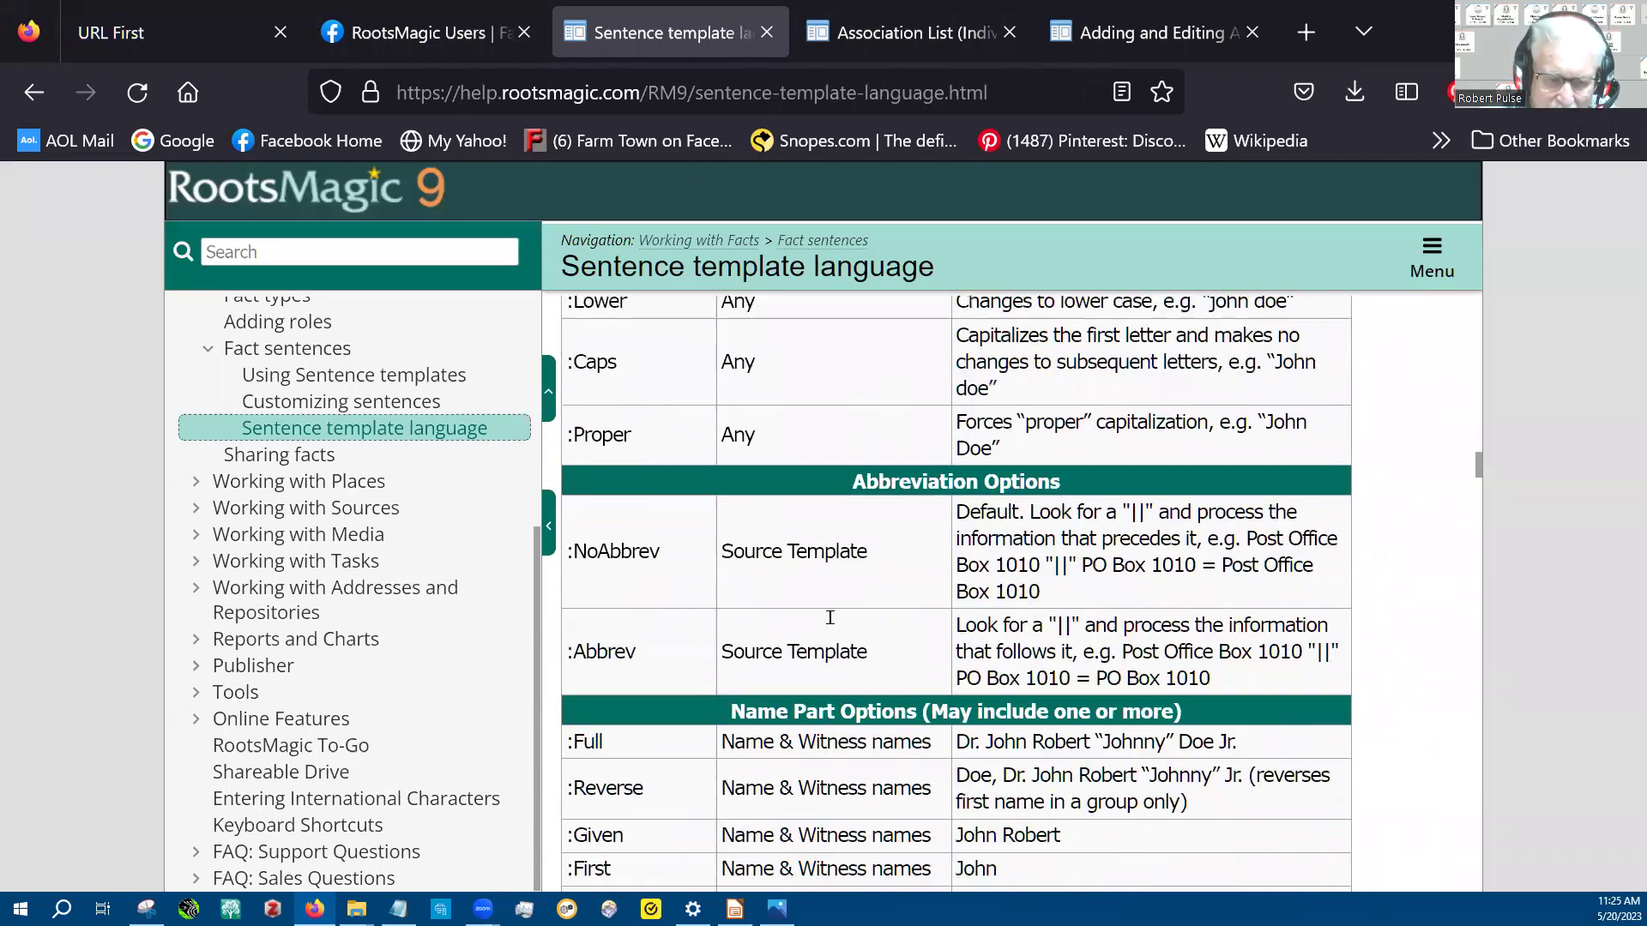
pyautogui.scroll(-2, 828, 625)
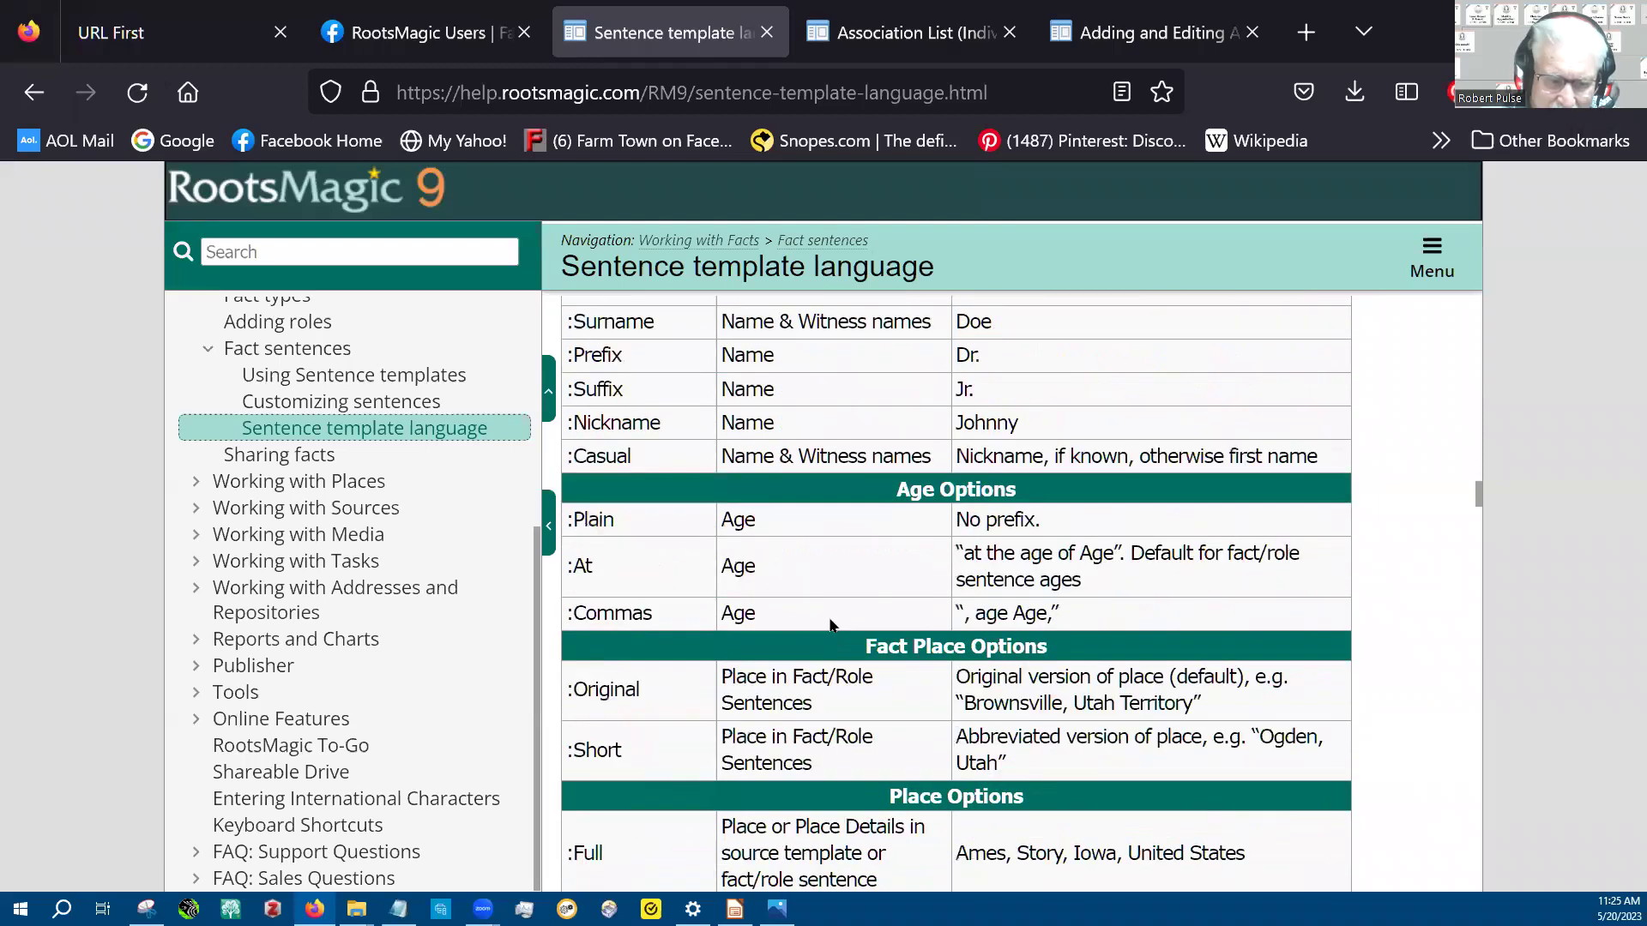
pyautogui.scroll(-1, 831, 625)
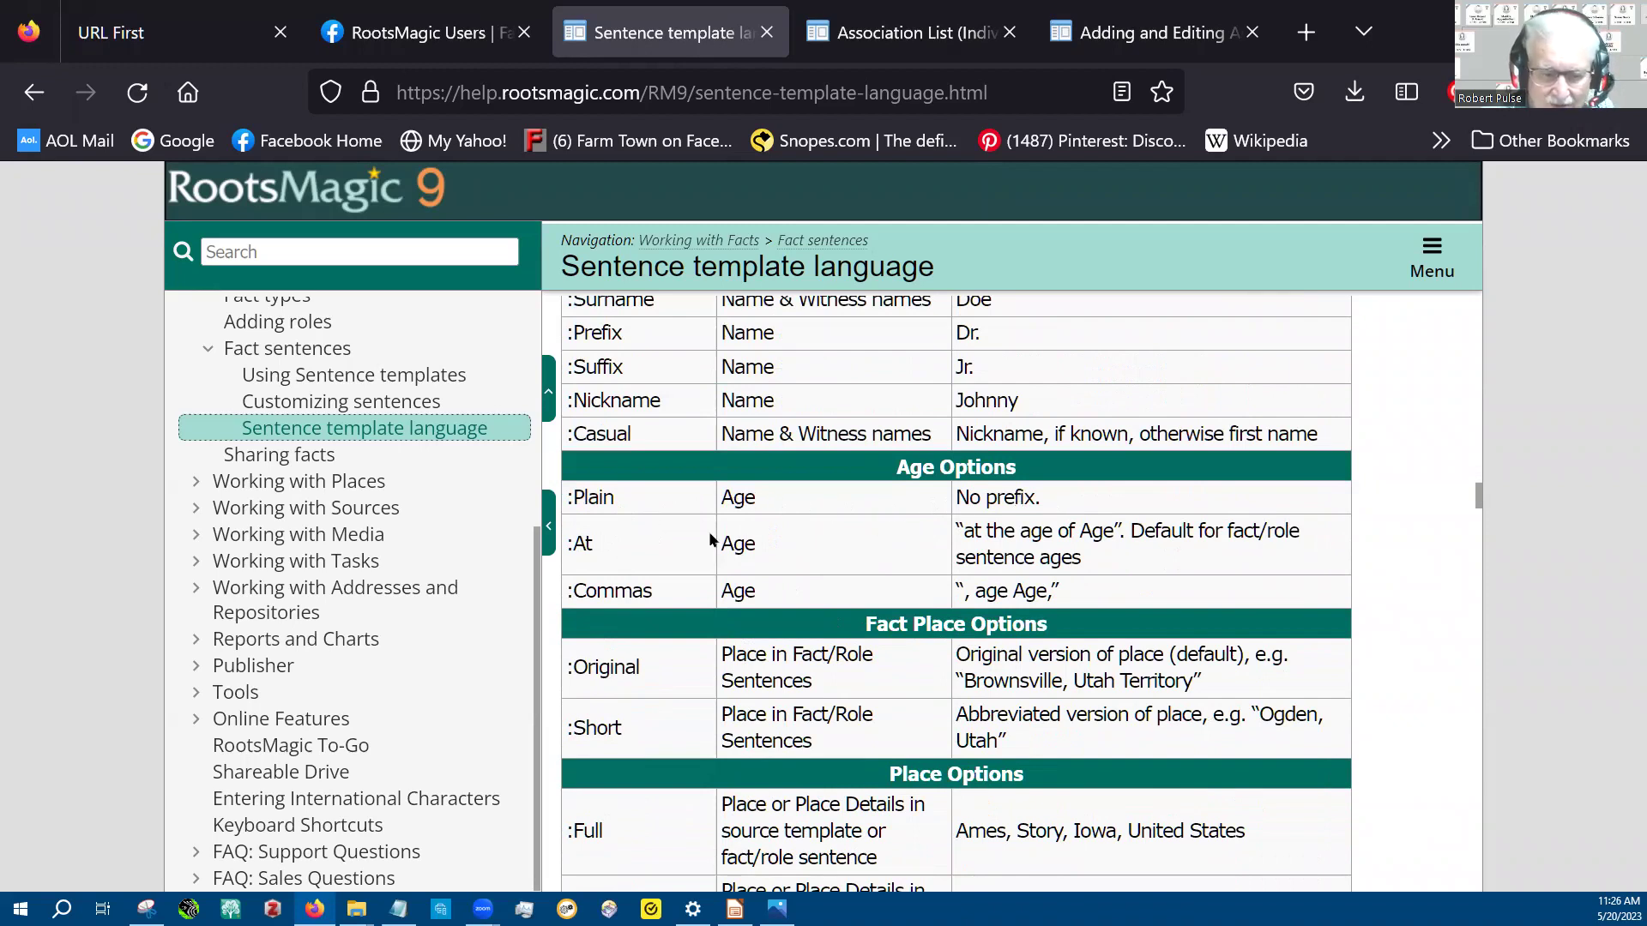
pyautogui.scroll(-4, 710, 536)
pyautogui.scroll(-6, 711, 536)
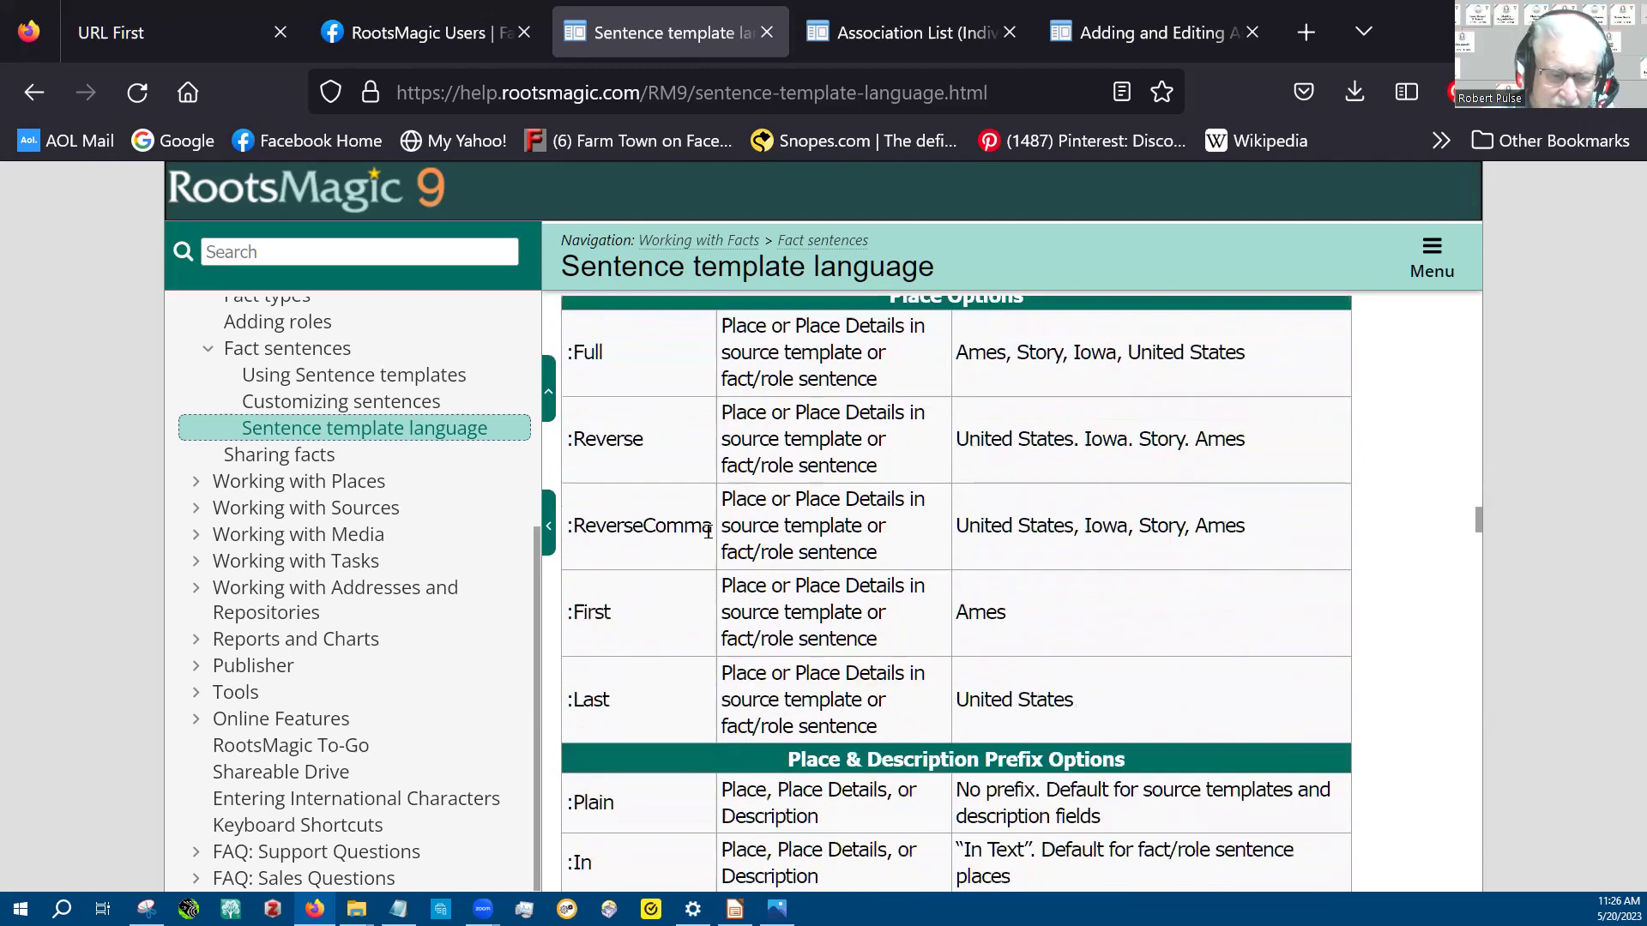
pyautogui.scroll(-1, 709, 539)
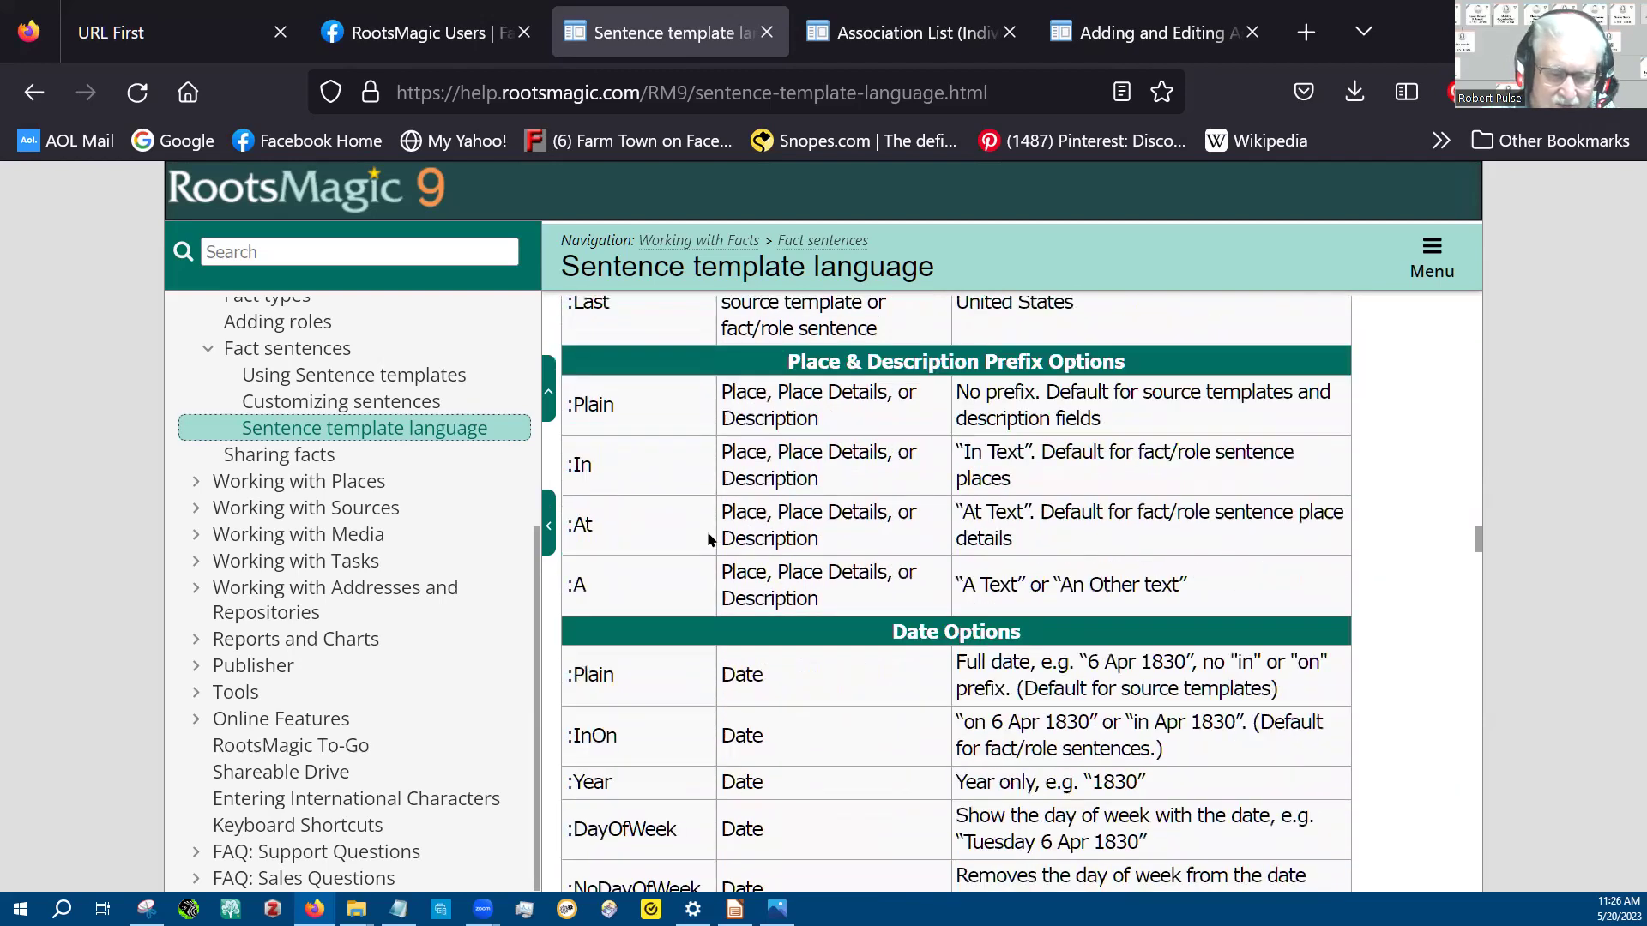
pyautogui.scroll(-3, 708, 539)
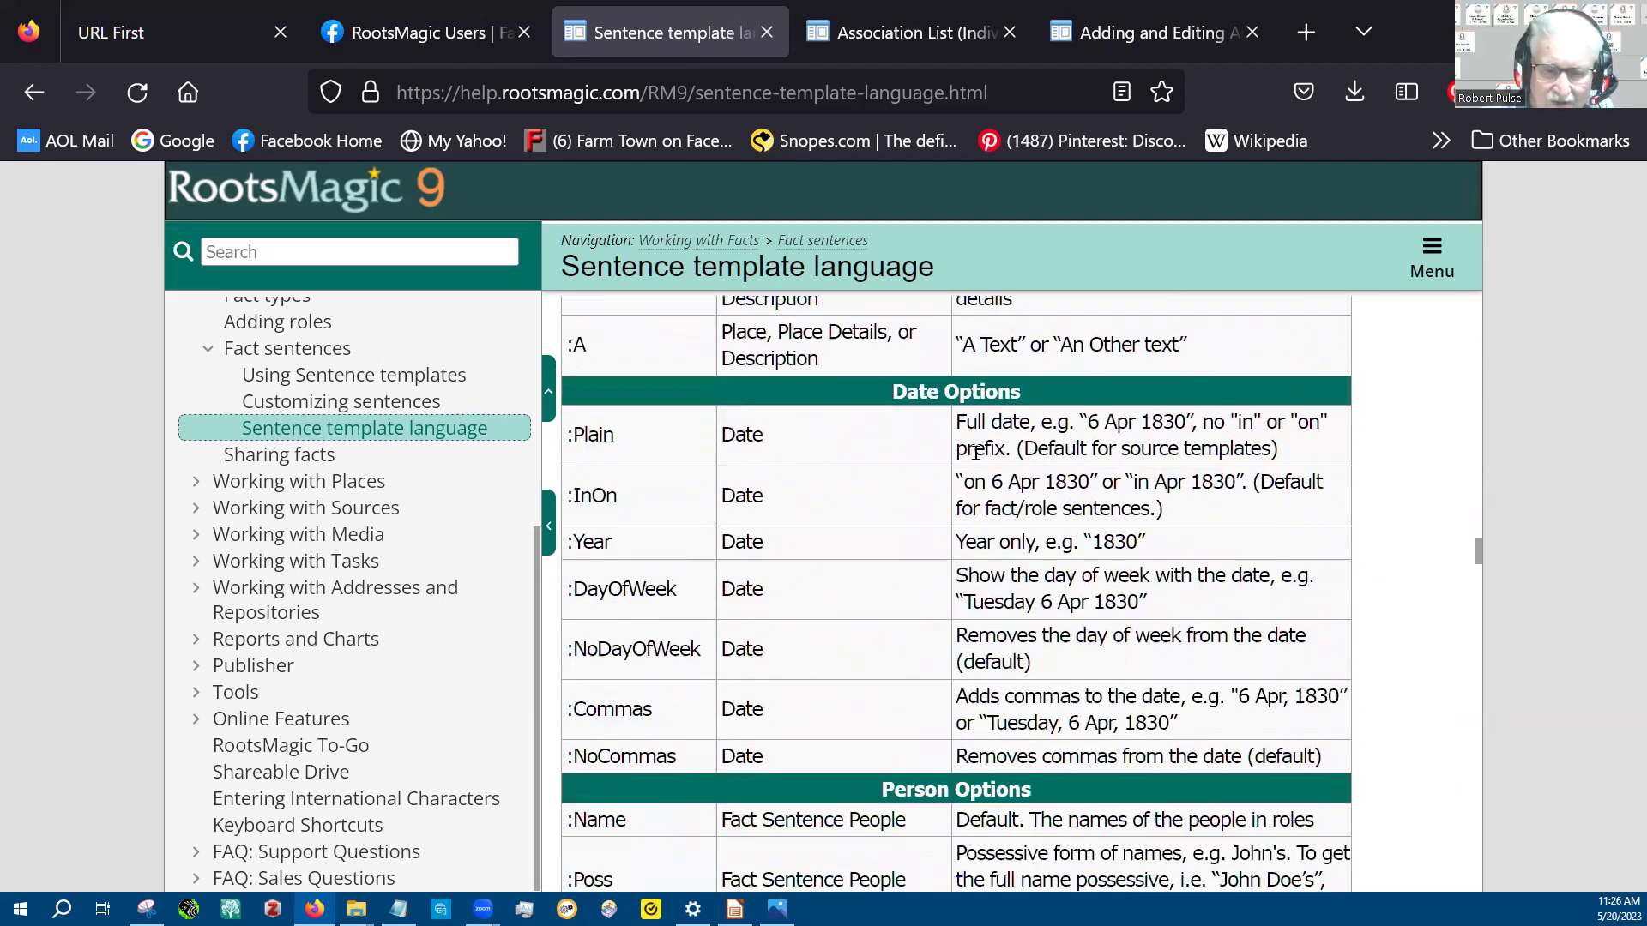
pyautogui.scroll(-6, 822, 501)
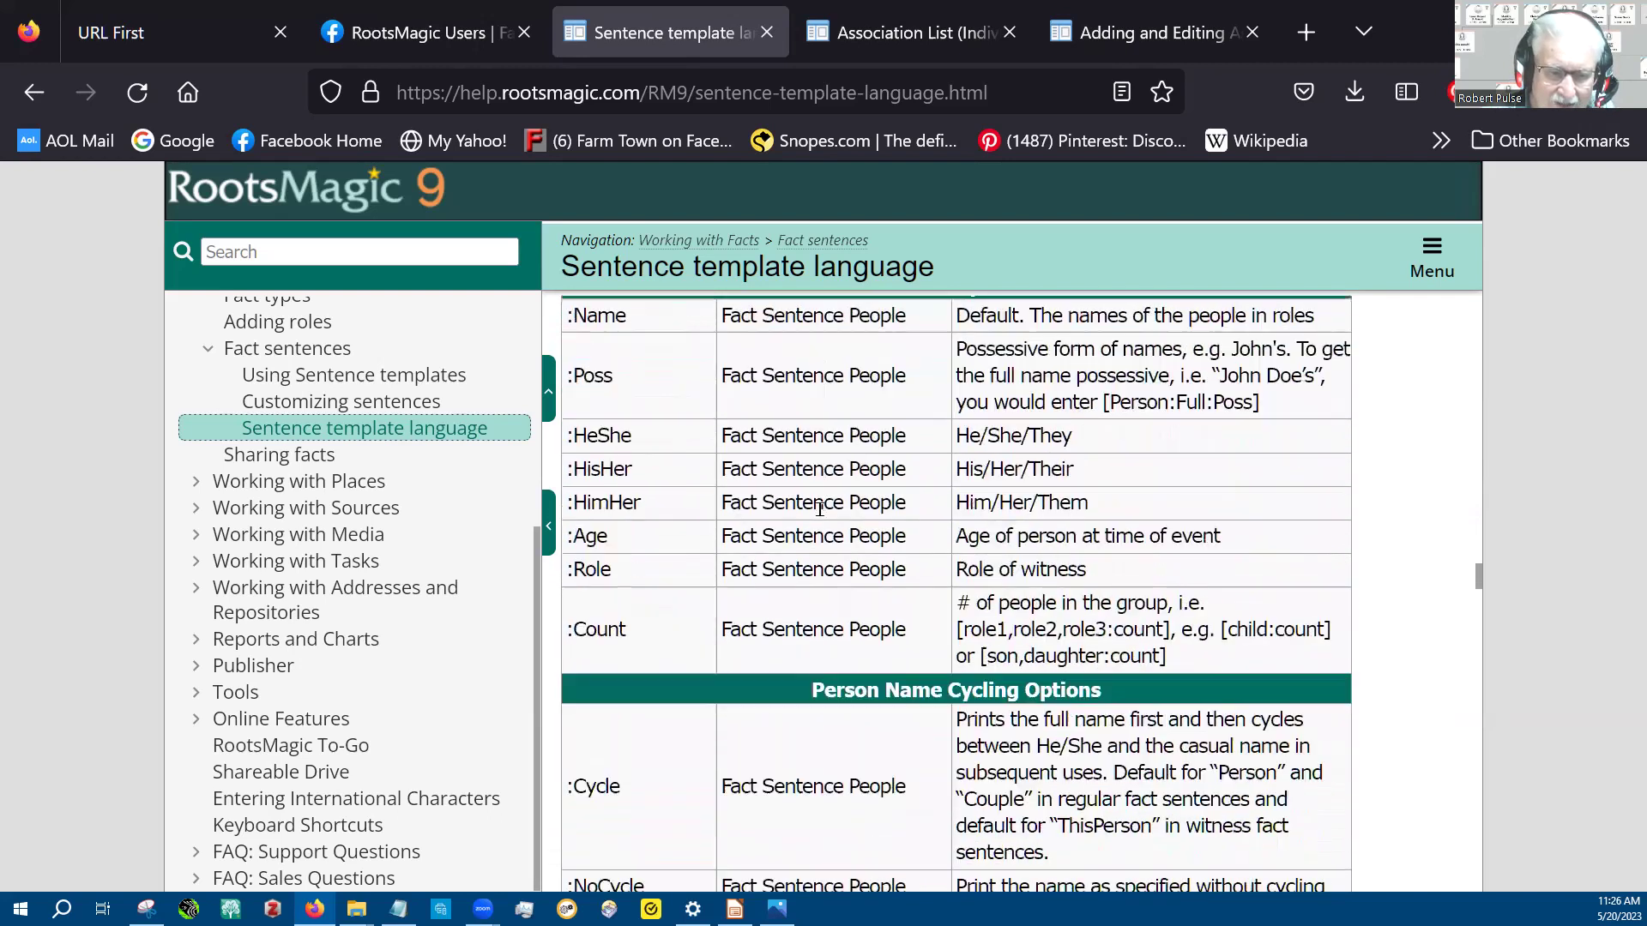
pyautogui.scroll(-5, 819, 508)
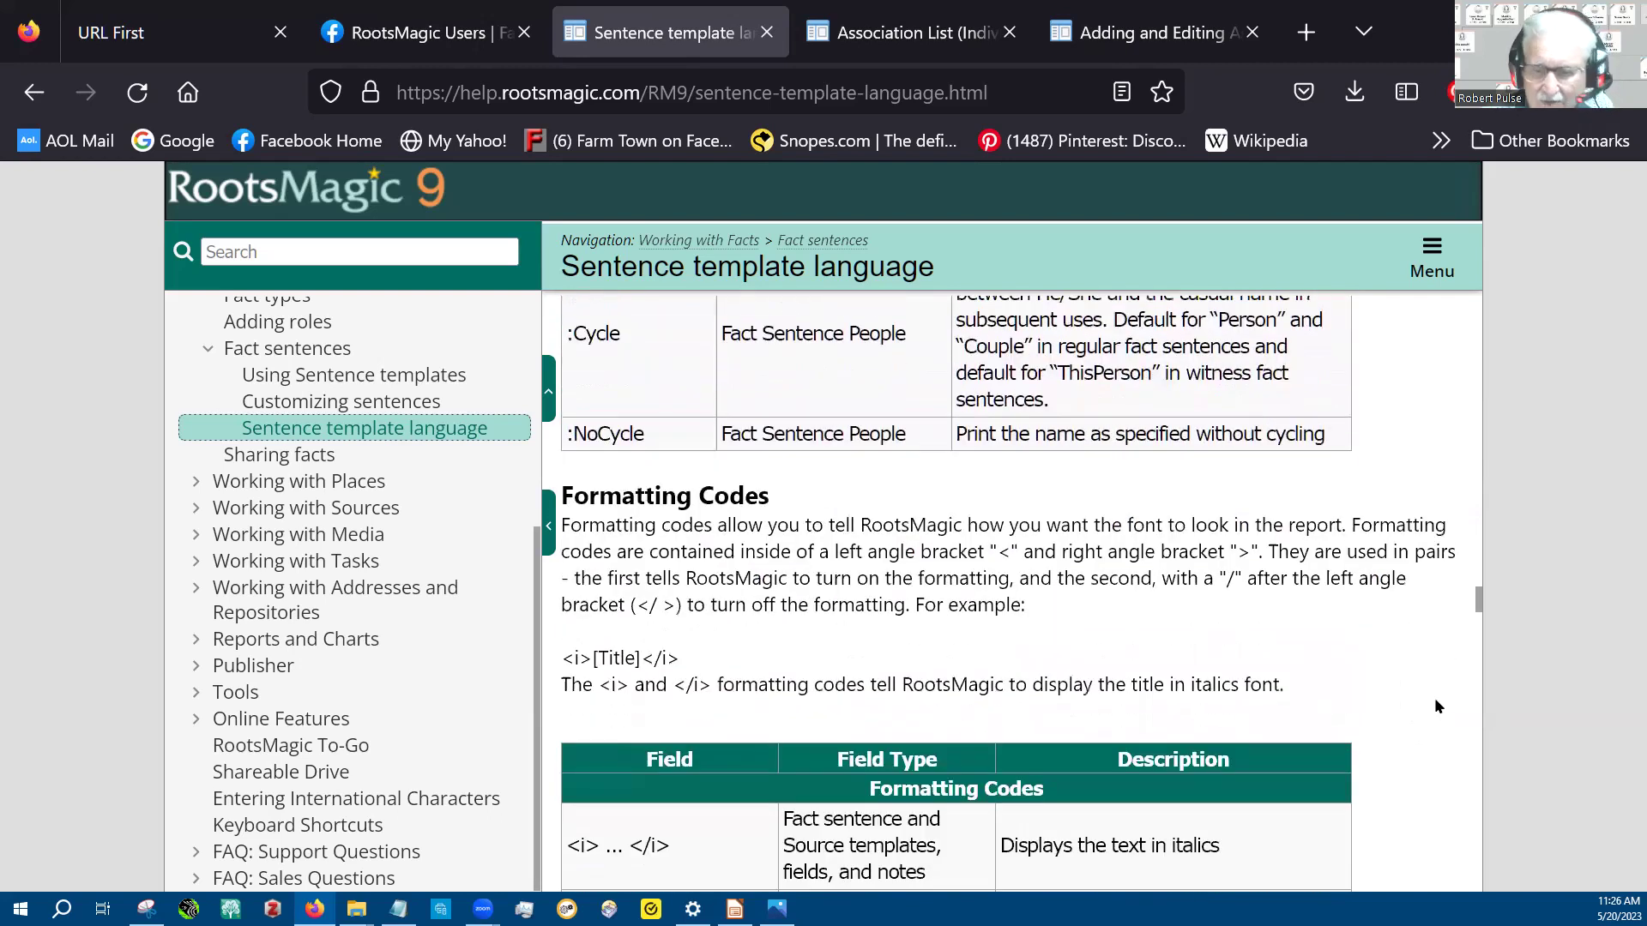
pyautogui.scroll(10, 863, 420)
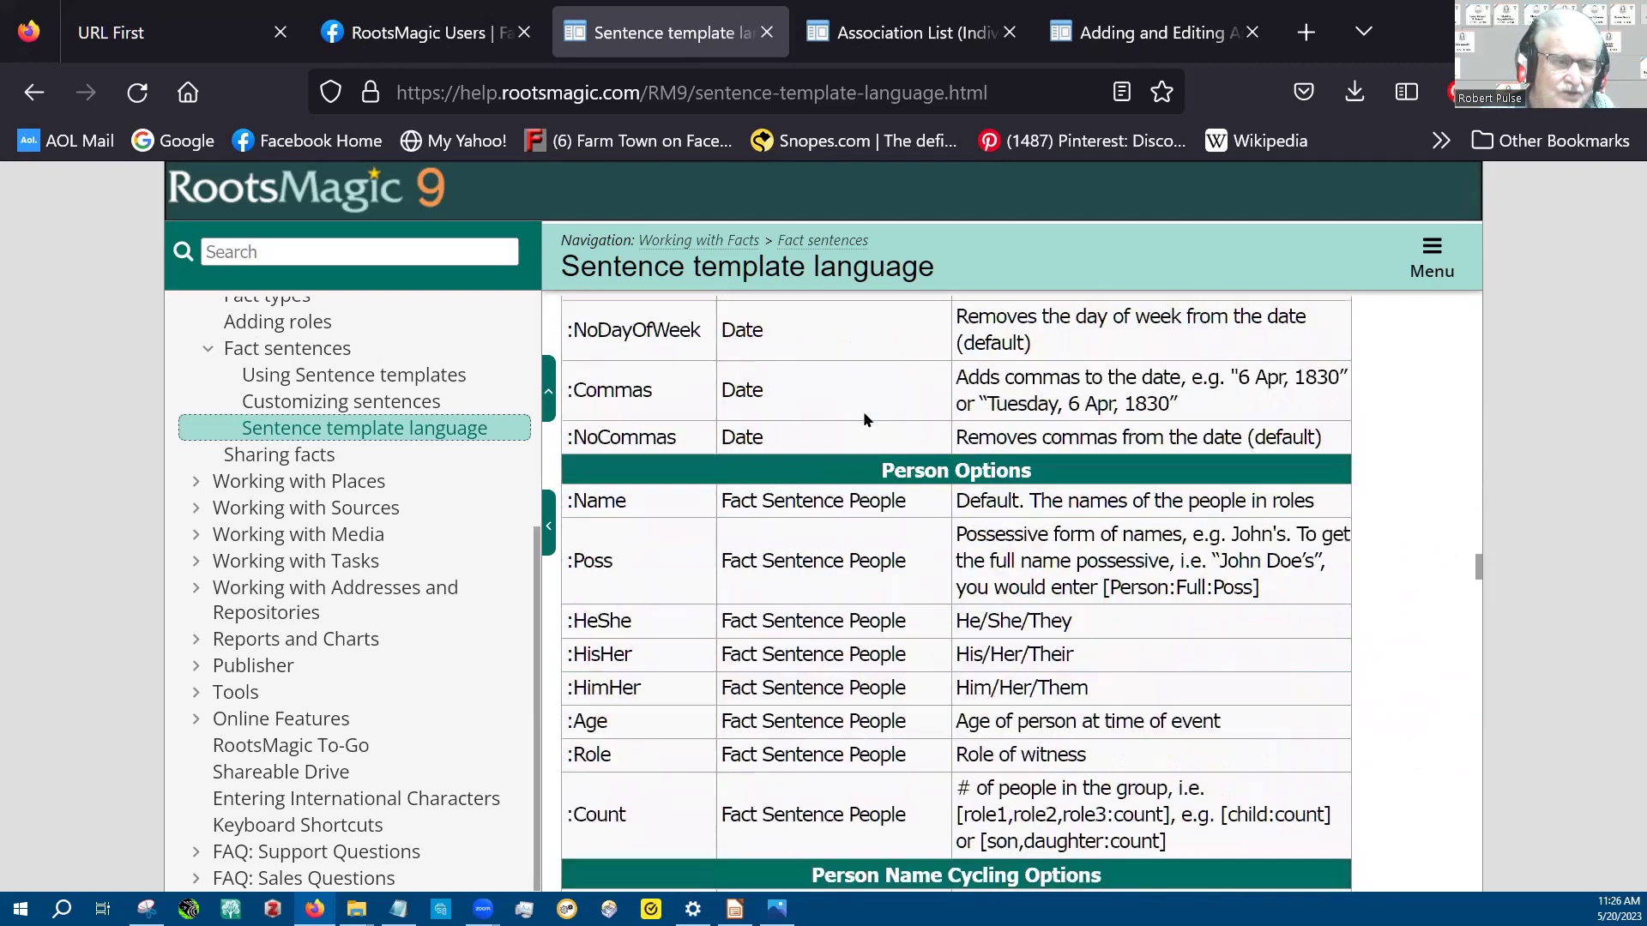
pyautogui.scroll(15, 863, 420)
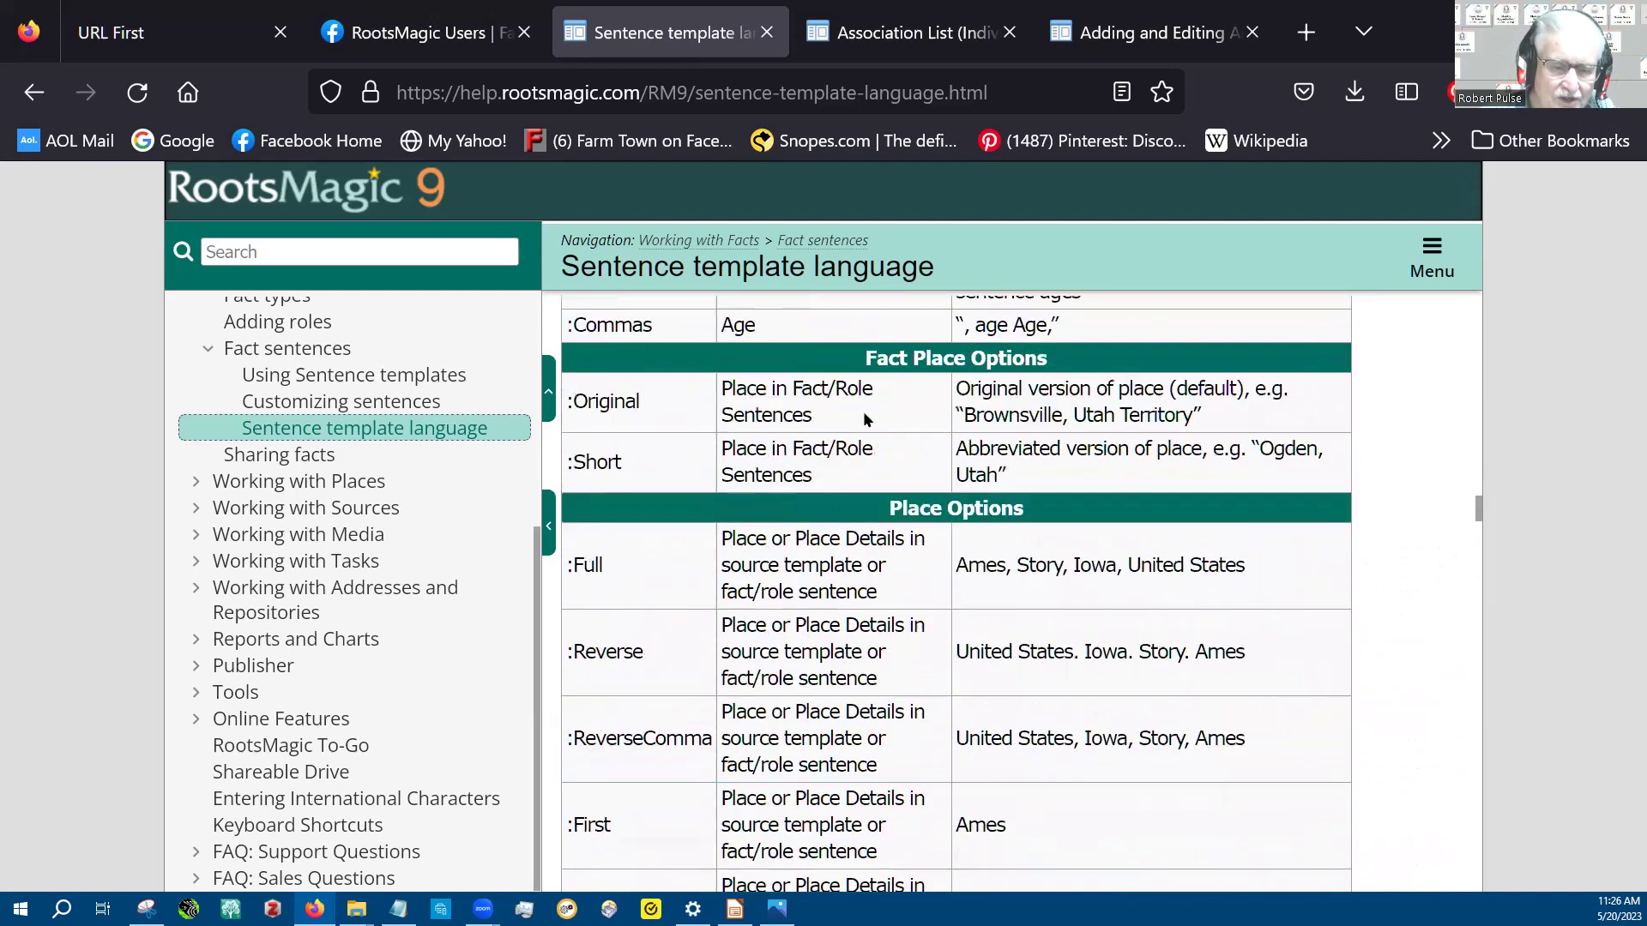
pyautogui.scroll(13, 864, 421)
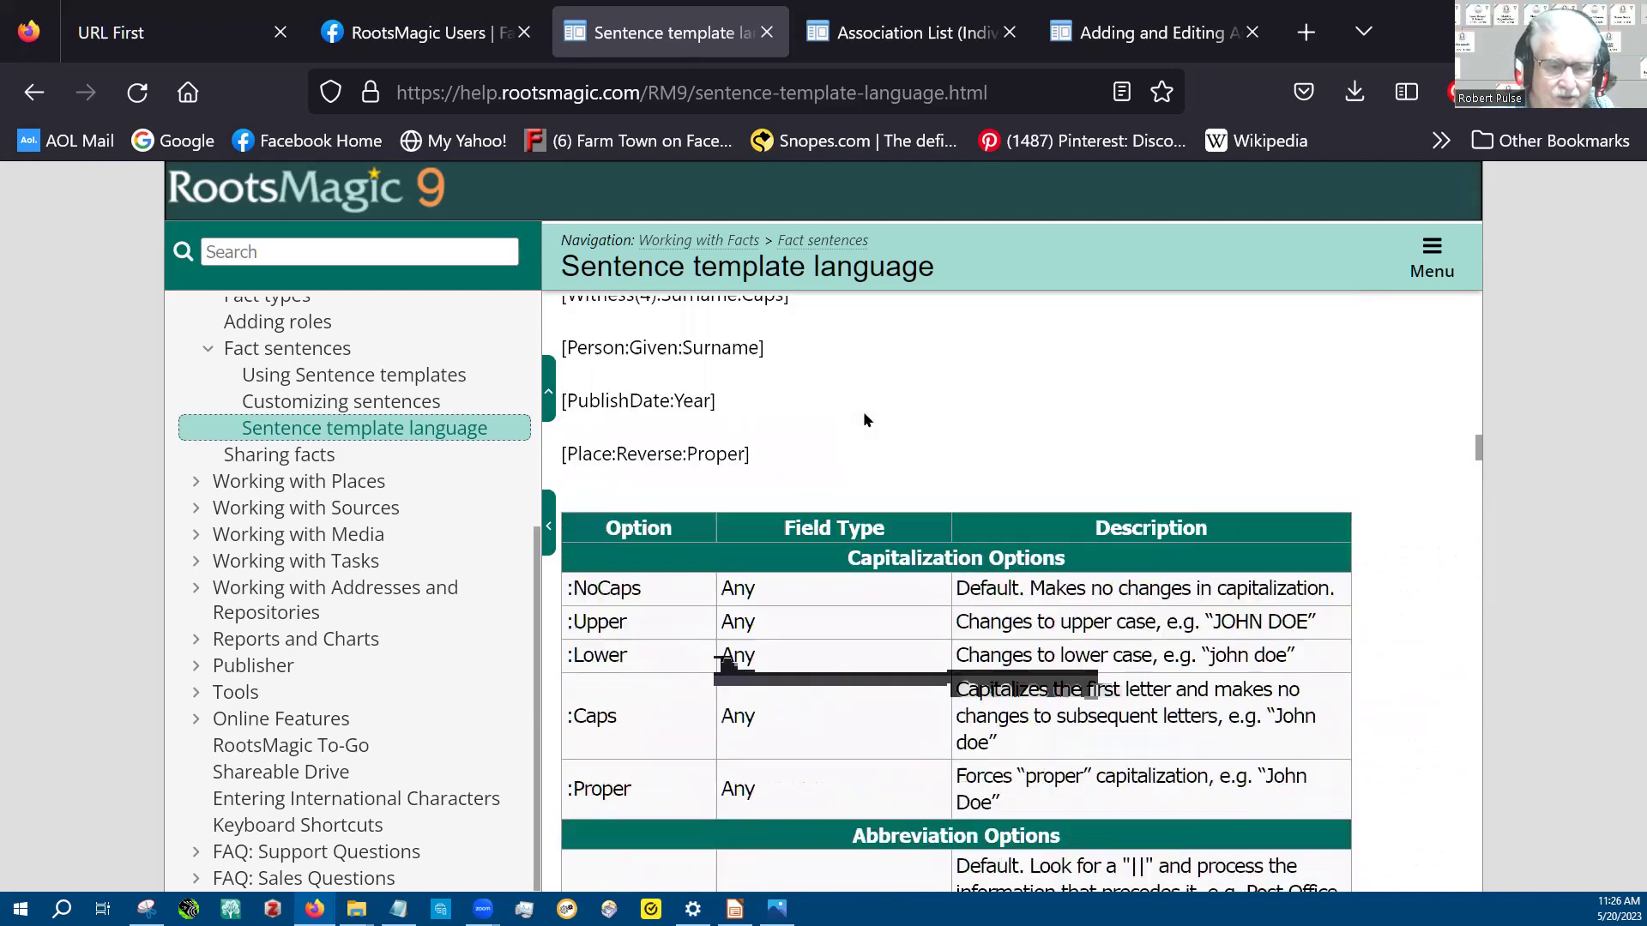
pyautogui.scroll(10, 864, 412)
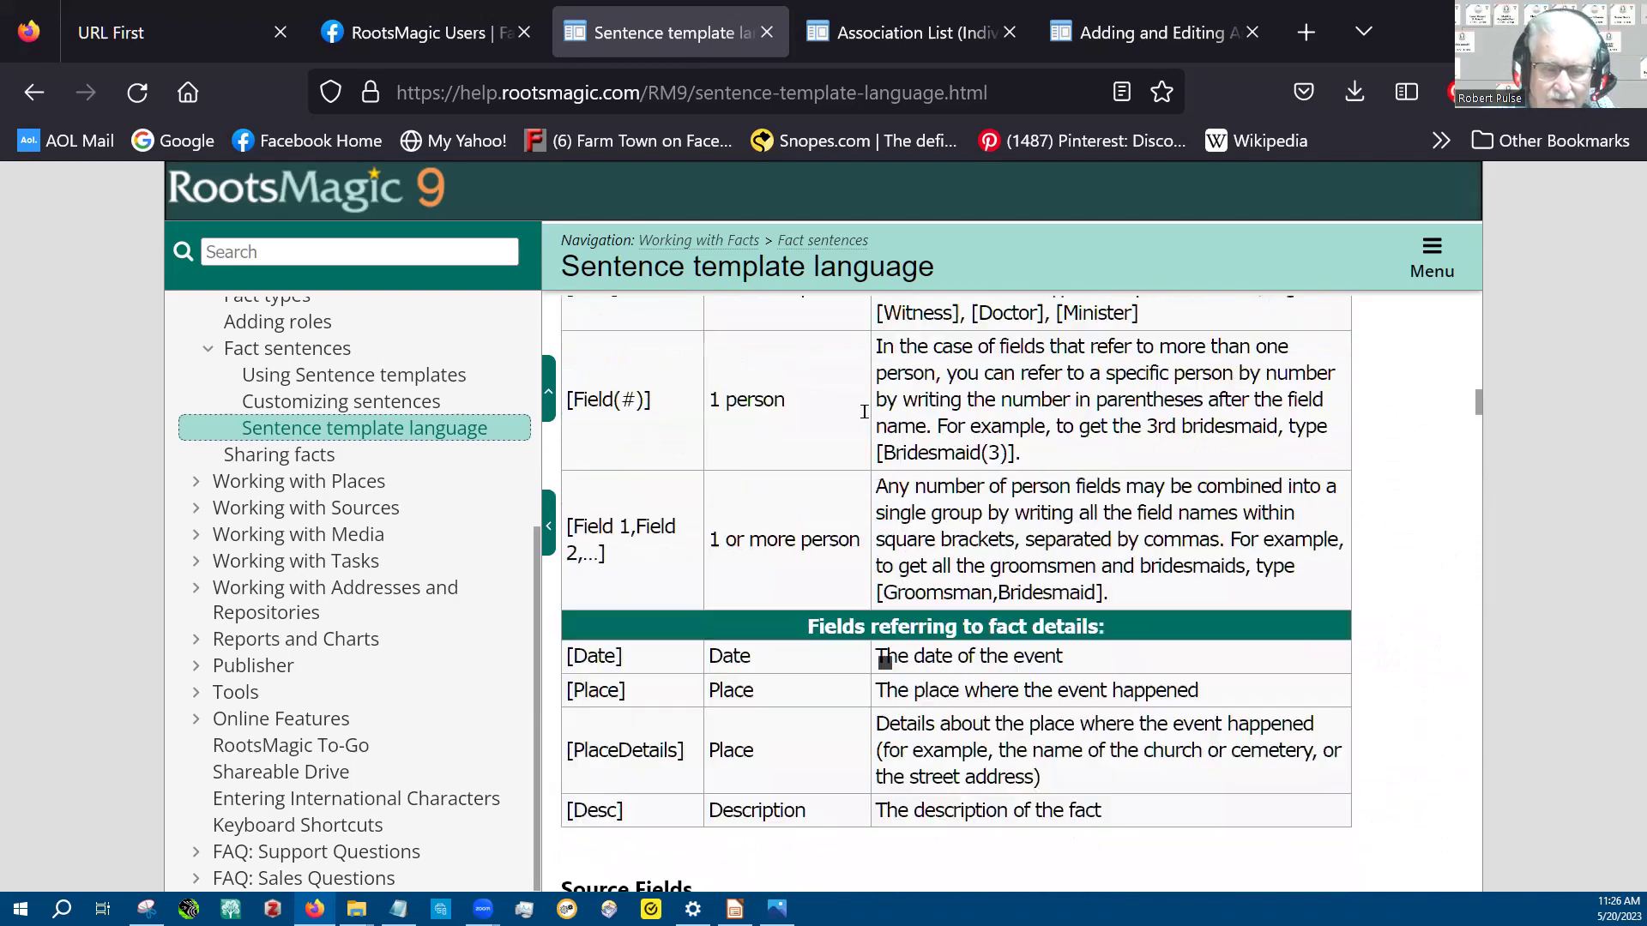
pyautogui.scroll(4, 865, 419)
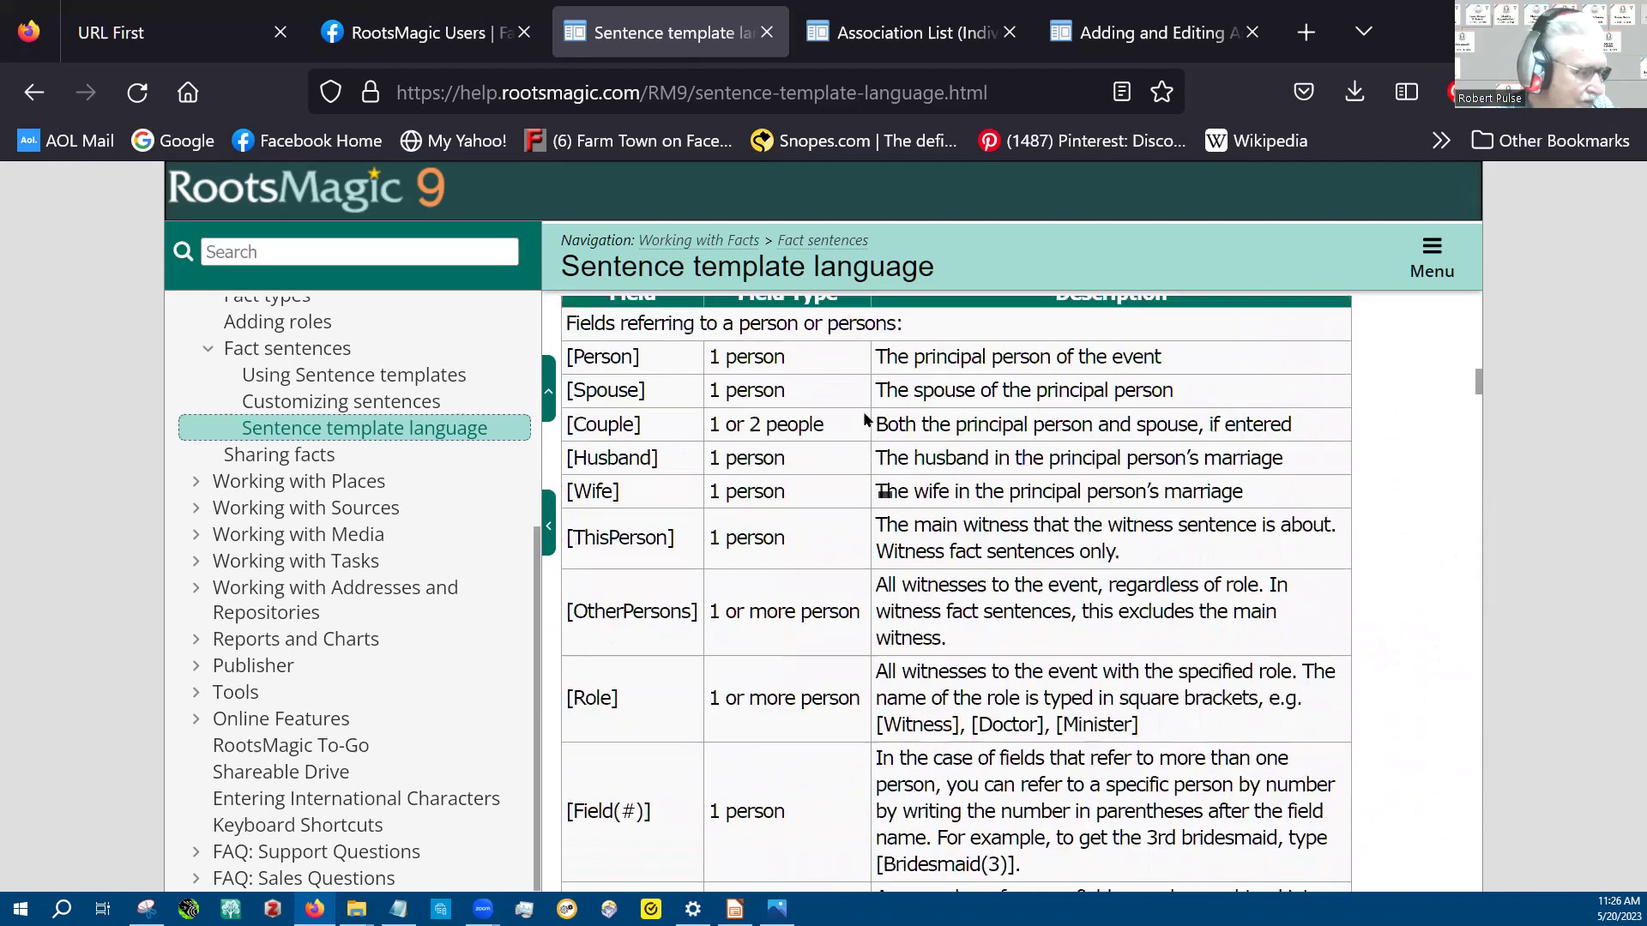
pyautogui.scroll(6, 865, 420)
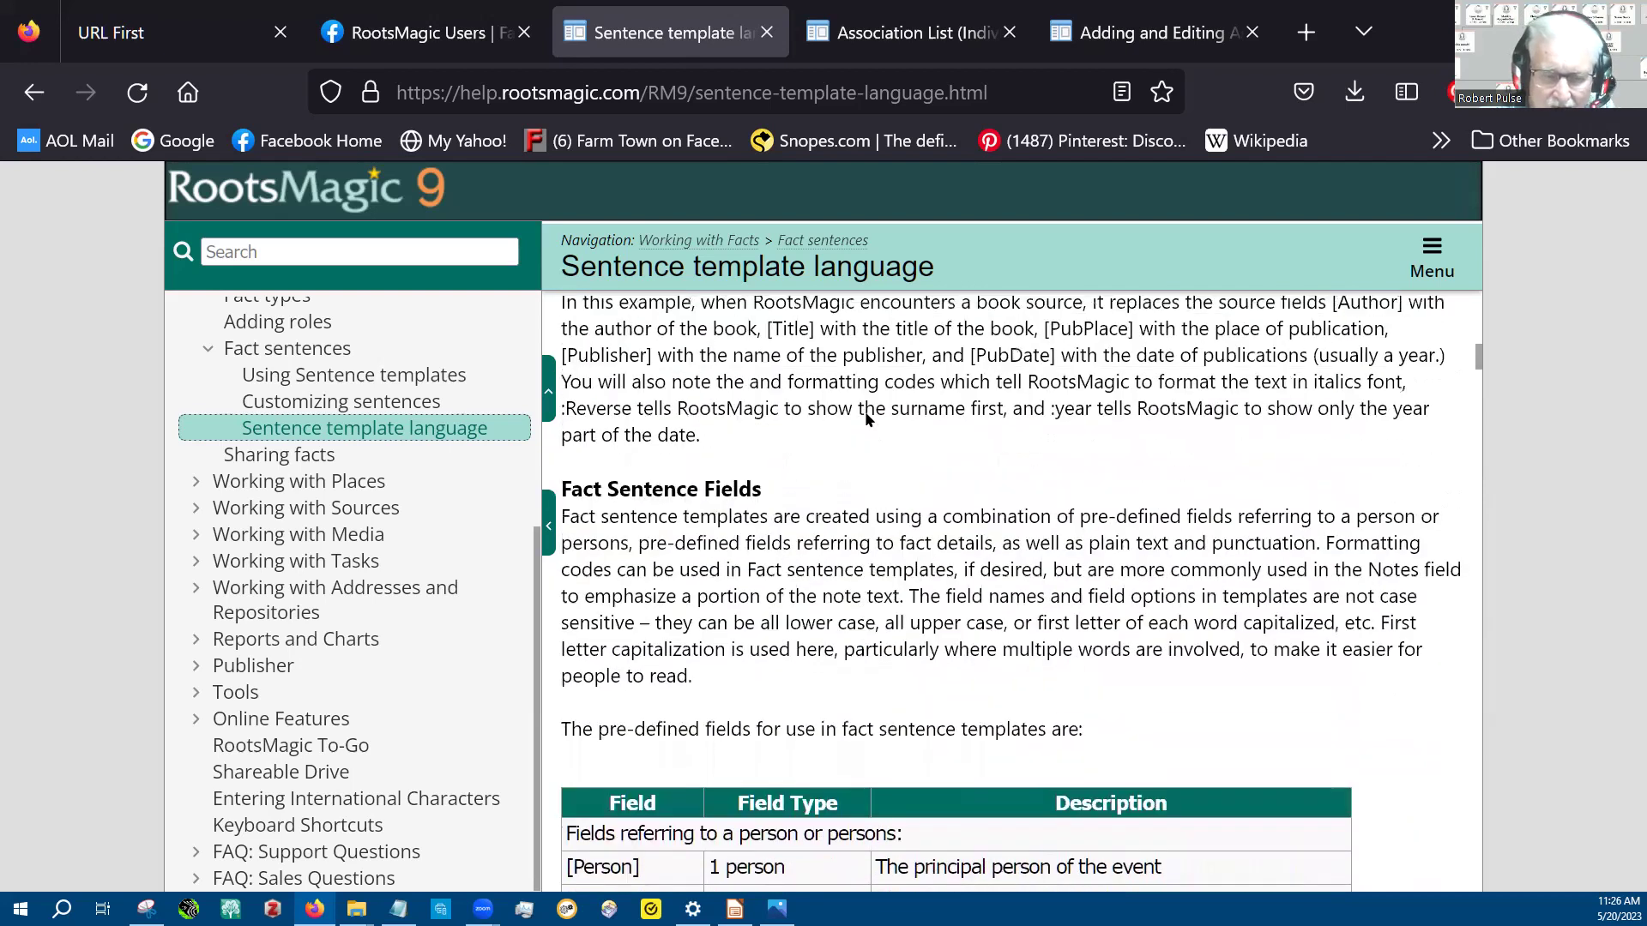
pyautogui.scroll(10, 864, 410)
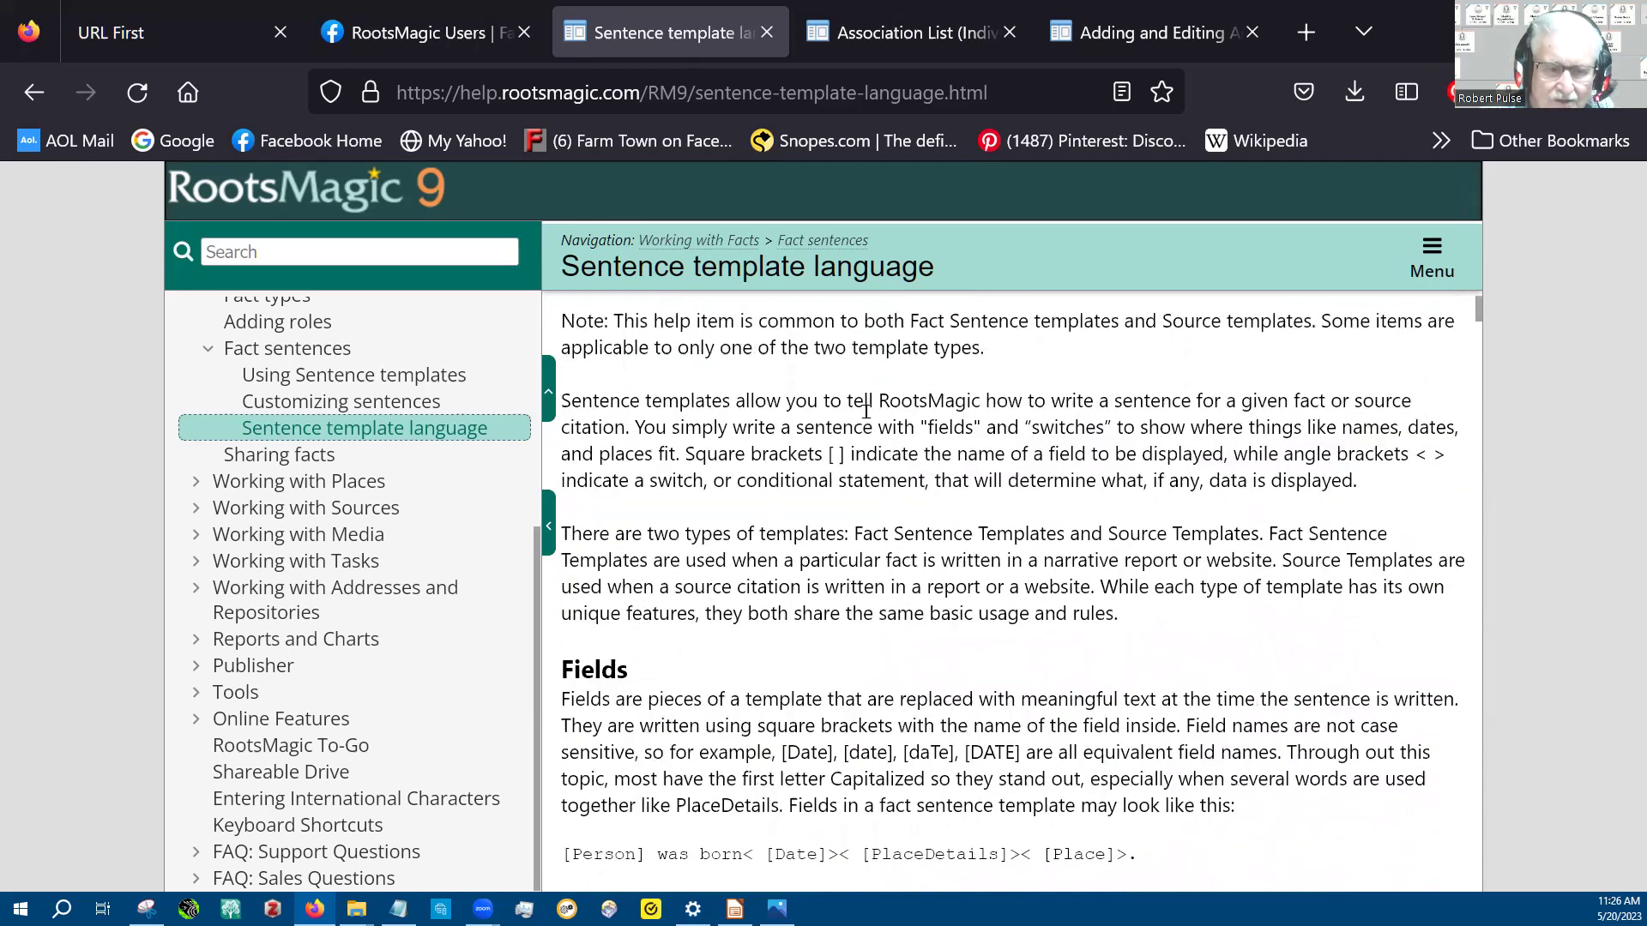
# Switch to the 'Association List (Individual)' help page and skim it.
pyautogui.click(897, 45)
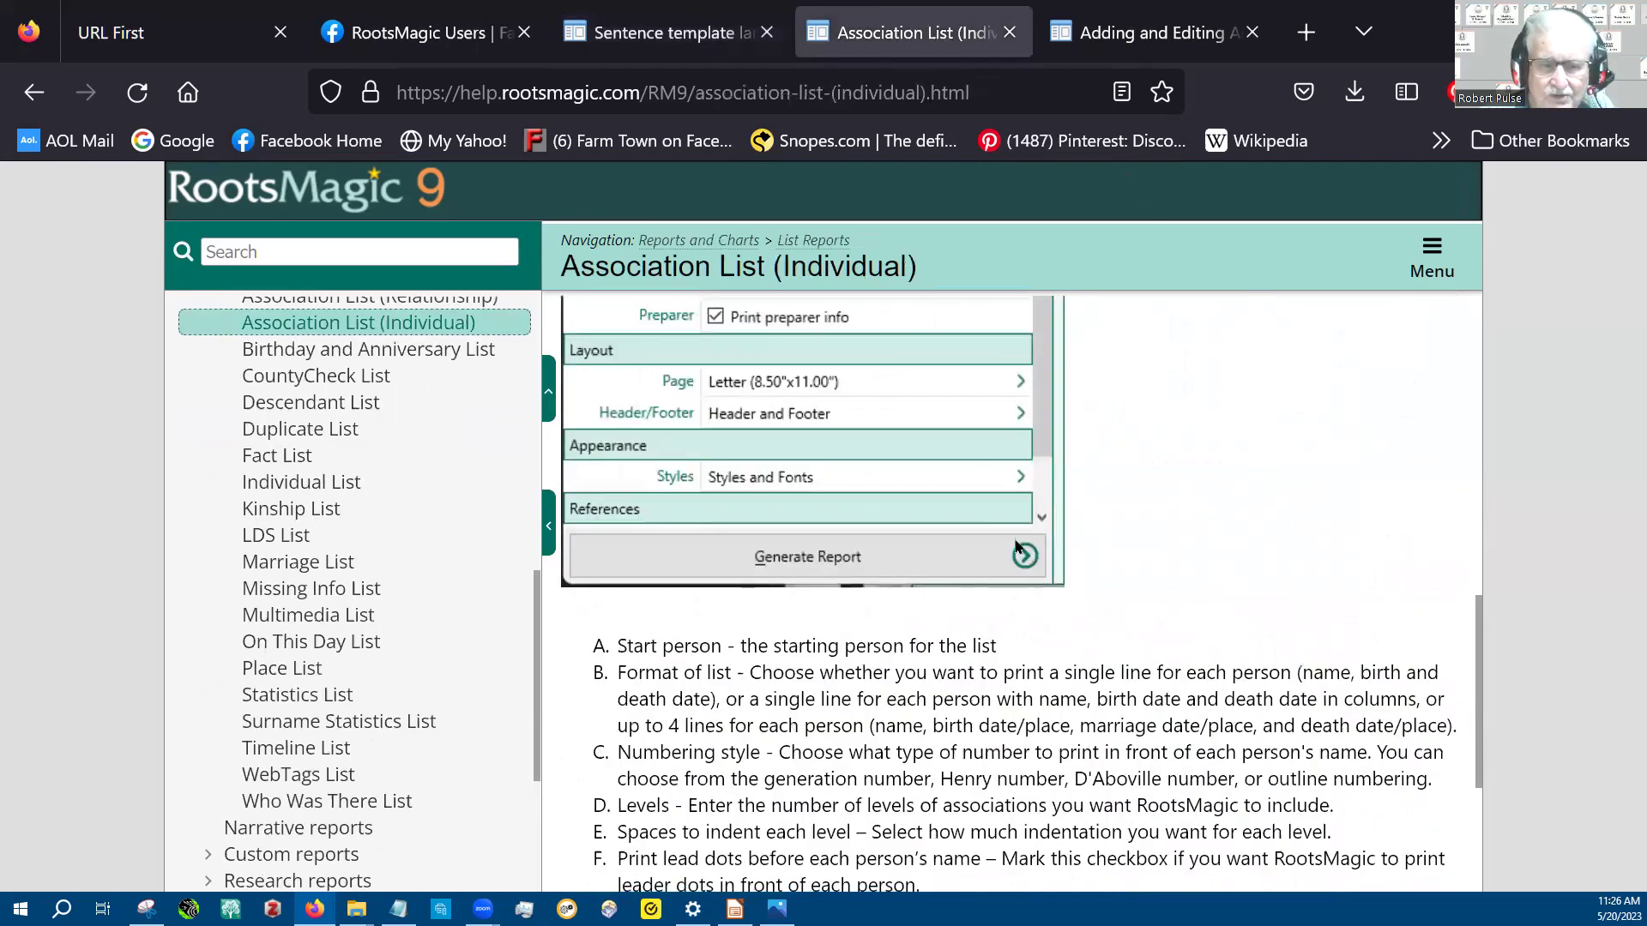
pyautogui.scroll(-2, 1025, 556)
pyautogui.scroll(6, 1021, 549)
pyautogui.scroll(5, 1012, 537)
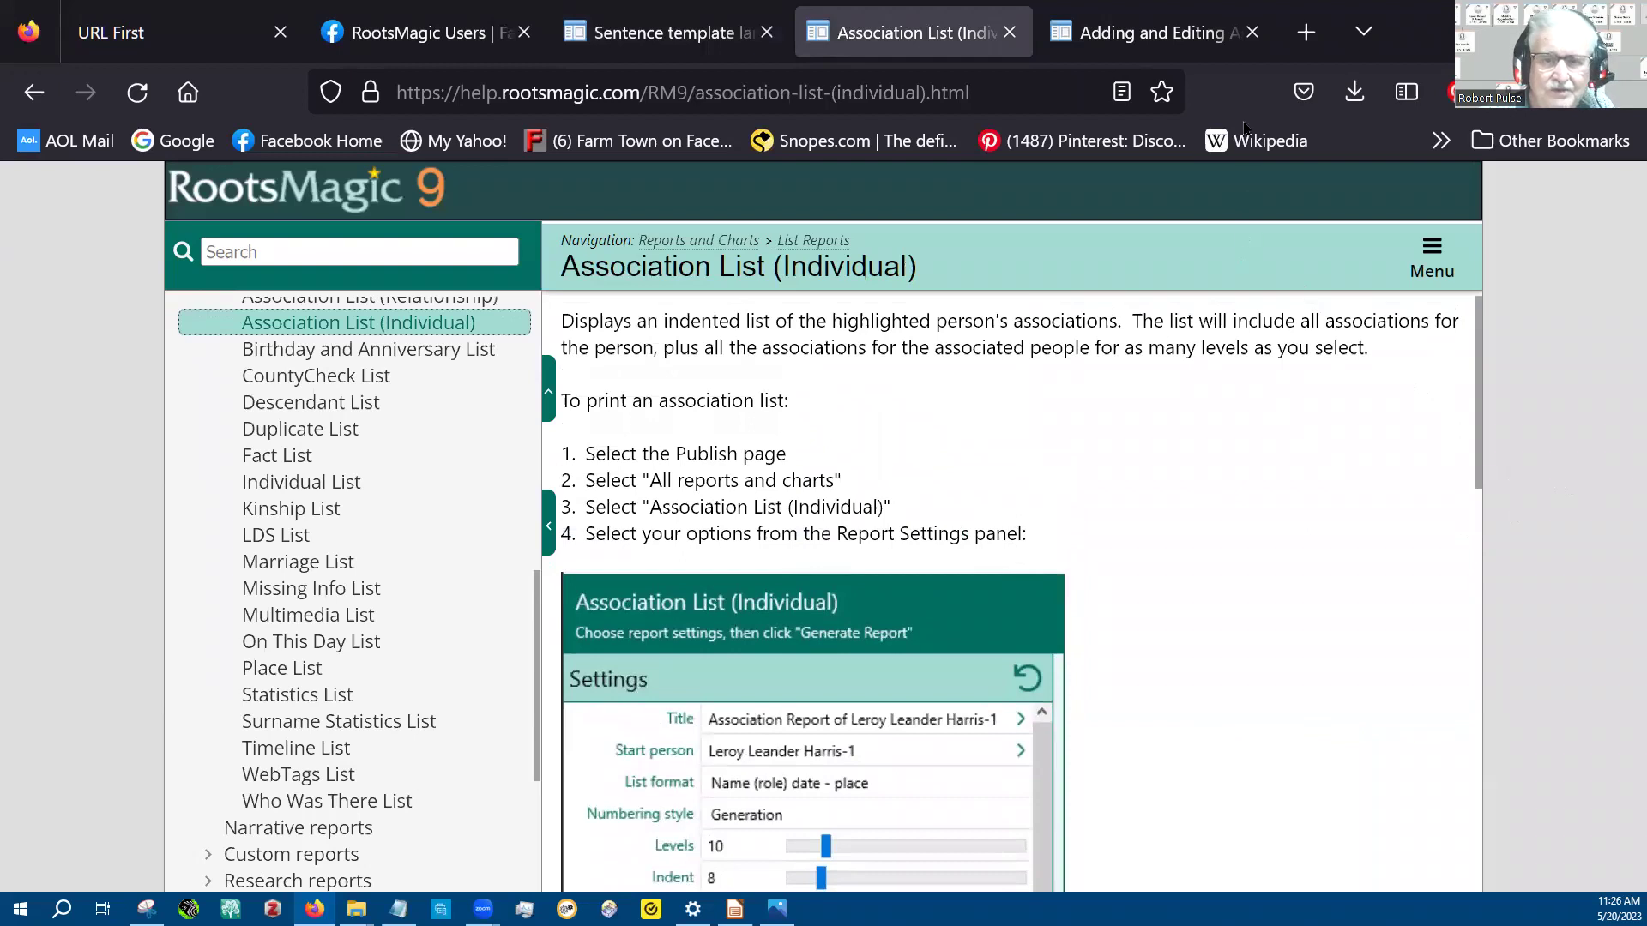
# Switch to the 'Adding and Editing Associations' help page and skim it.
pyautogui.click(1151, 32)
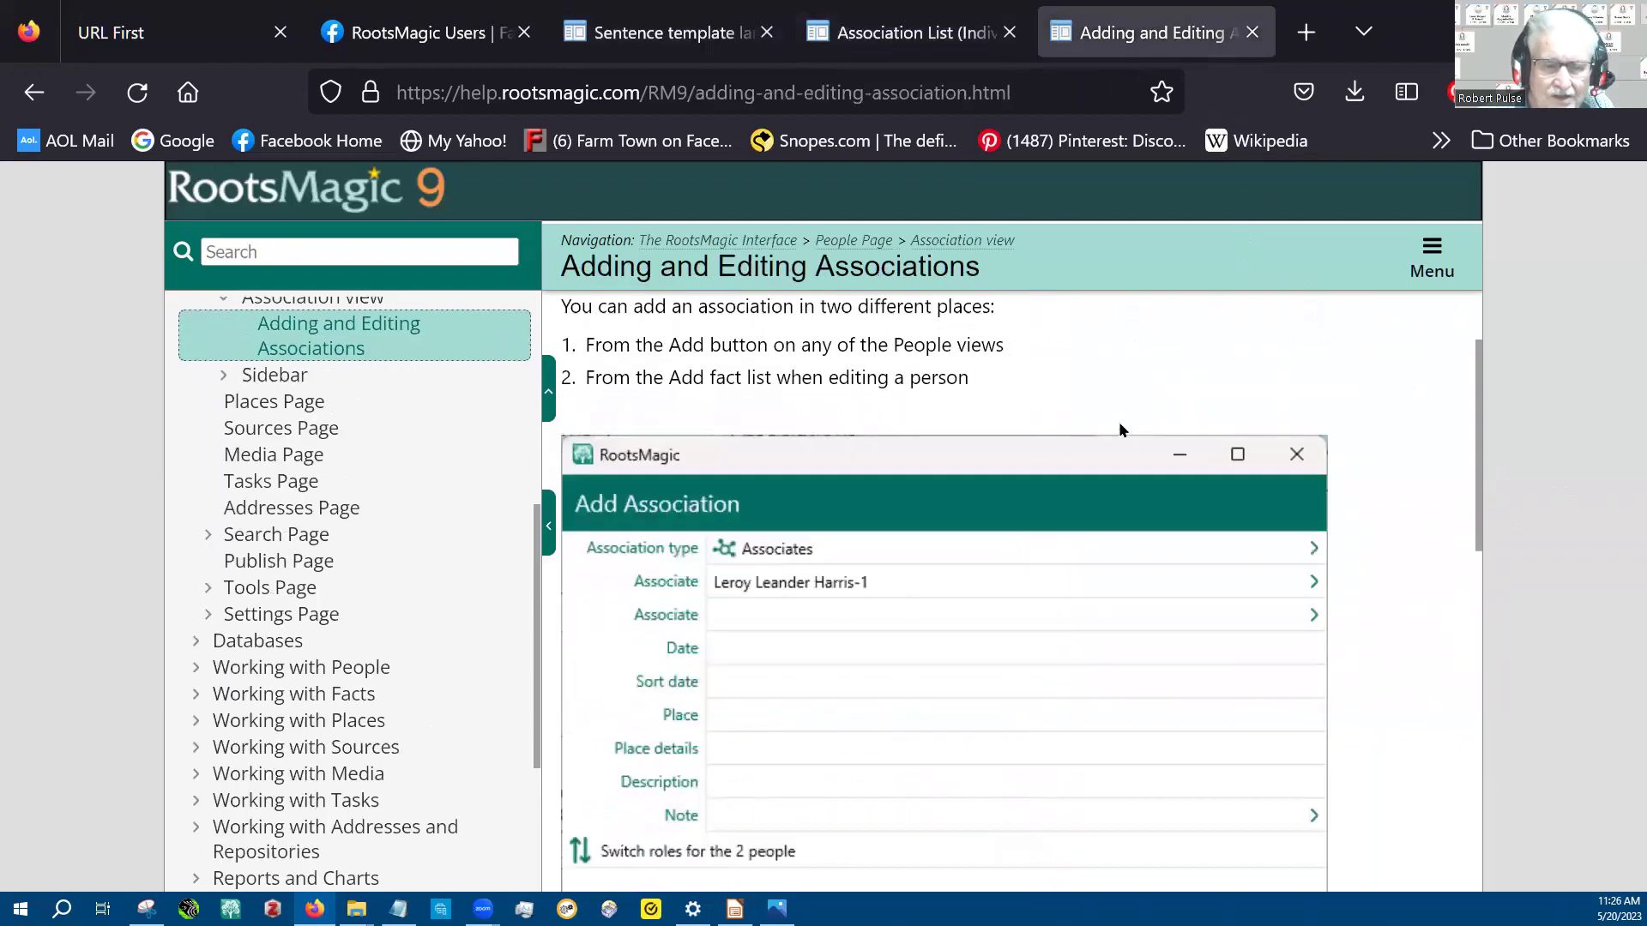
pyautogui.scroll(-3, 1119, 428)
pyautogui.scroll(4, 1066, 421)
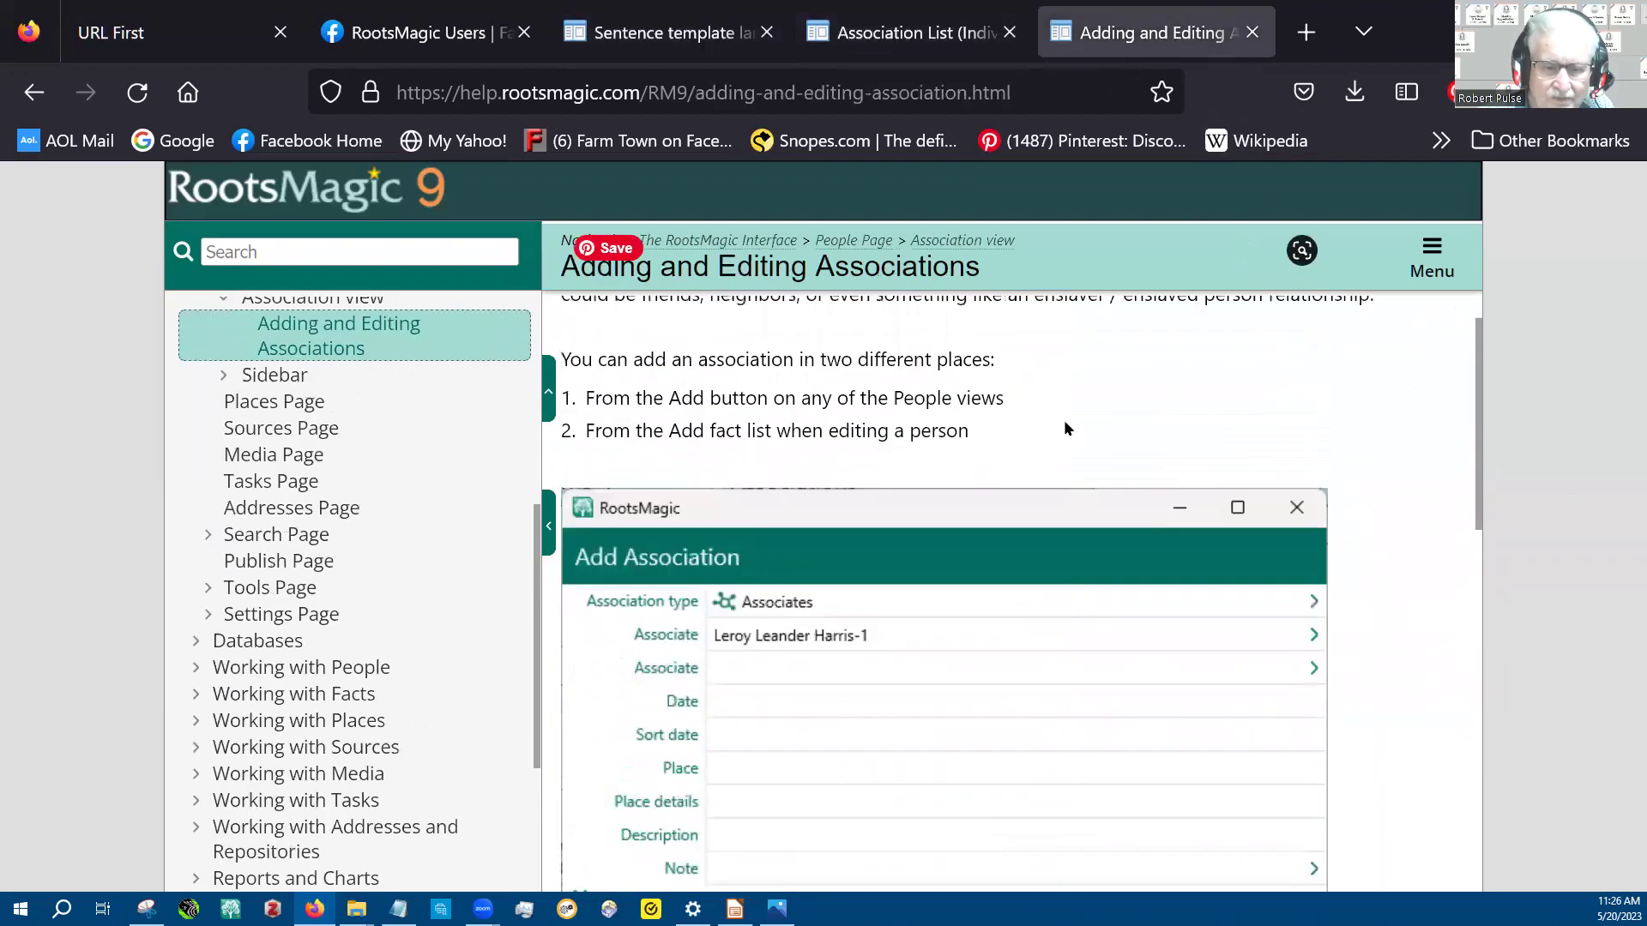
pyautogui.scroll(-10, 1065, 428)
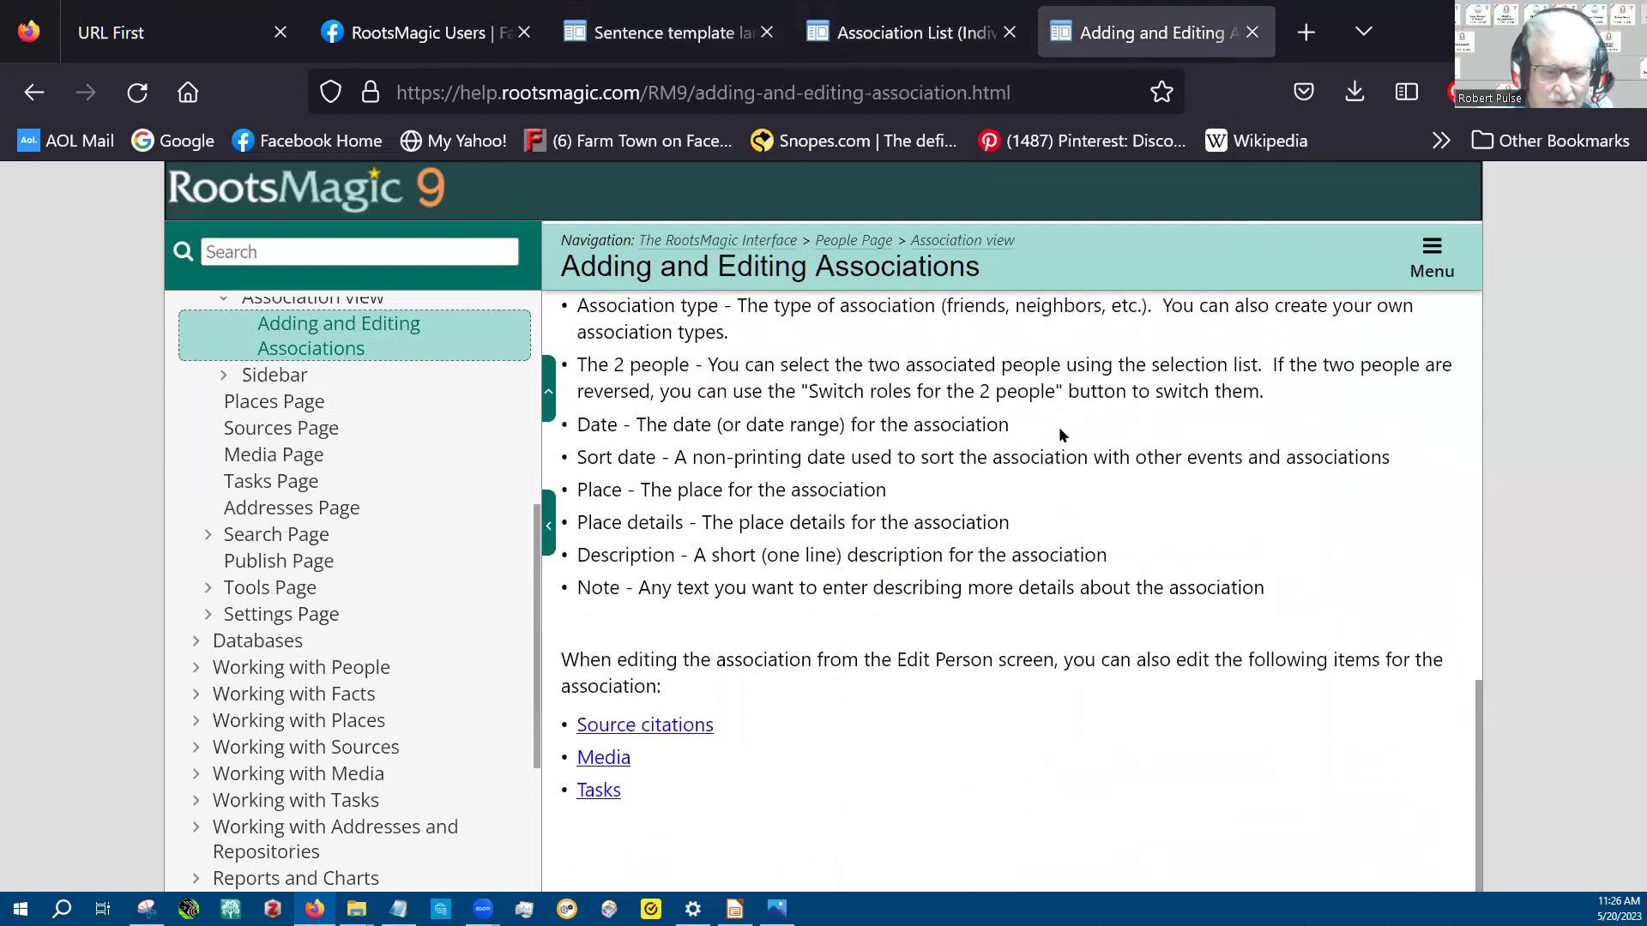
pyautogui.scroll(10, 1059, 425)
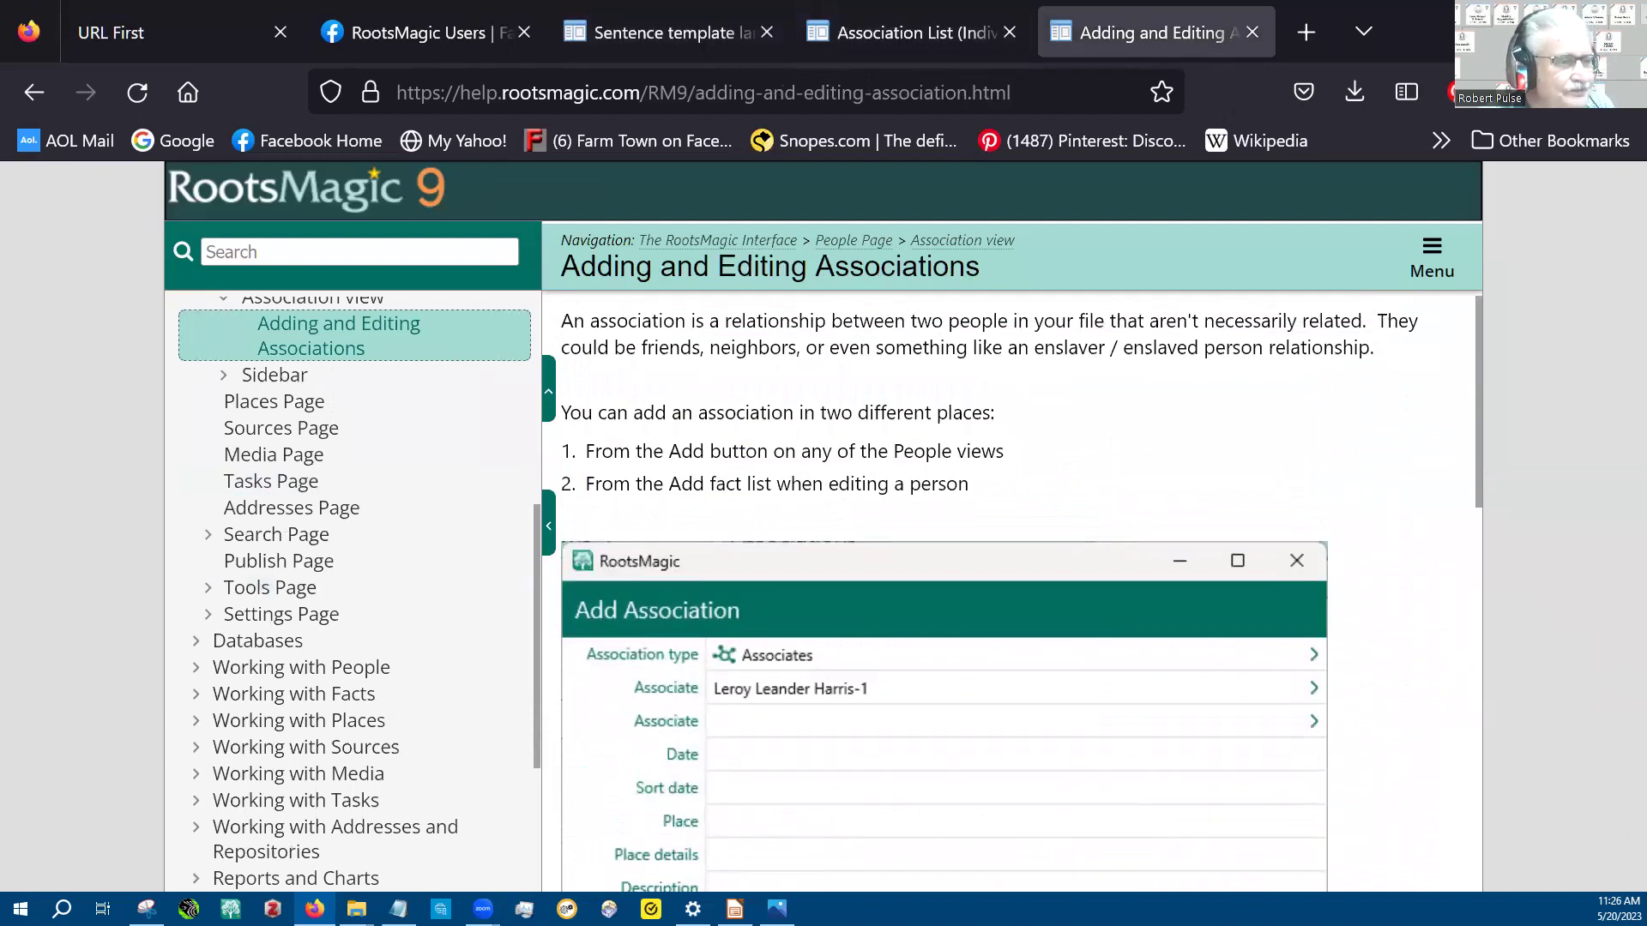
pyautogui.hotkey('alt', 'Tab')
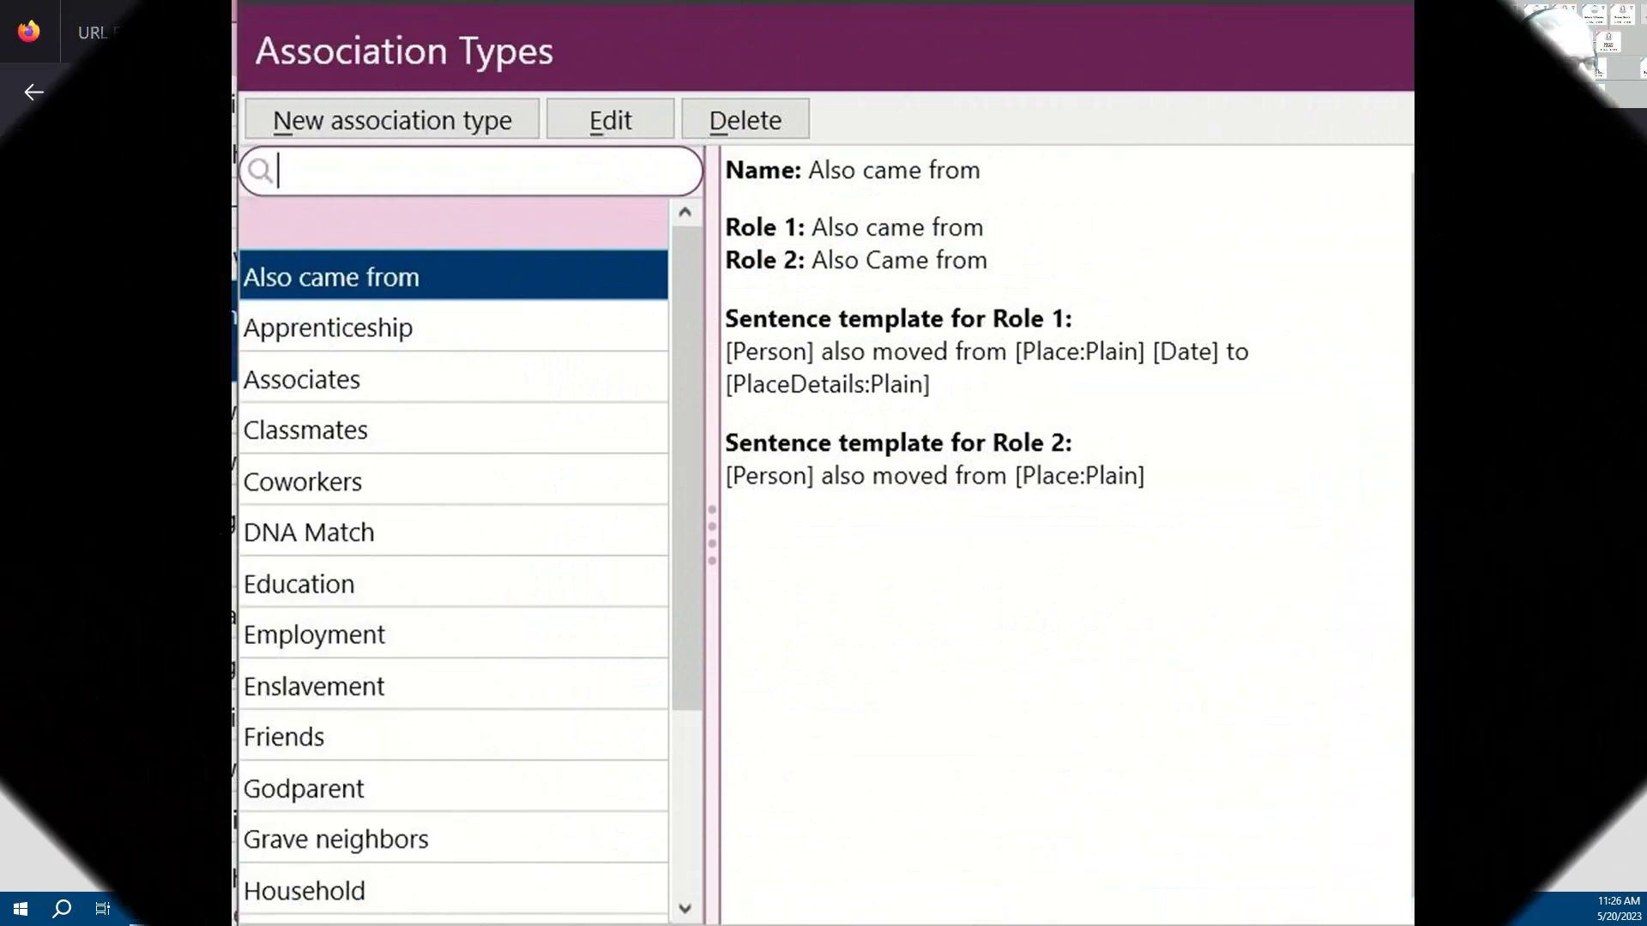